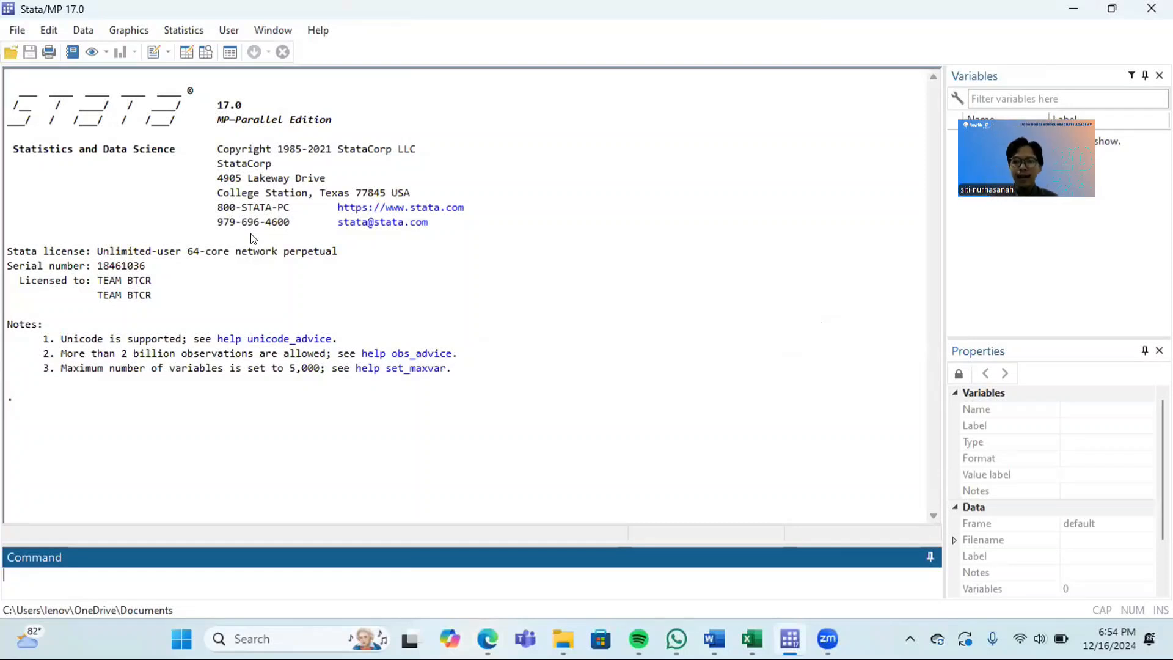
Step: Import the Excel file "Copy of data mini skripsi(1)" from Downloads, using the first row as variable names
click(9, 31)
mouse_move(88, 231)
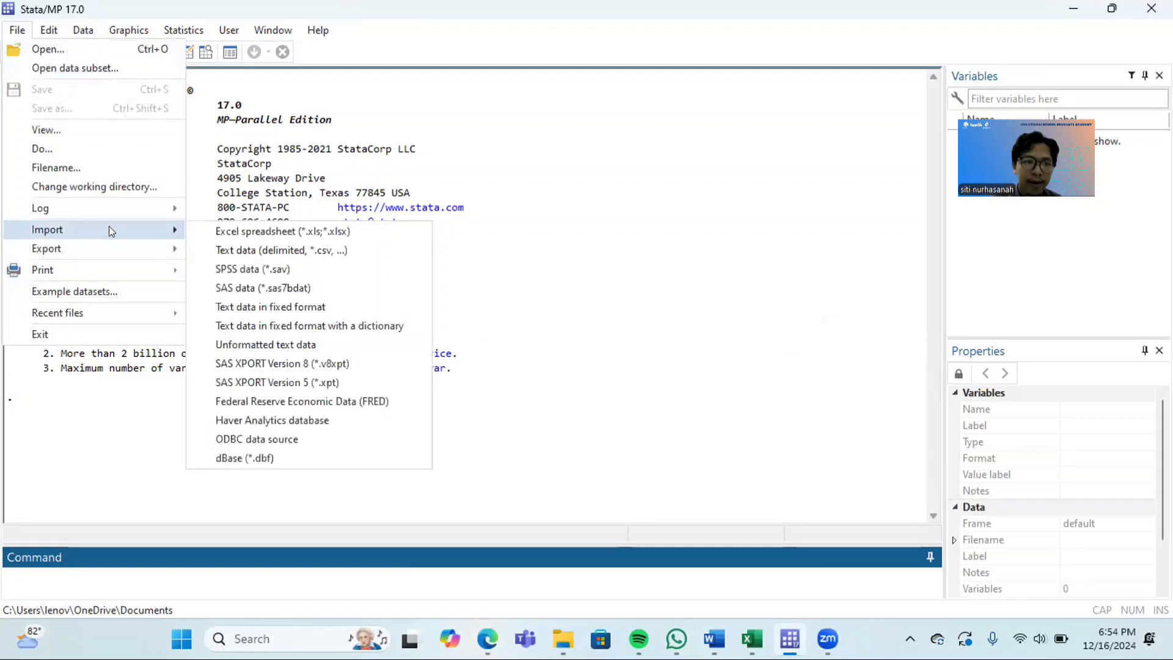
click(228, 232)
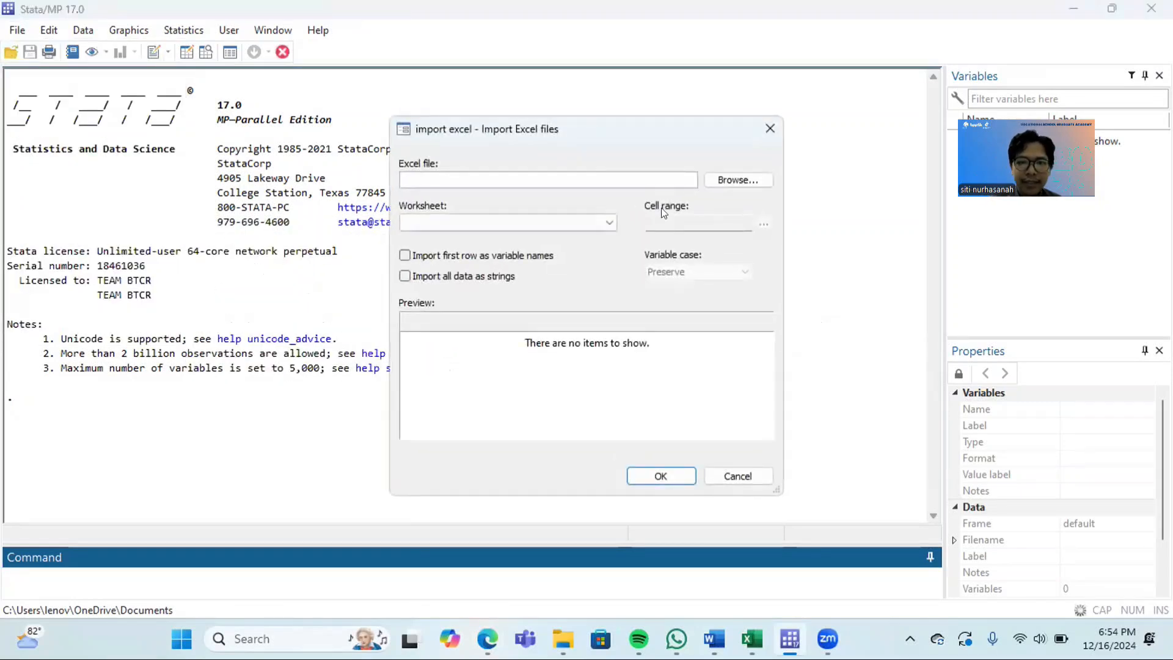
click(712, 183)
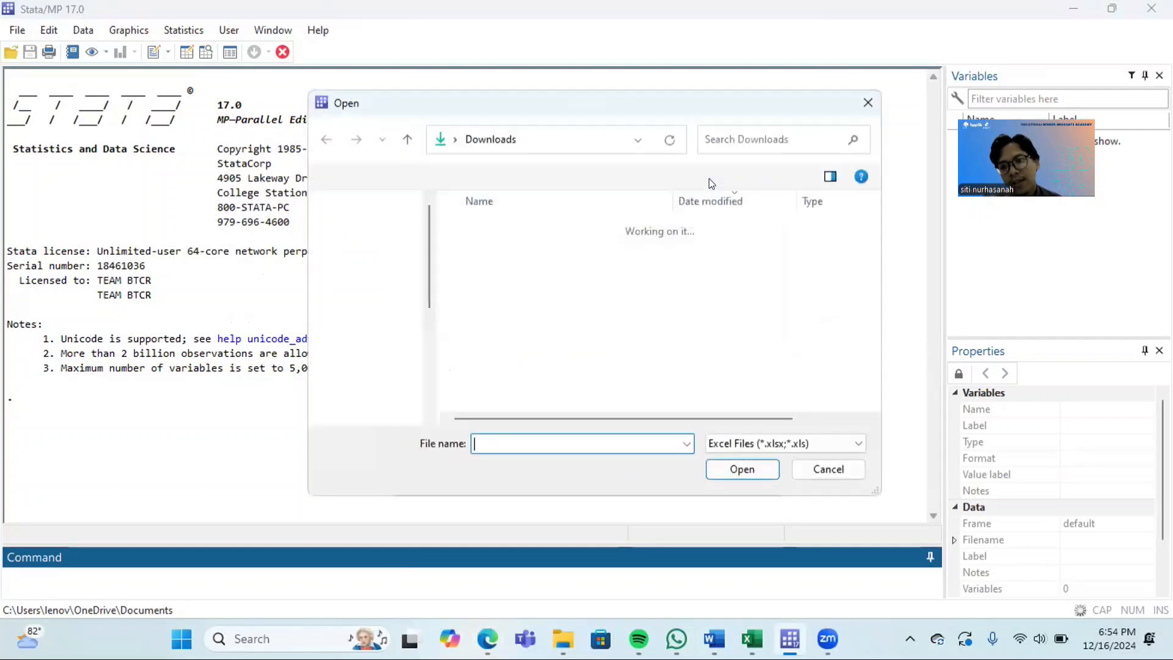
click(531, 251)
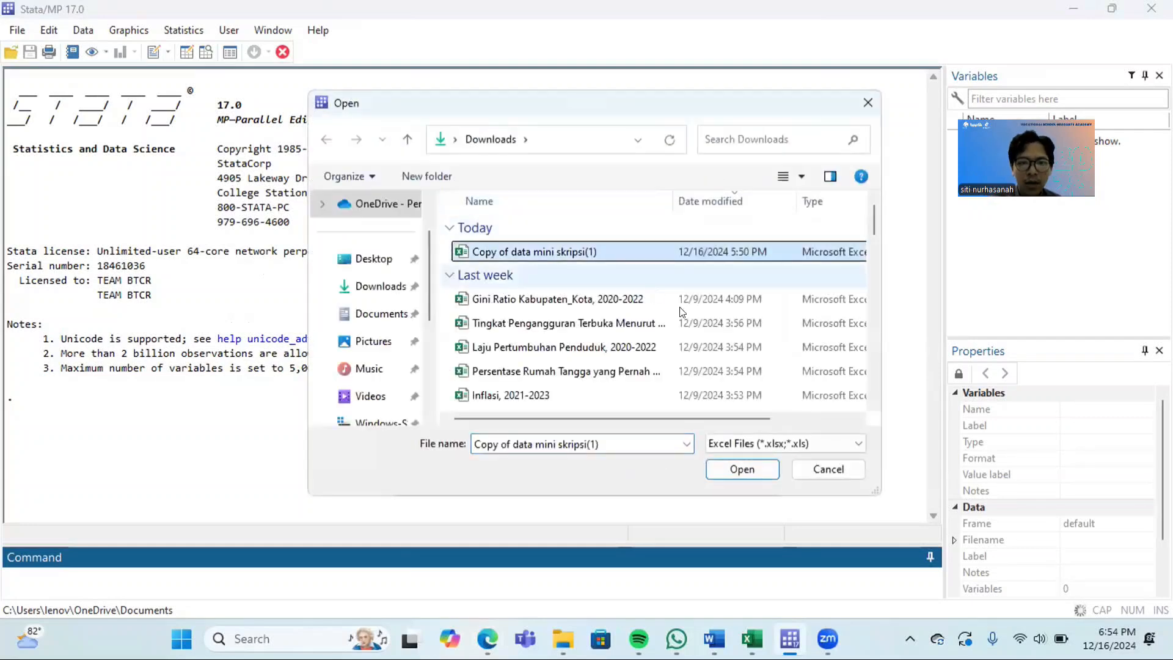
click(743, 468)
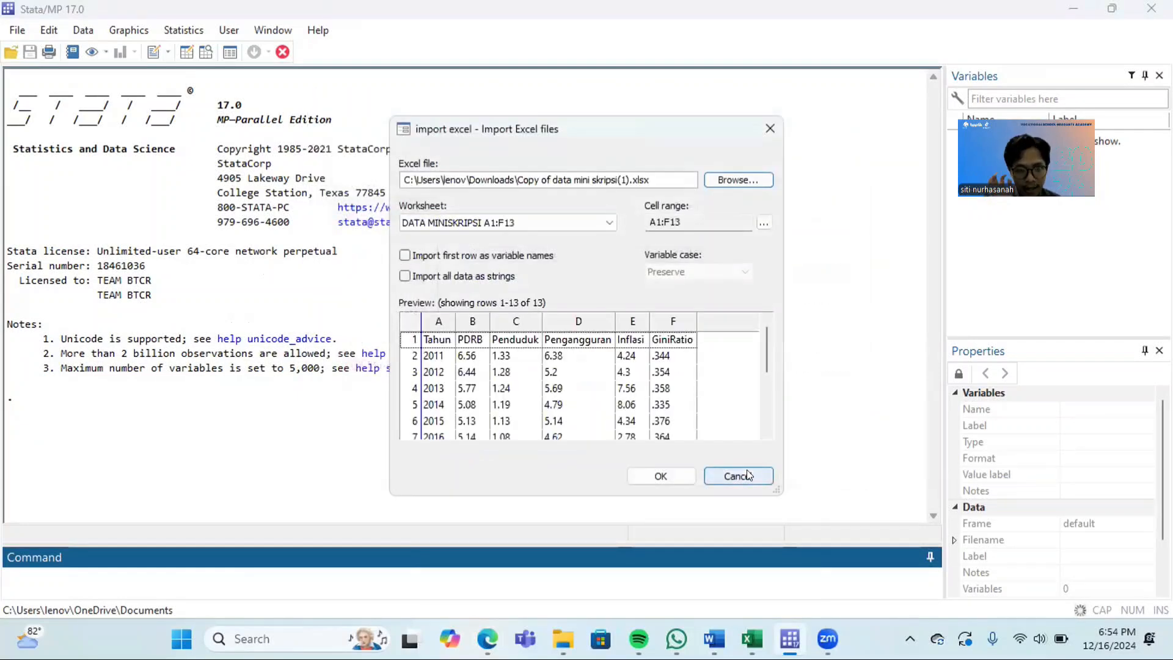
click(404, 255)
click(404, 256)
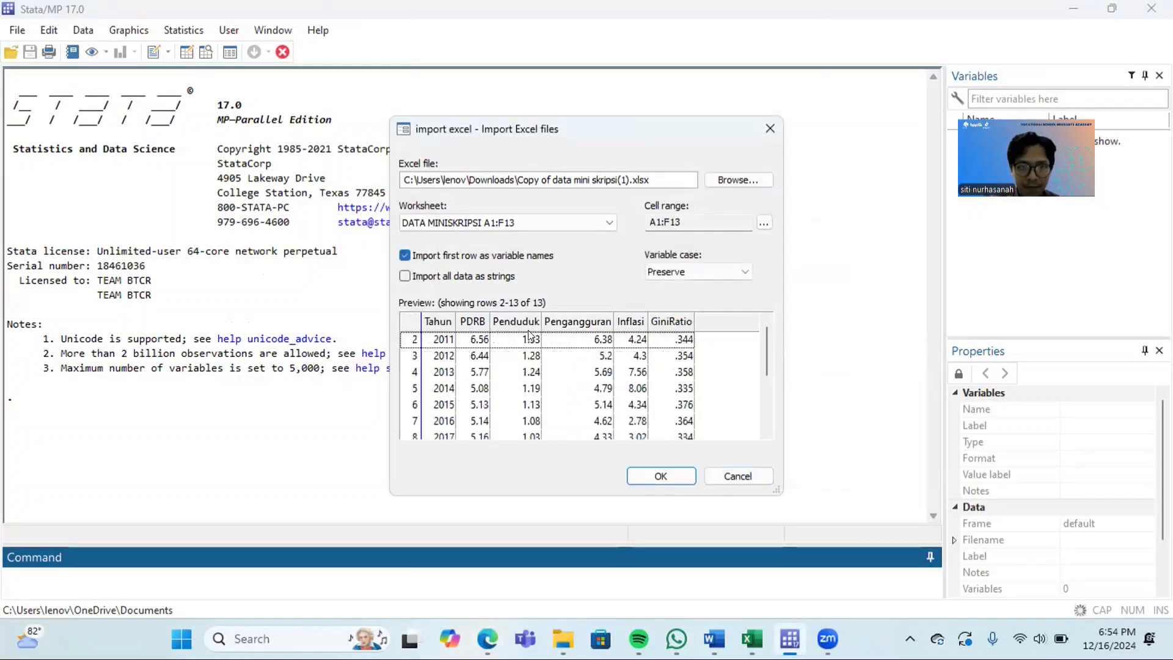
click(661, 475)
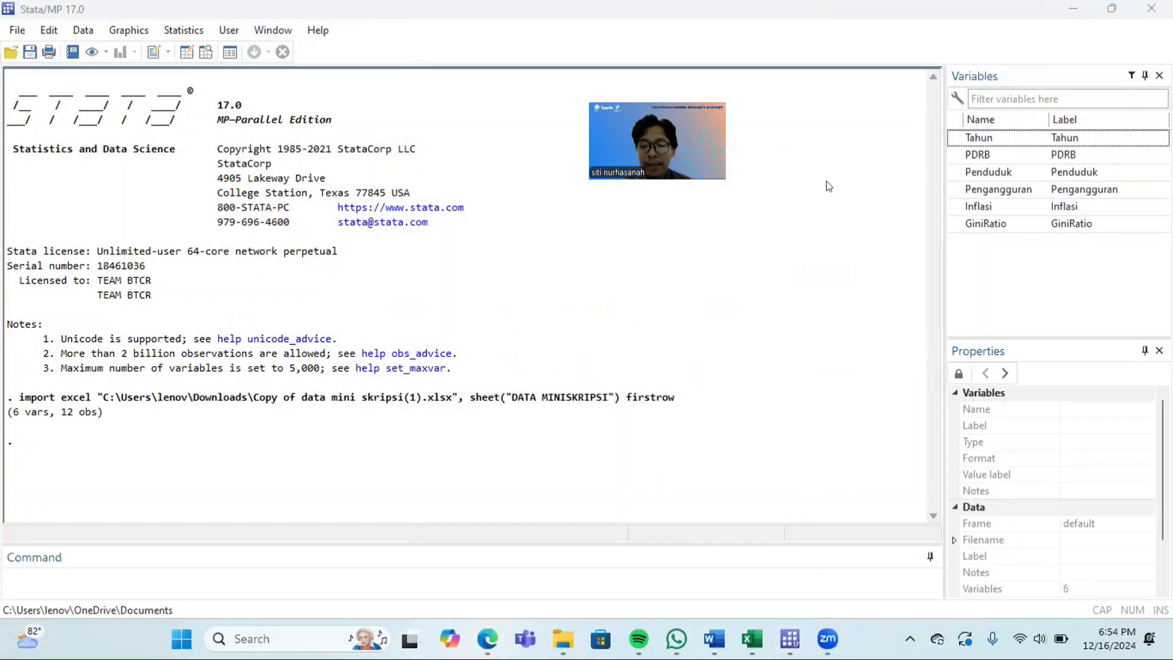
Step: Declare the dataset as time series with Tahun as the time variable using tsset
click(323, 577)
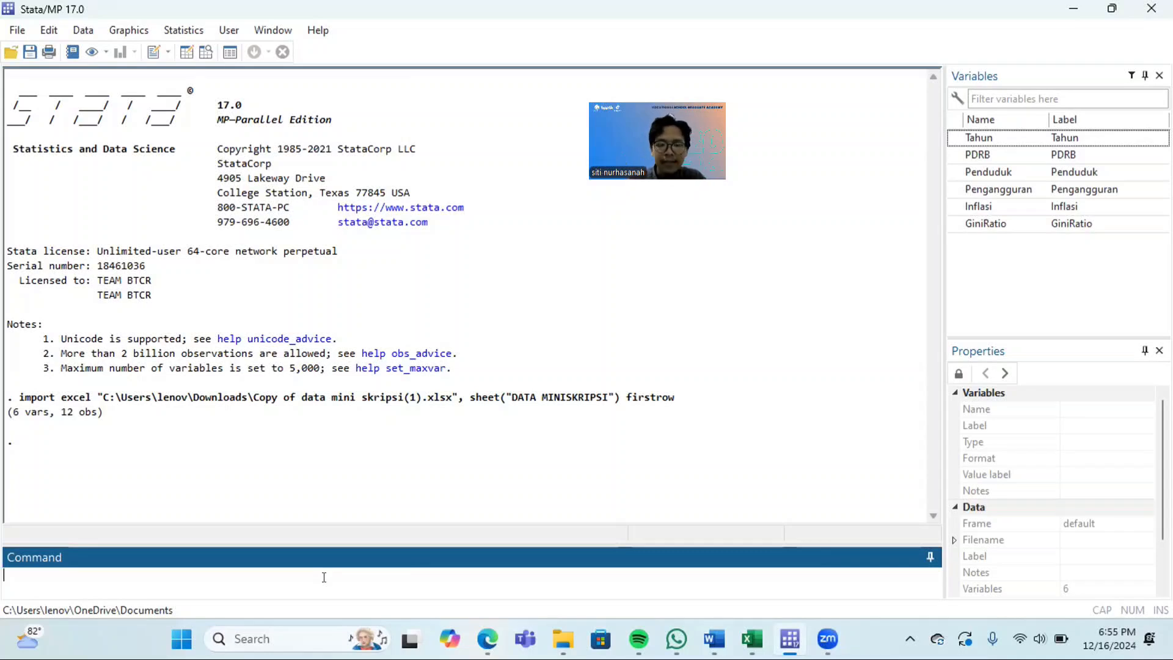
text(ts)
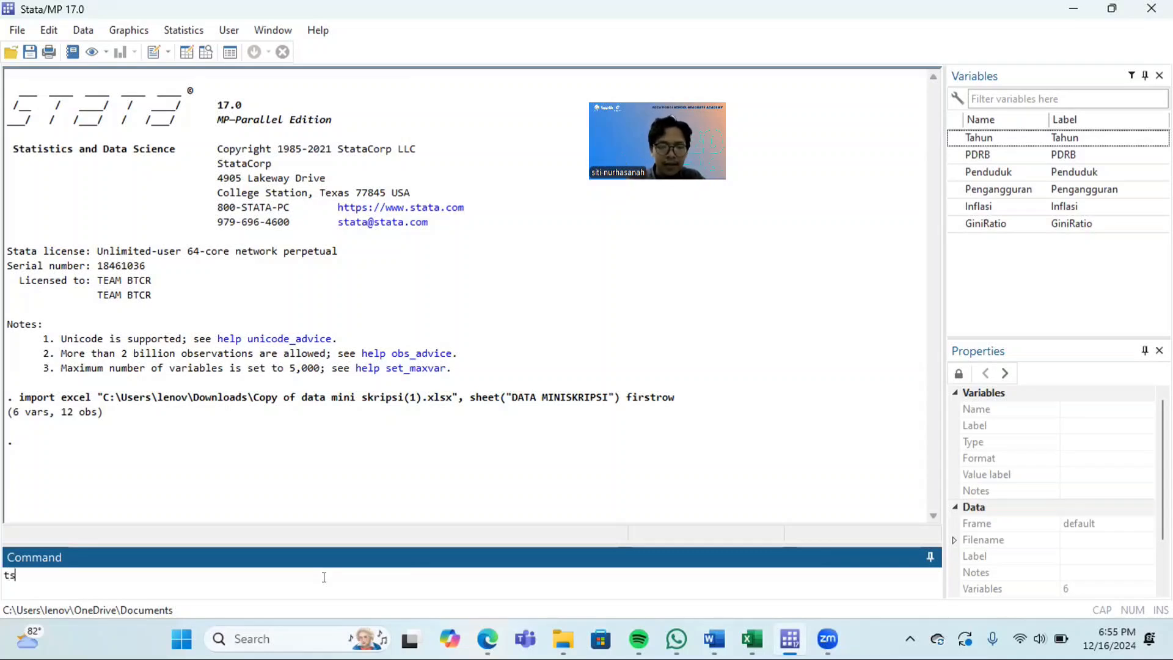
text(set)
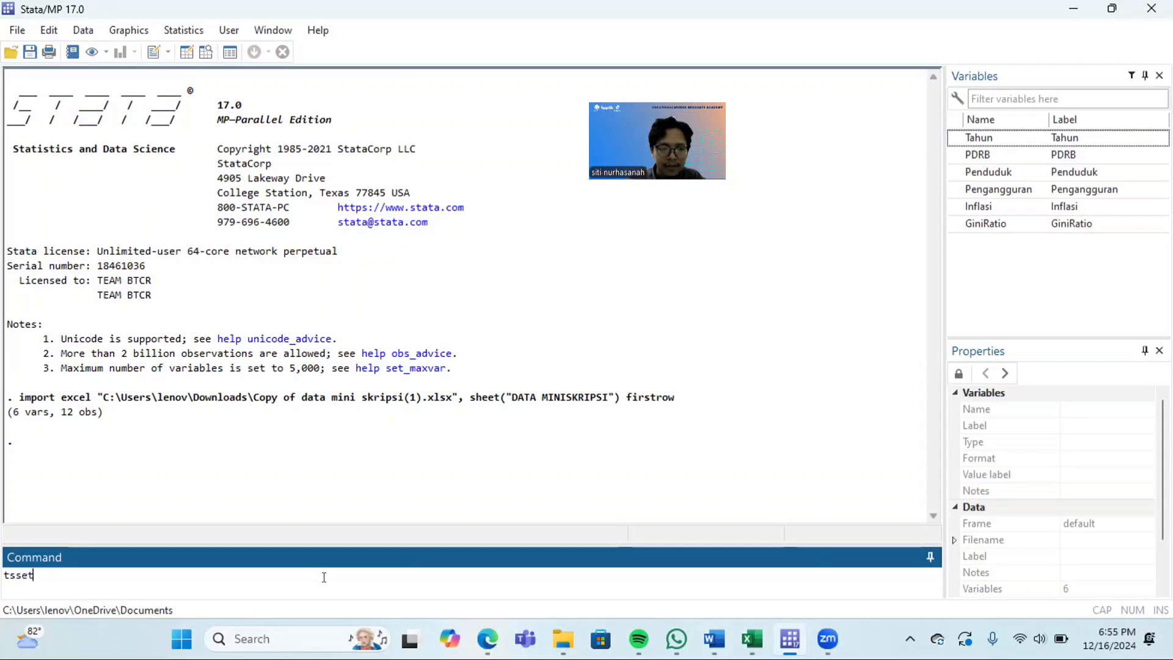
text( Thu)
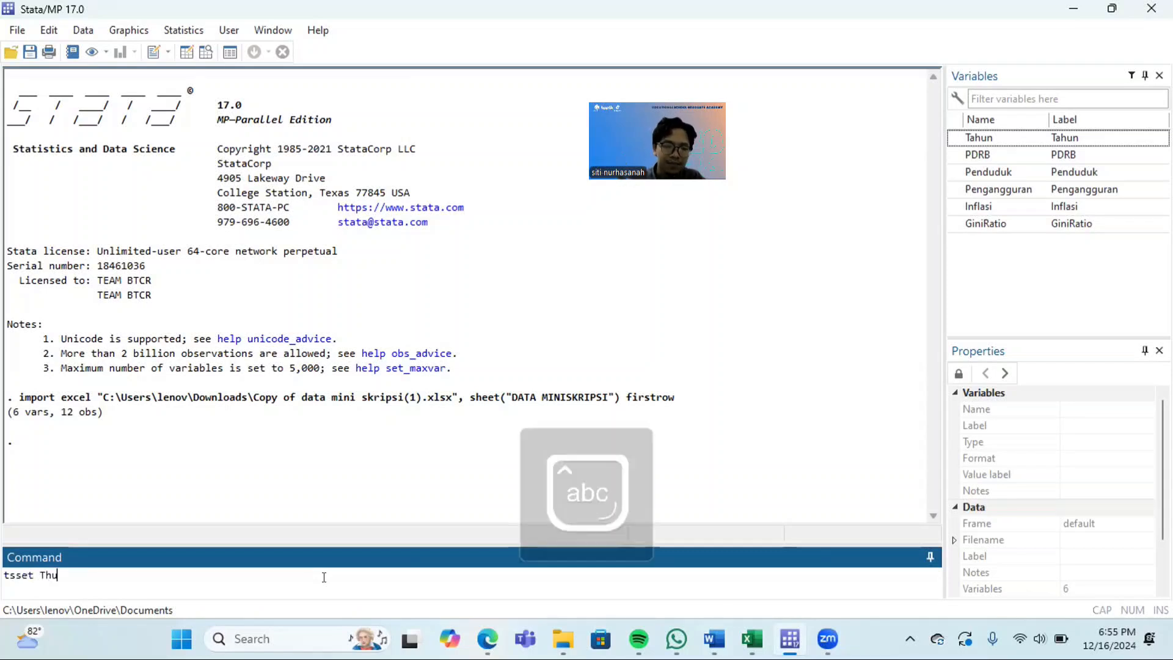
key(BackSpace)
key(BackSpace)
text(ahun)
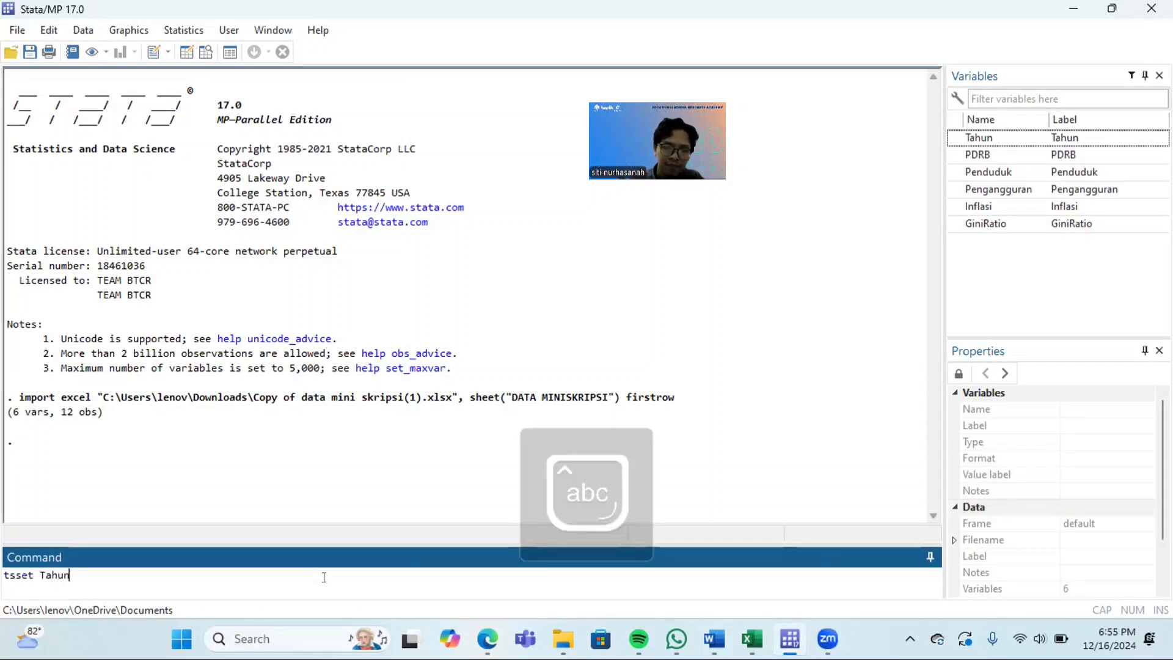
key(Return)
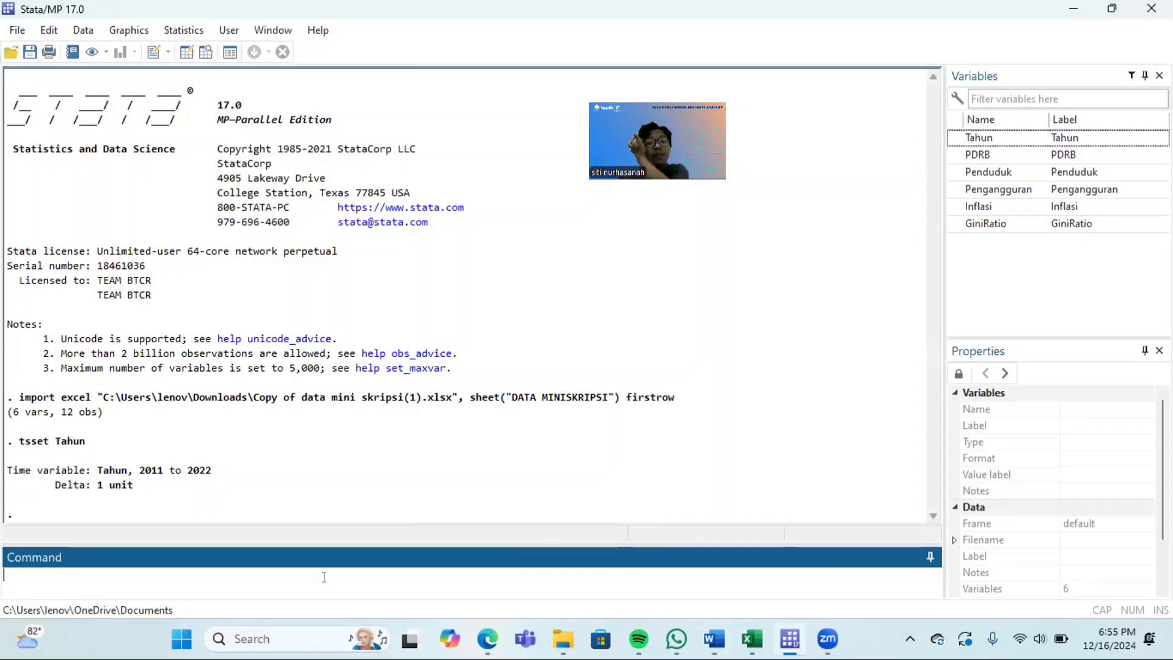
Step: Run a Dickey-Fuller unit-root test on PDRB in levels with dfuller
text(dfuller)
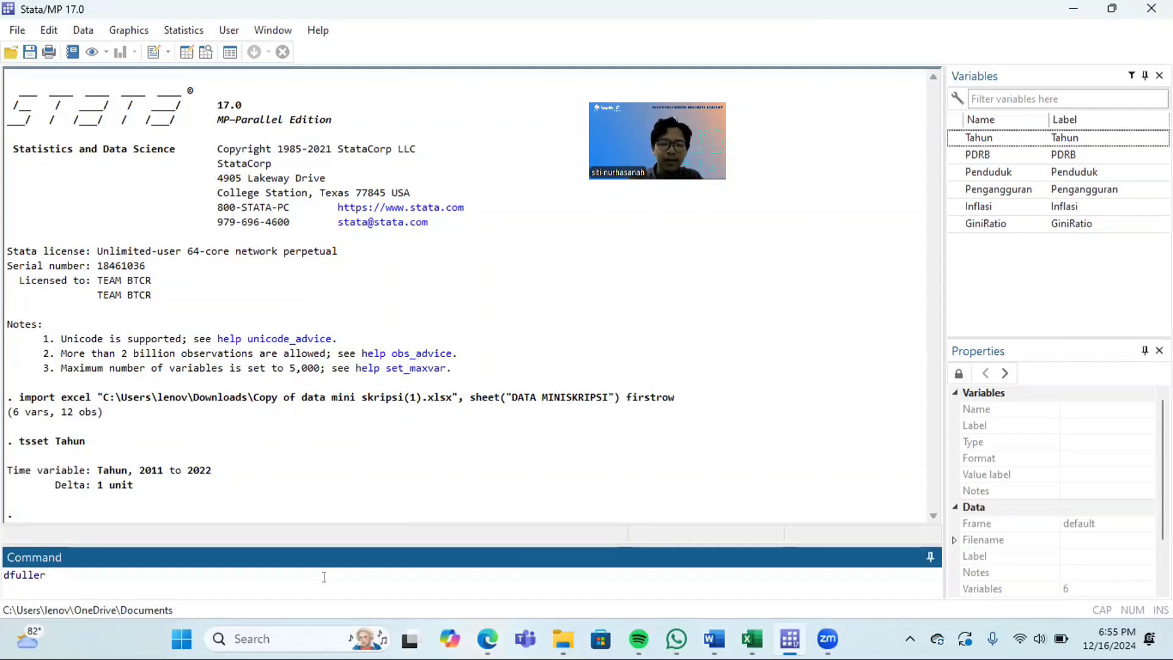
key(Caps_Lock)
text(PDRB)
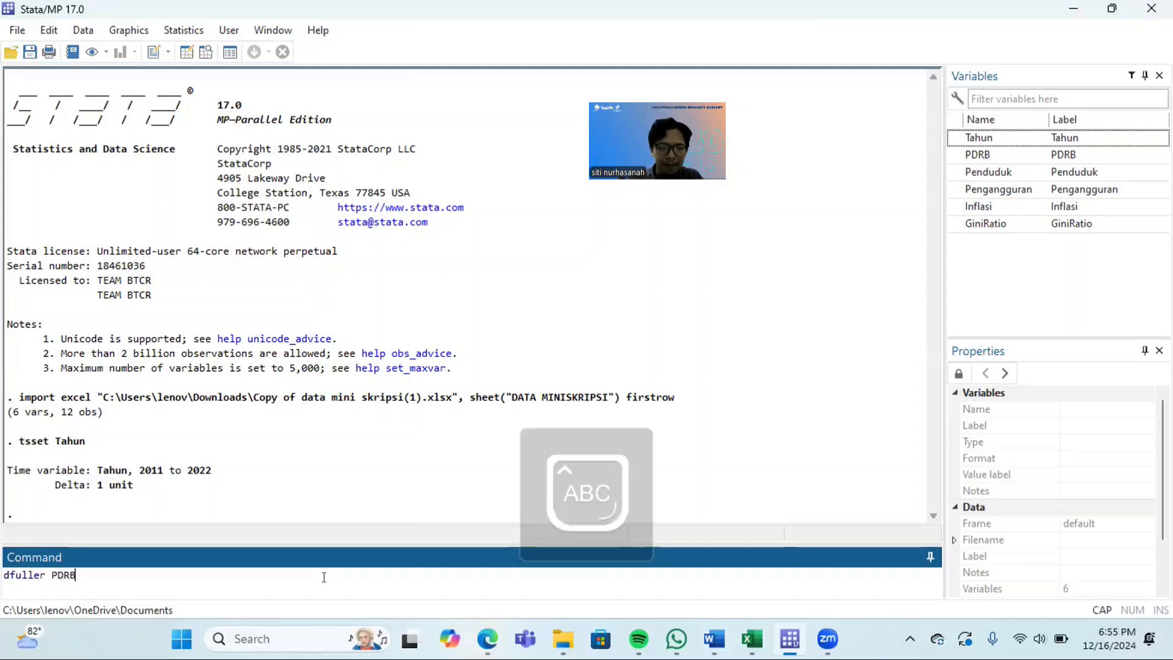
key(Caps_Lock)
key(Return)
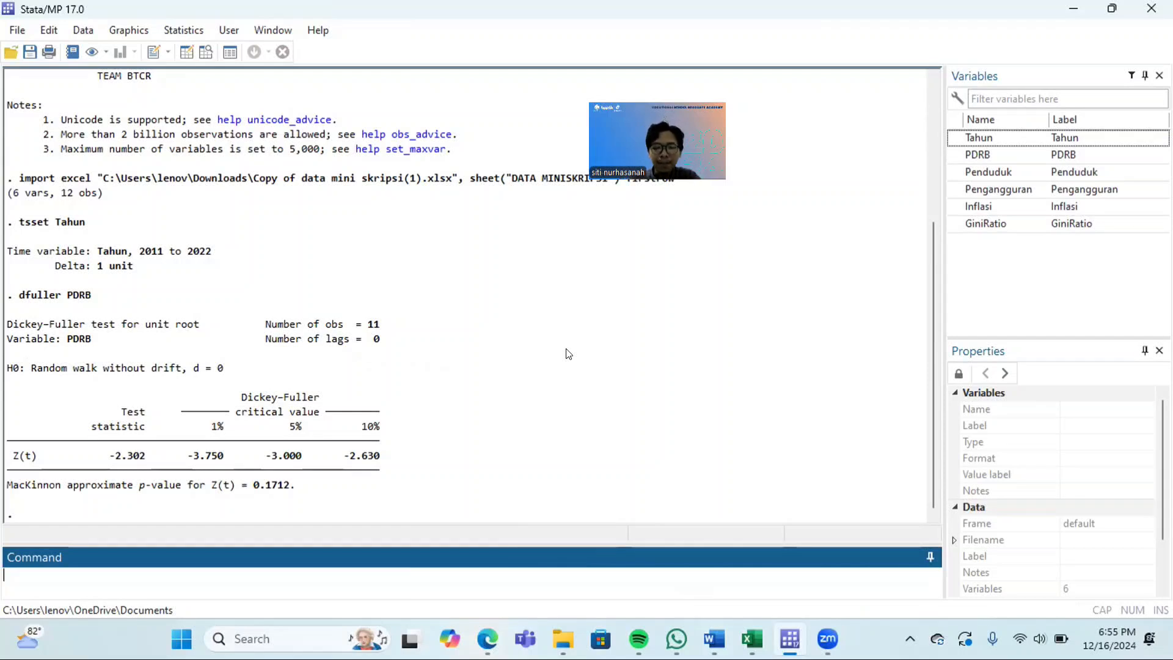
Step: Run the Dickey-Fuller test on the first difference of PDRB (dfuller d.PDRB)
text(dfuller)
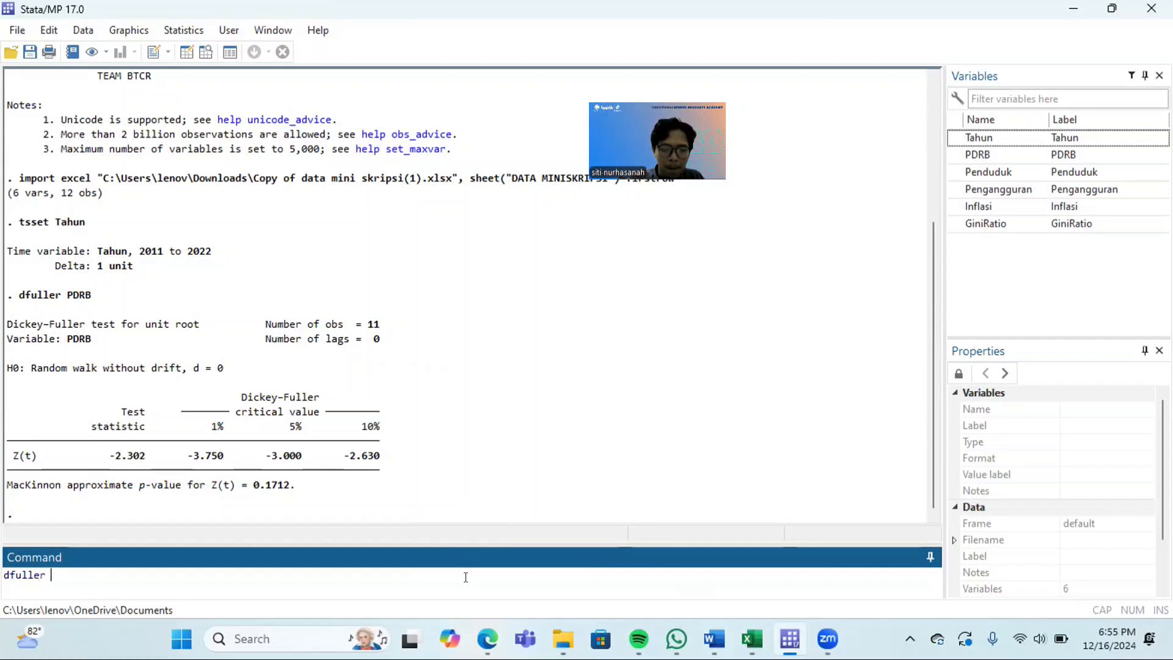
text( d.)
key(Caps_Lock)
text(P)
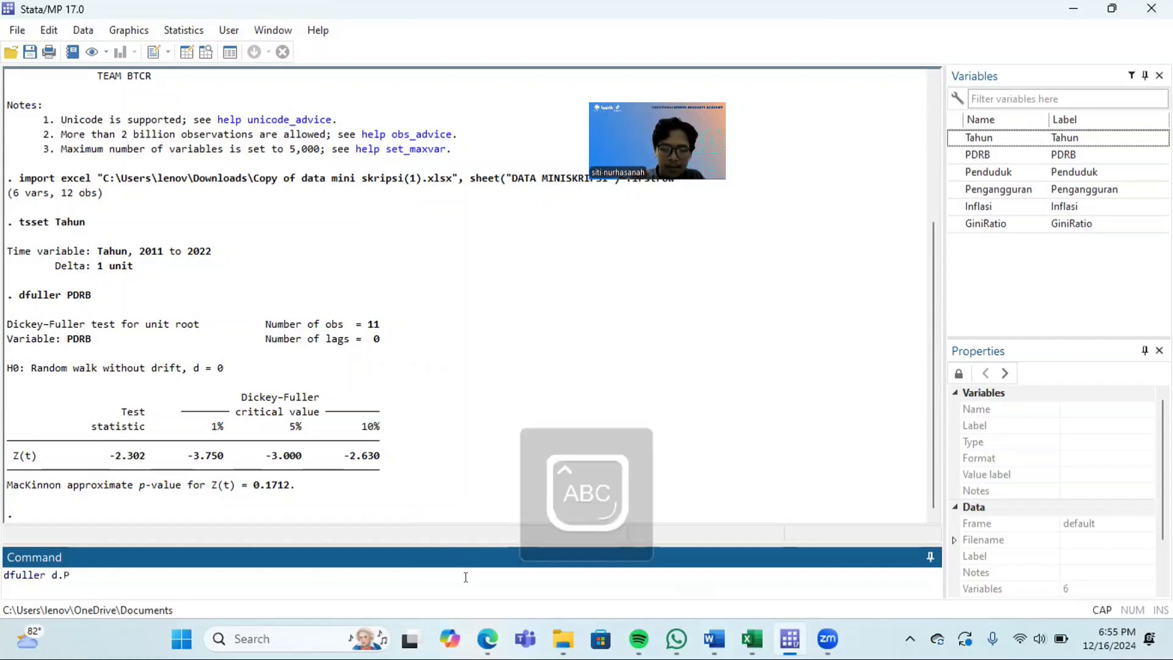
text(DRB)
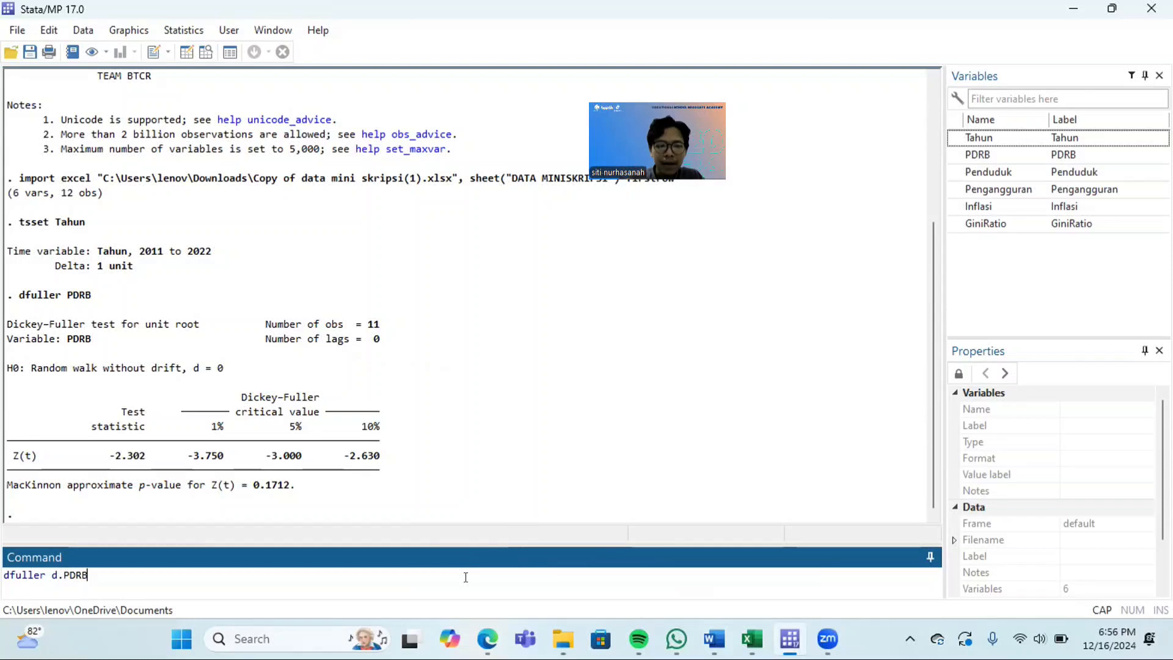
key(Return)
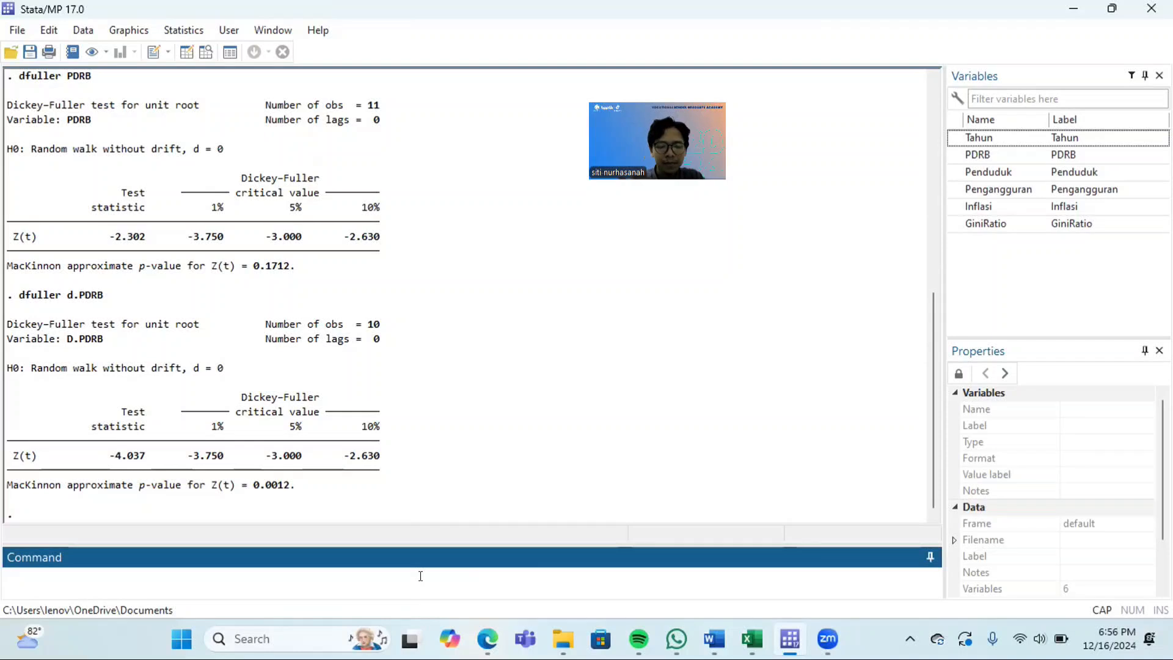
Step: Run a Dickey-Fuller unit-root test on Penduduk in levels with dfuller
key(Caps_Lock)
text(dfuller )
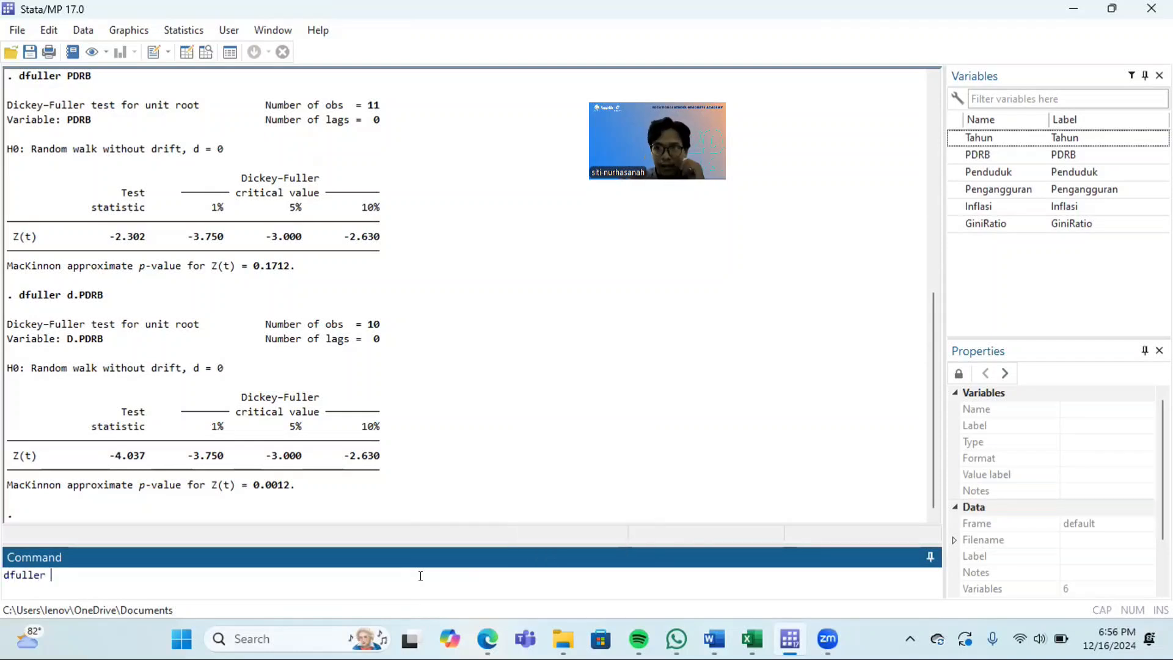
text(Penduduk)
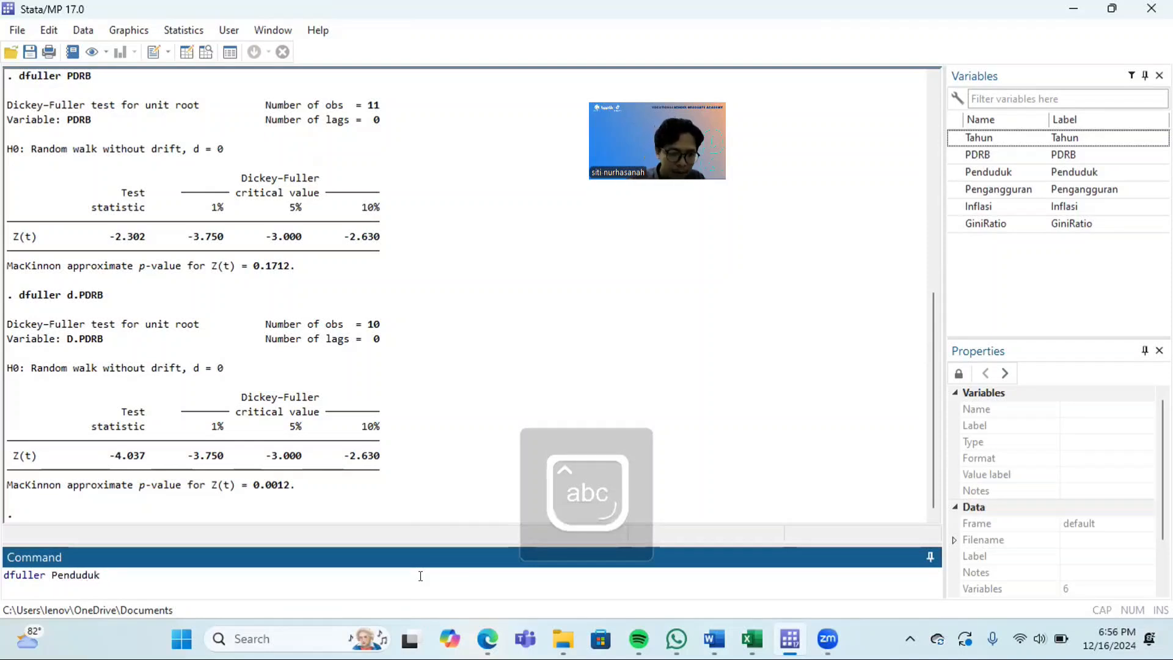
key(Return)
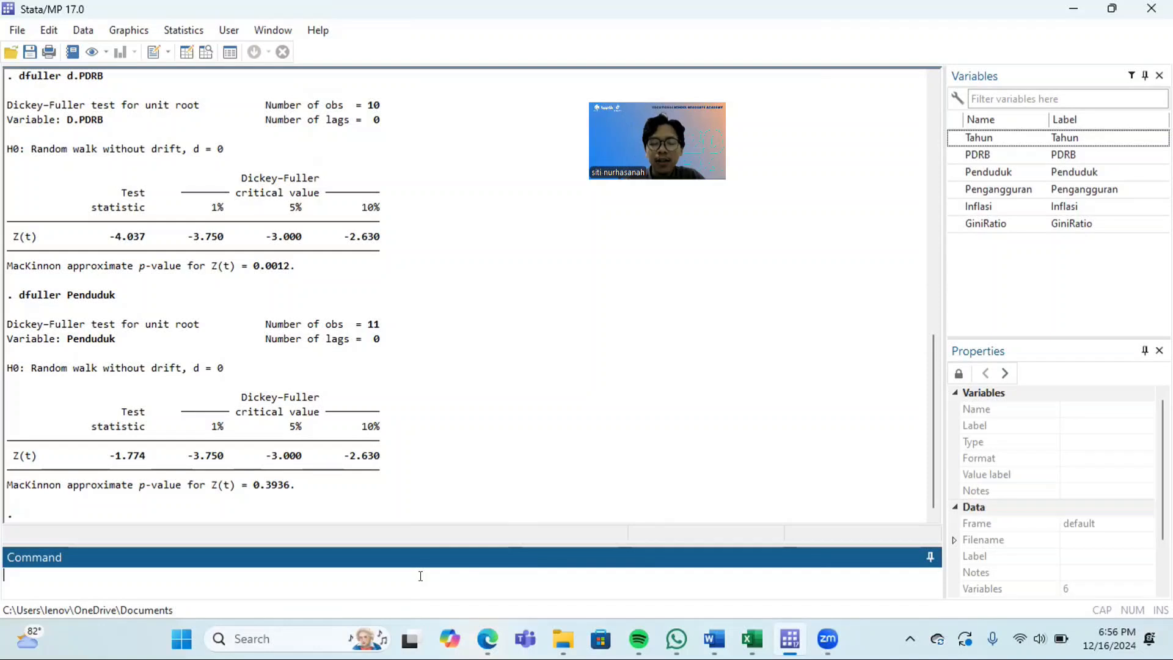
Step: Run the Dickey-Fuller test on the first difference of Penduduk (dfuller d.Penduduk)
text(dfu)
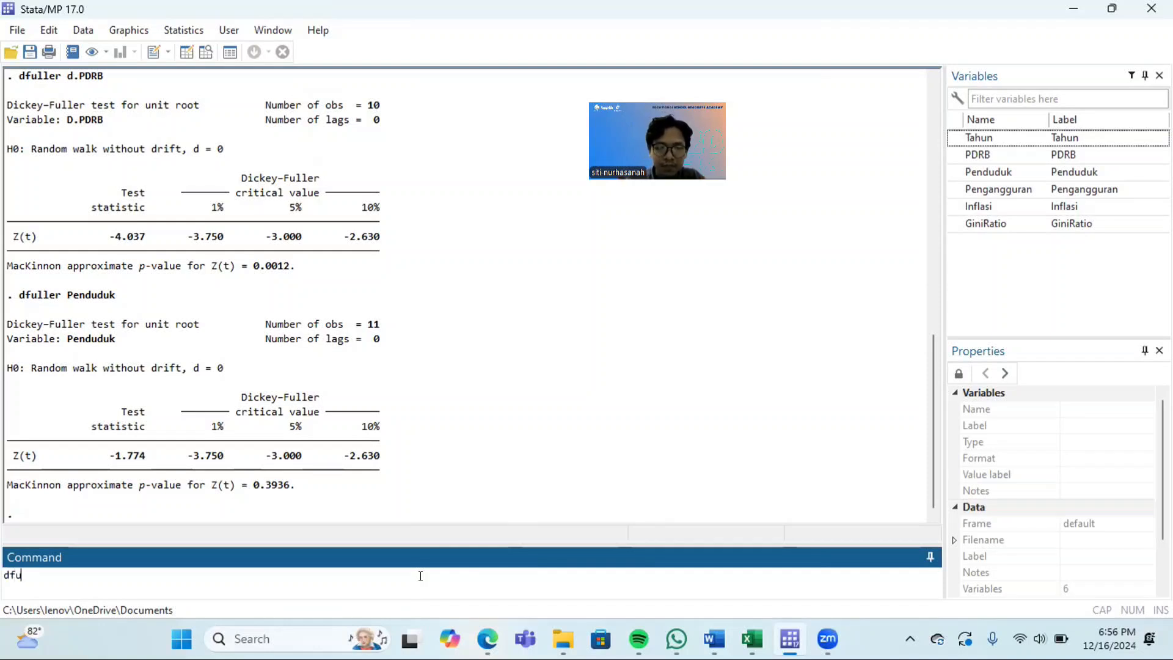
text(ller d)
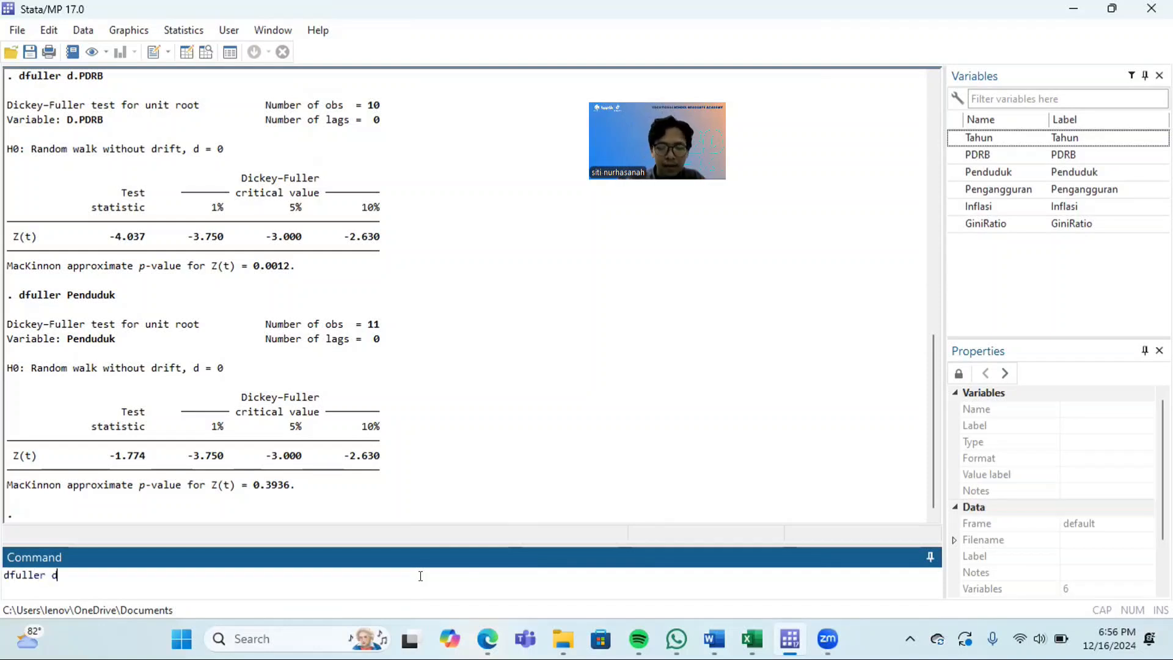
text(.Penduduk)
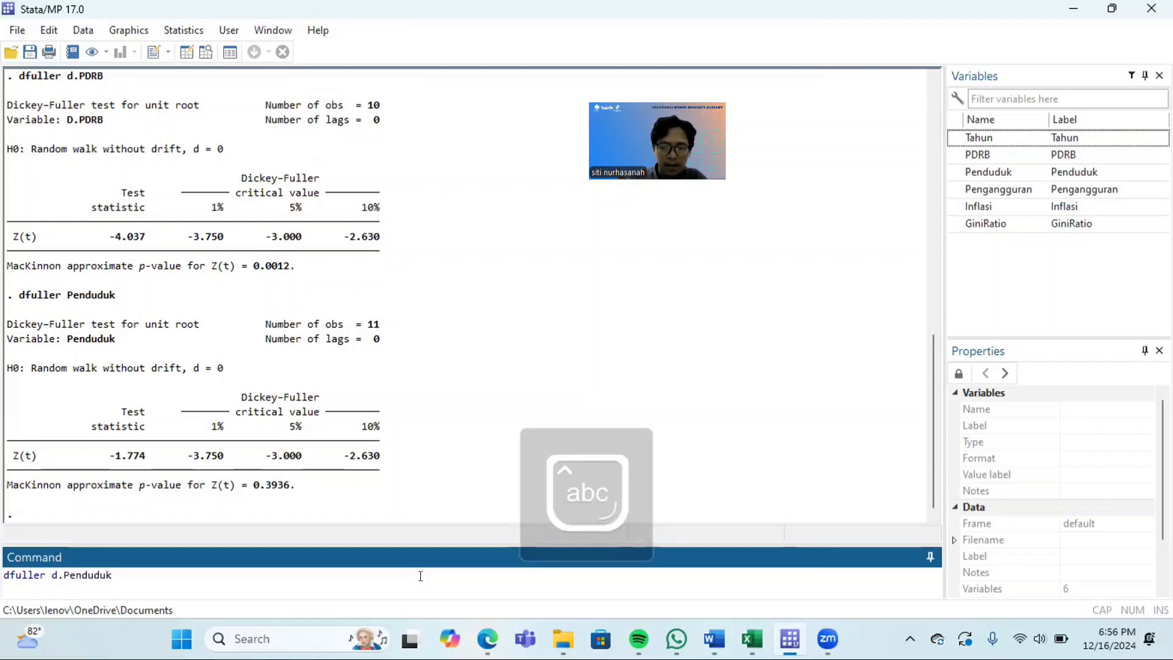
key(Return)
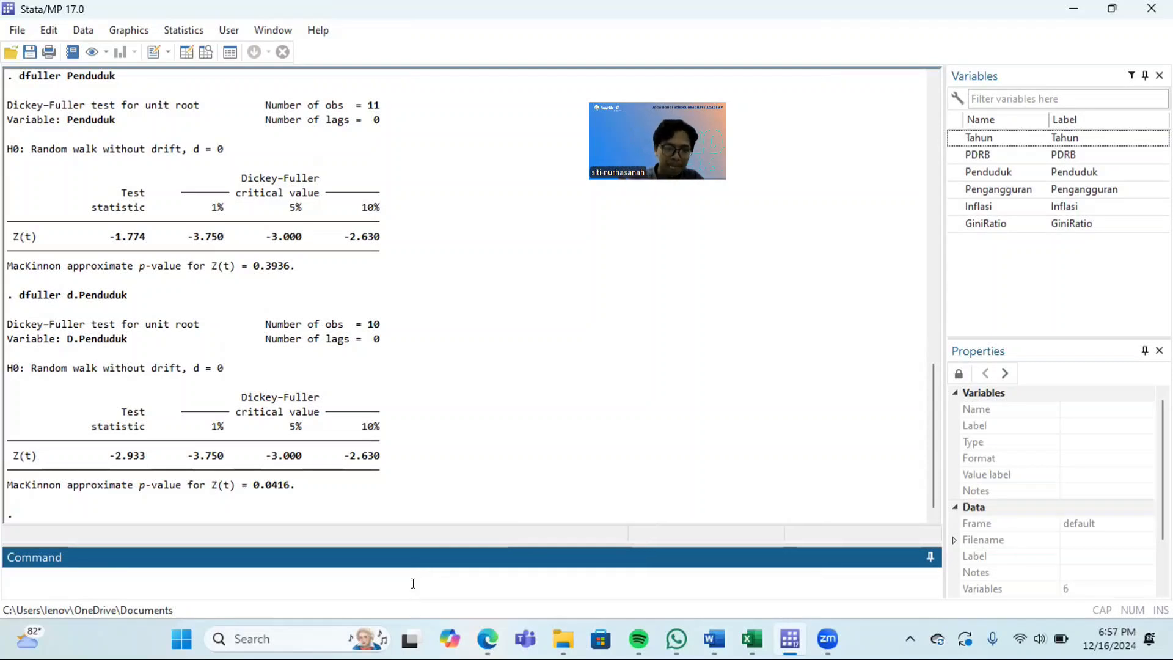
Step: Run a Dickey-Fuller unit-root test on Pengangguran in levels with dfuller
key(Caps_Lock)
key(Caps_Lock)
key(Caps_Lock)
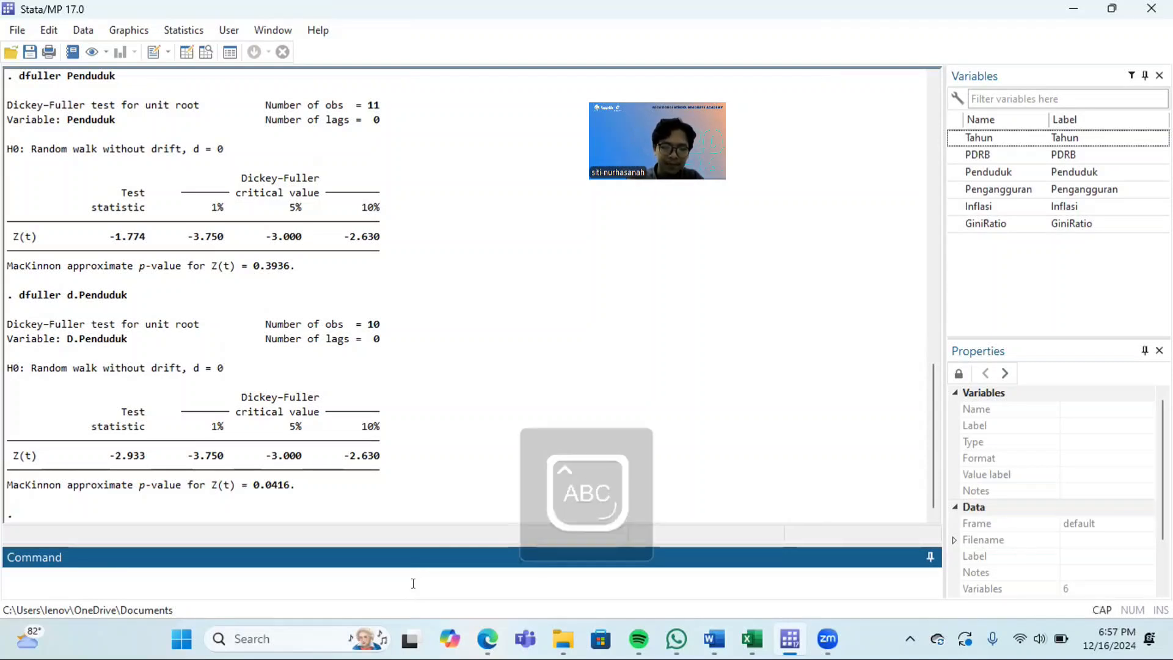
key(Caps_Lock)
text(dfuller)
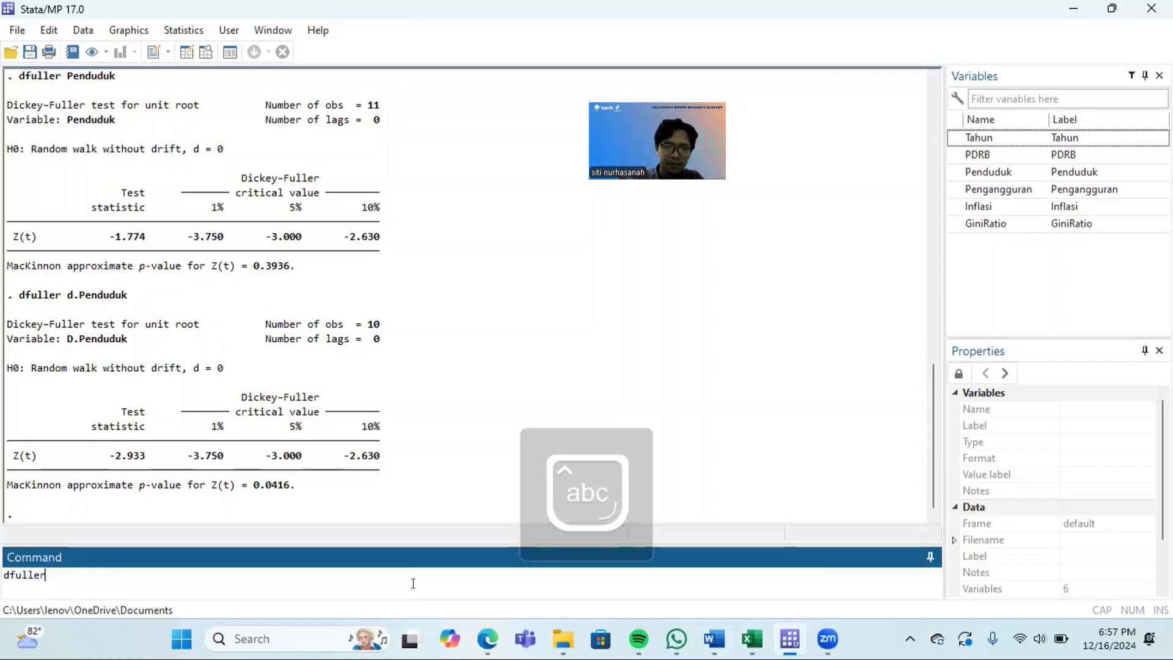
key(Caps_Lock)
text(P)
key(Caps_Lock)
text(engangg)
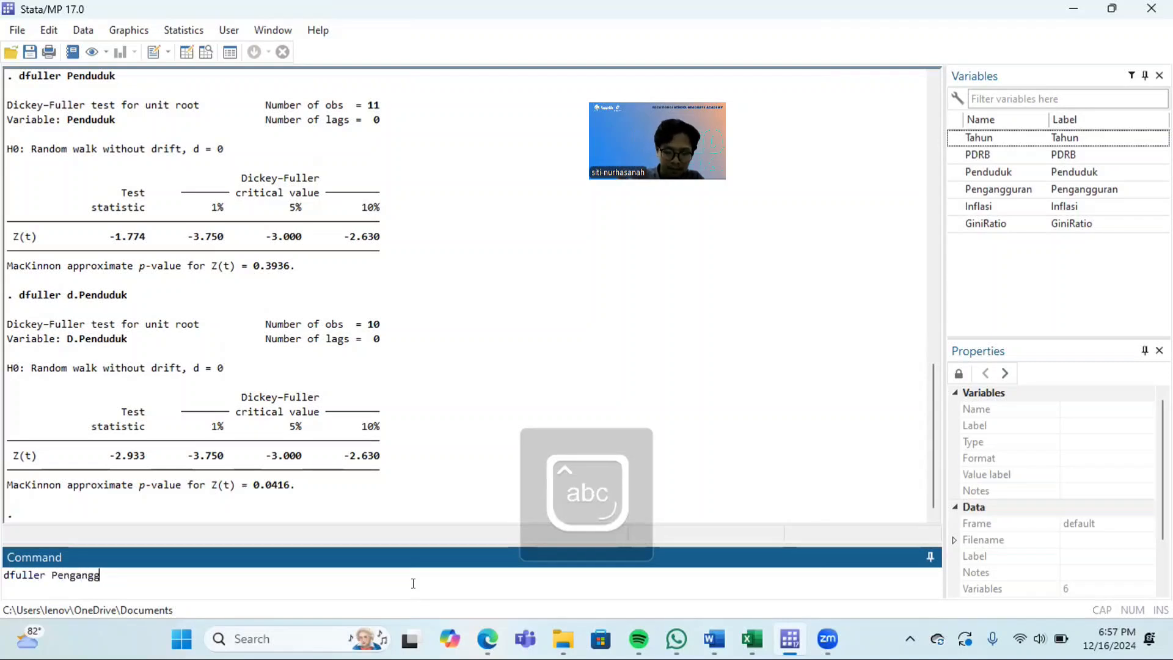
text(uran)
key(Return)
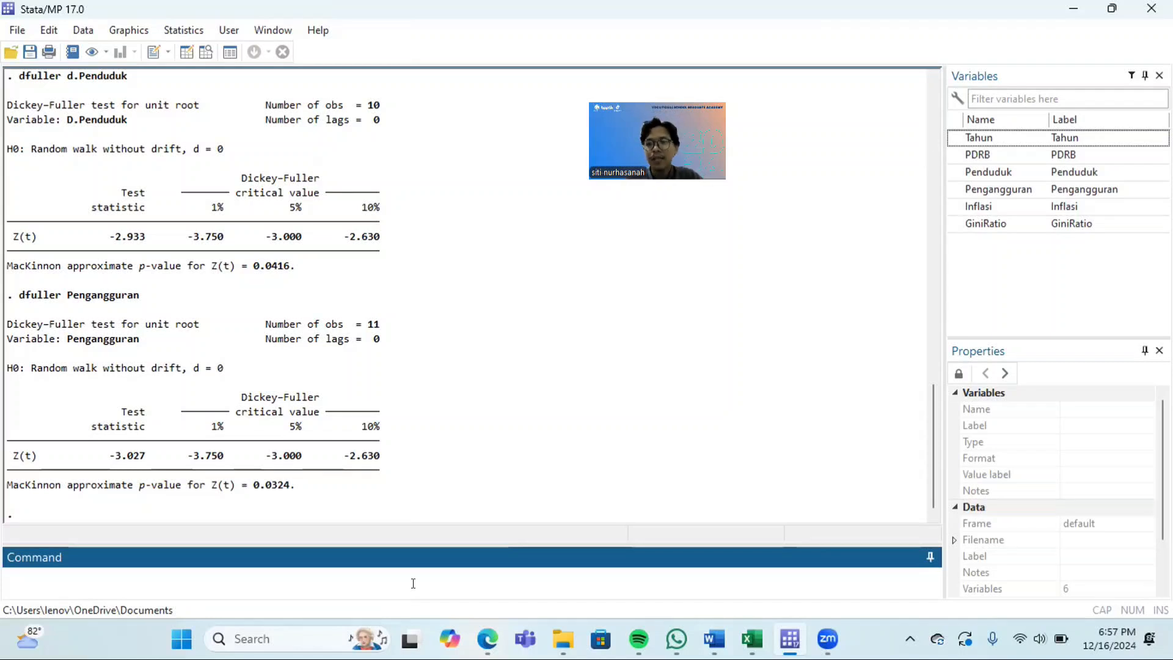
Step: Run a Dickey-Fuller unit-root test on Inflasi in levels with dfuller
text(dfu)
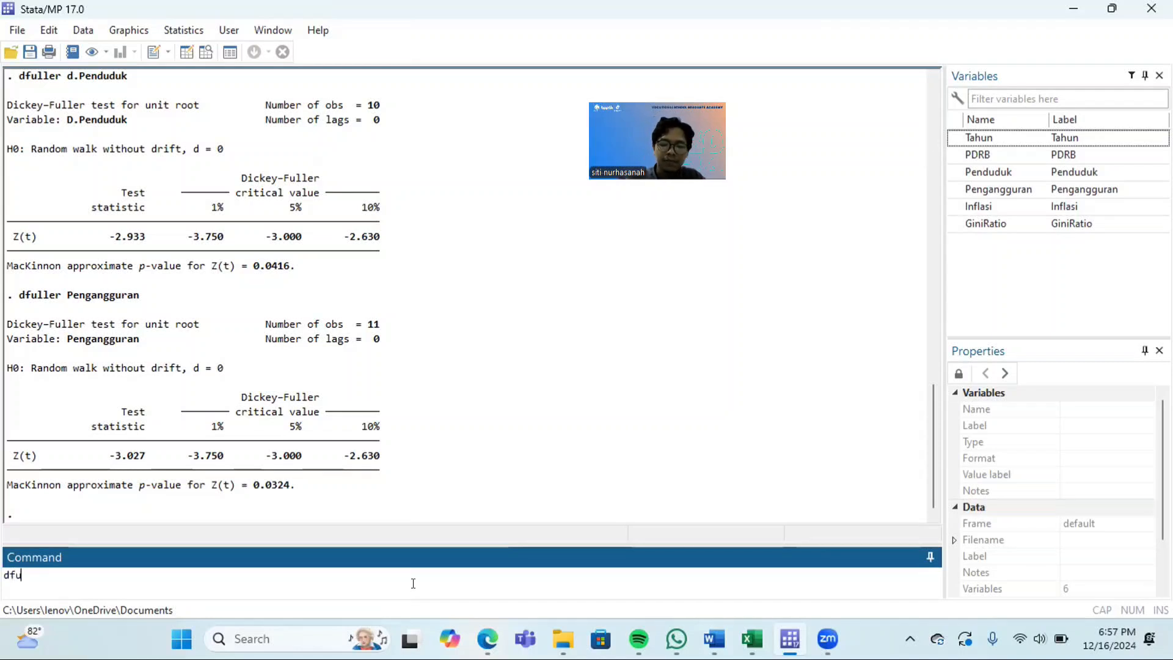
text(ller d)
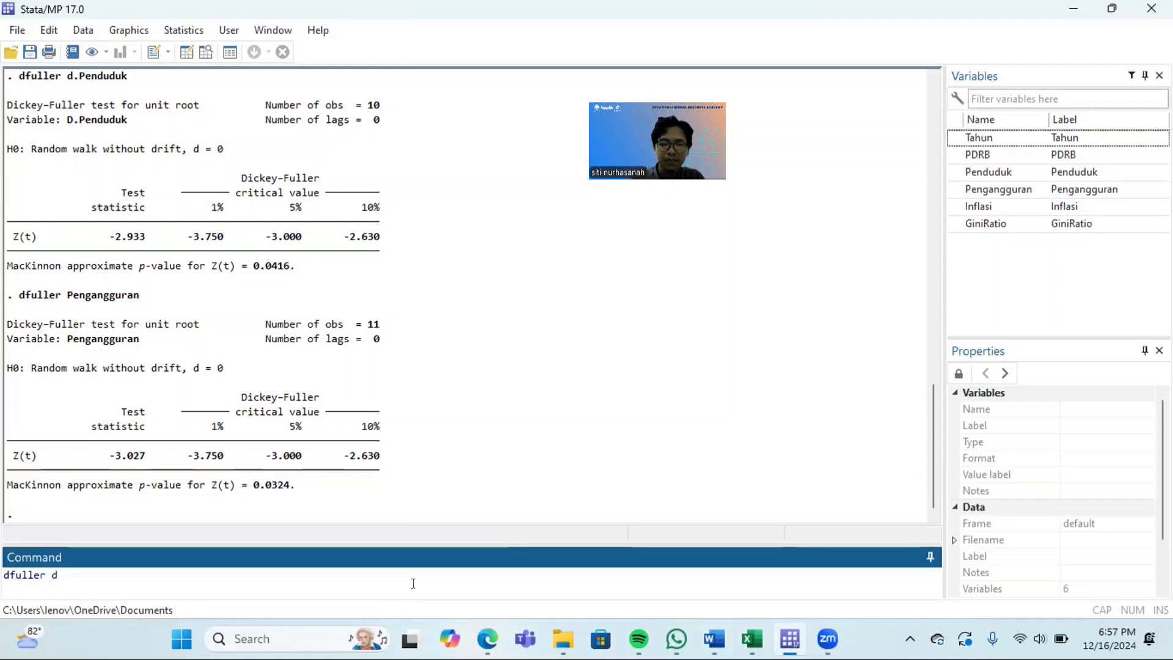
key(BackSpace)
text(Inflasi)
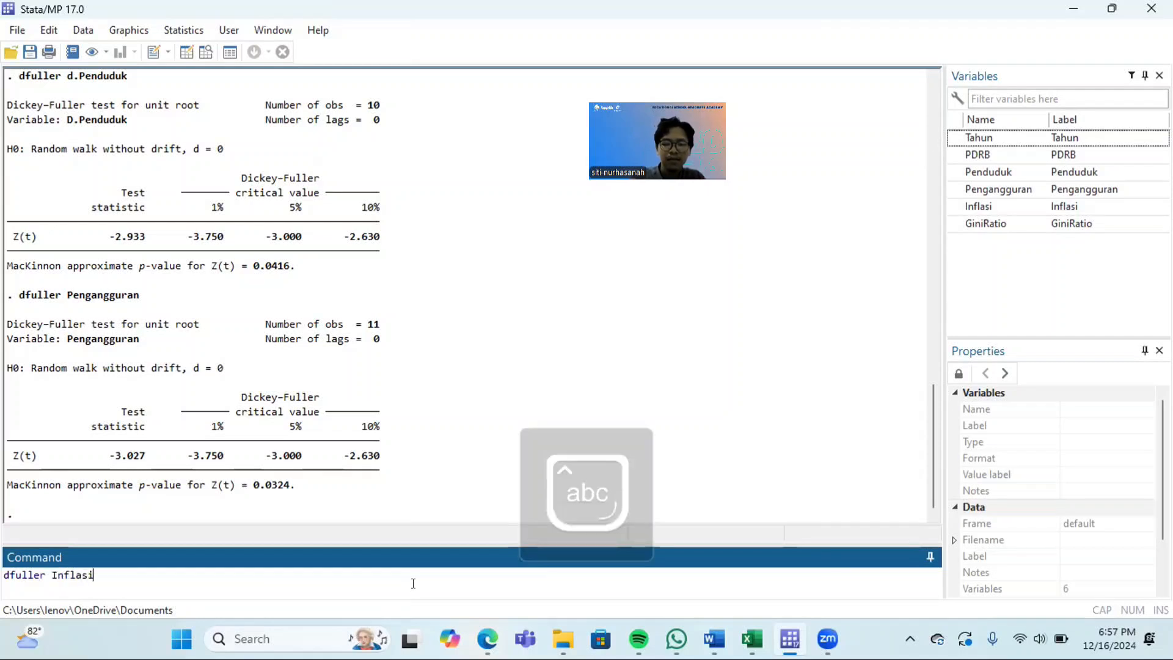
key(Return)
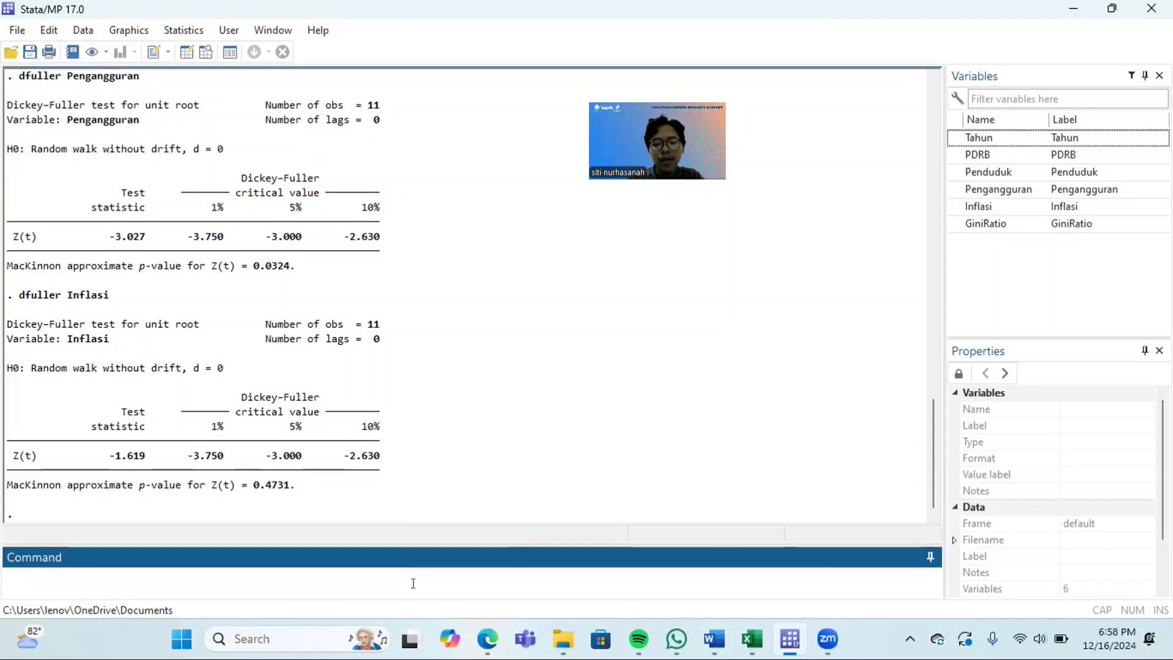
Step: Run the Dickey-Fuller test on the first difference of Inflasi (dfuller d.Inflasi)
text(dfuller)
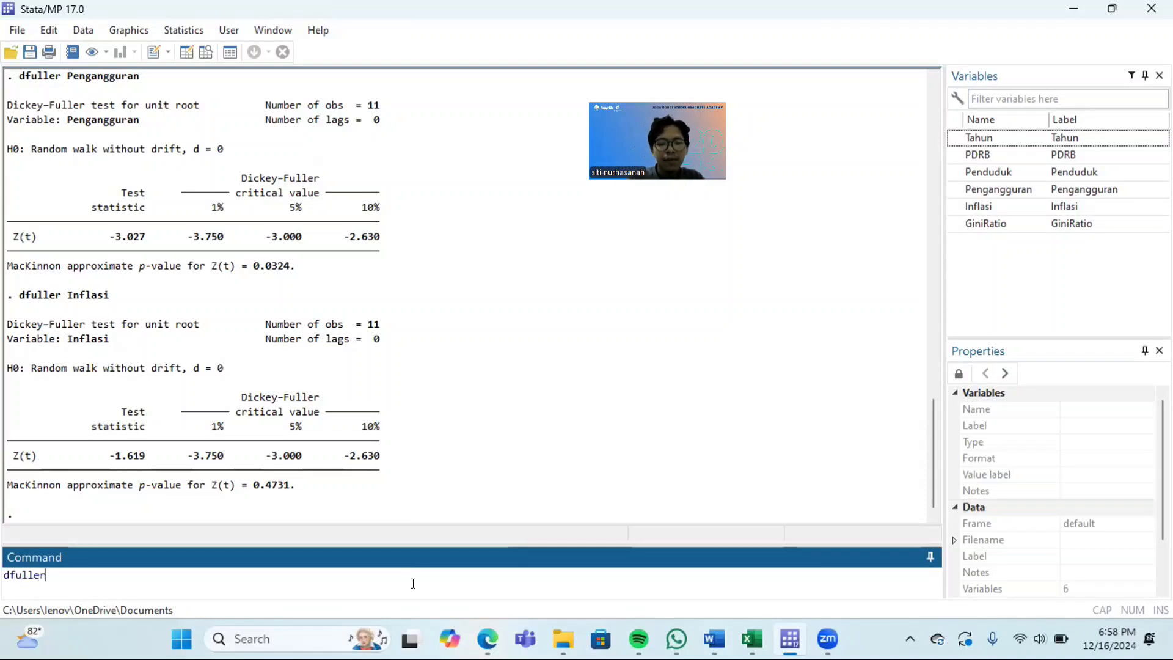
text( d.Inflasi)
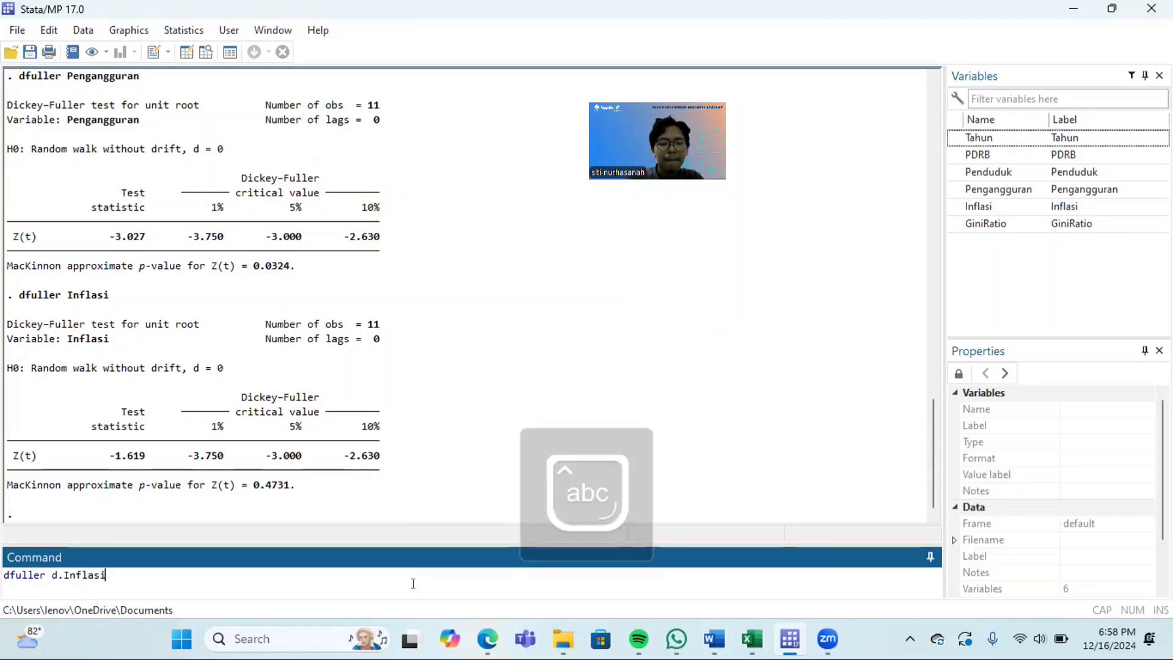
key(Return)
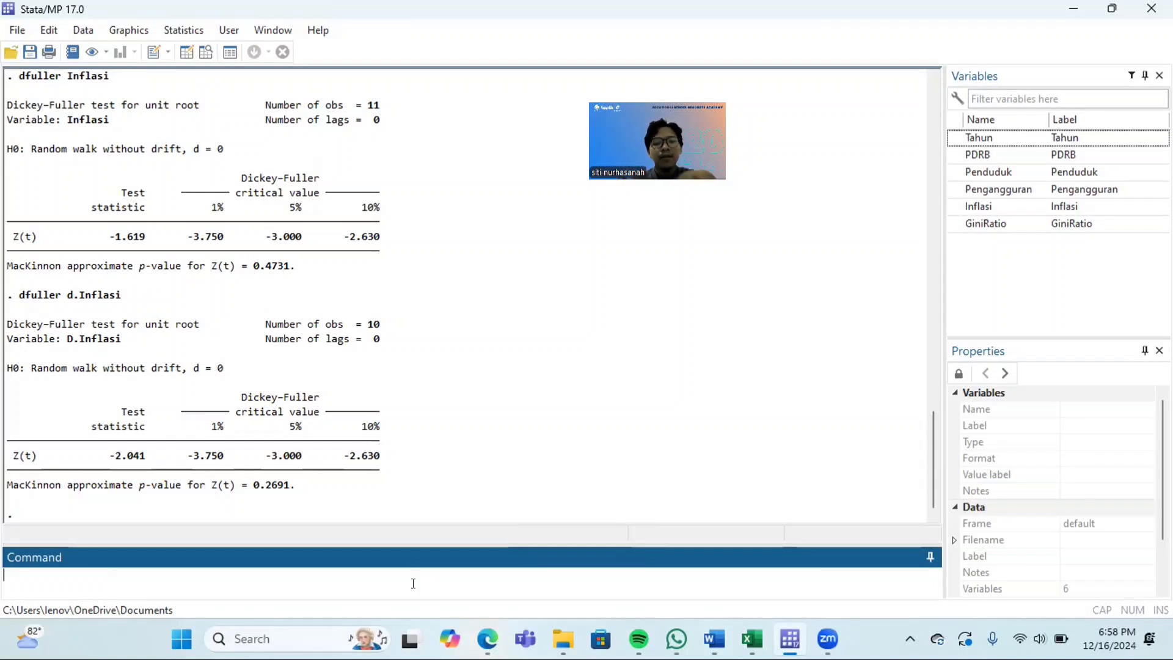
Step: Run the Dickey-Fuller test on the second difference of Inflasi (dfuller d2.Inflasi)
text(dfuler)
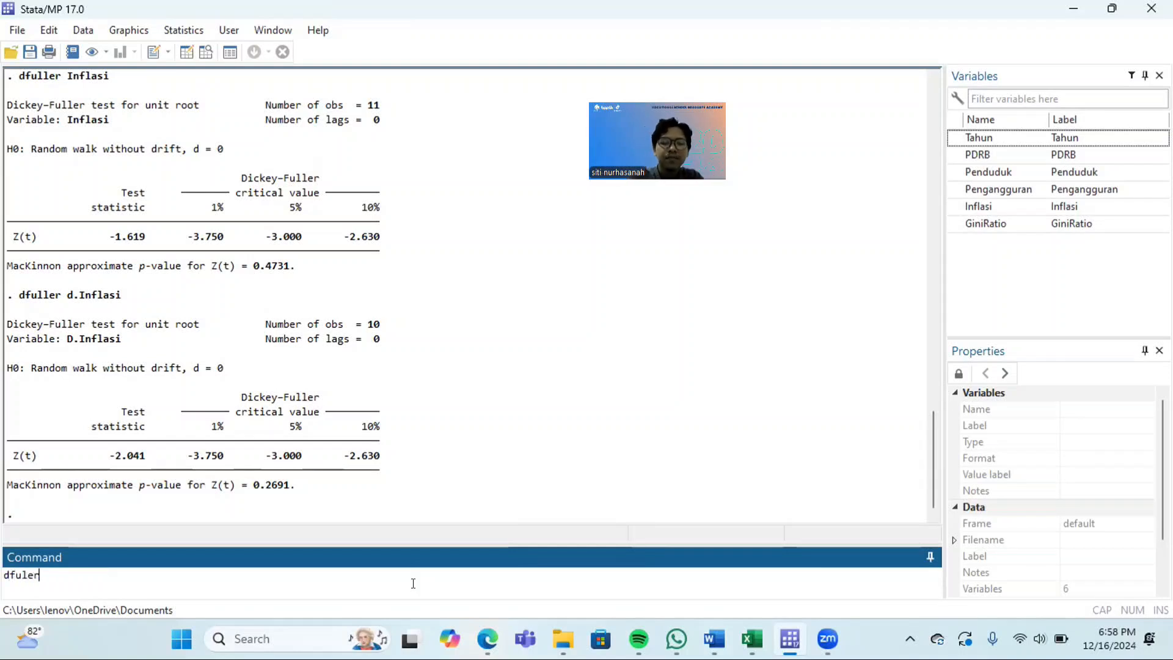
key(BackSpace)
key(BackSpace)
text(ler )
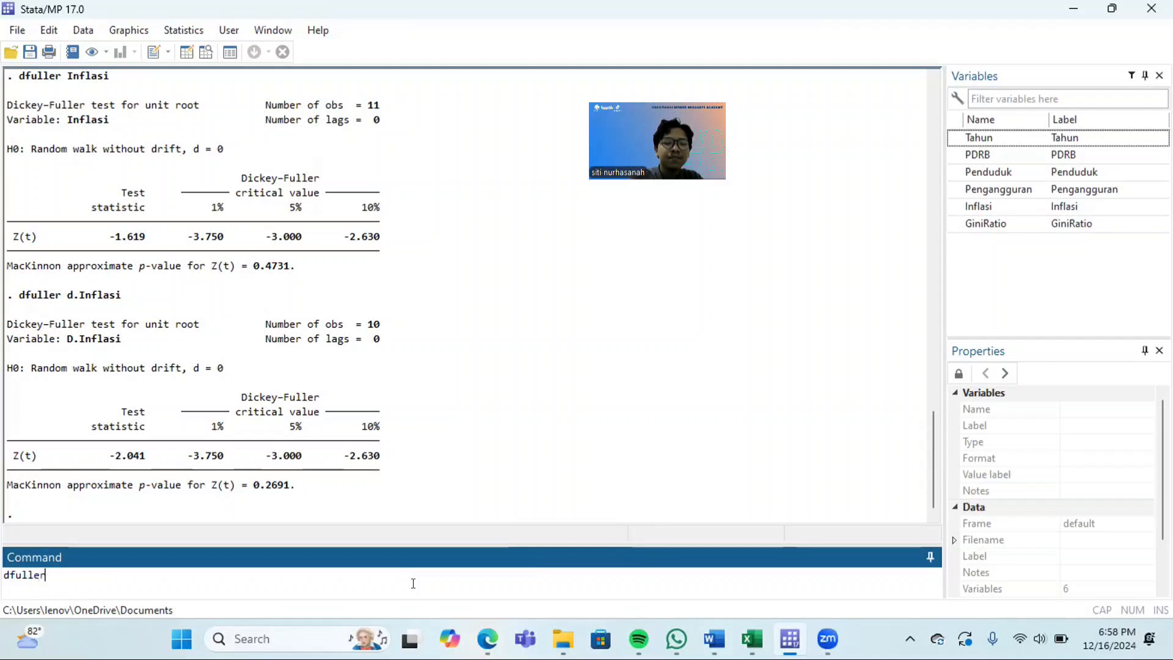
text(d2.)
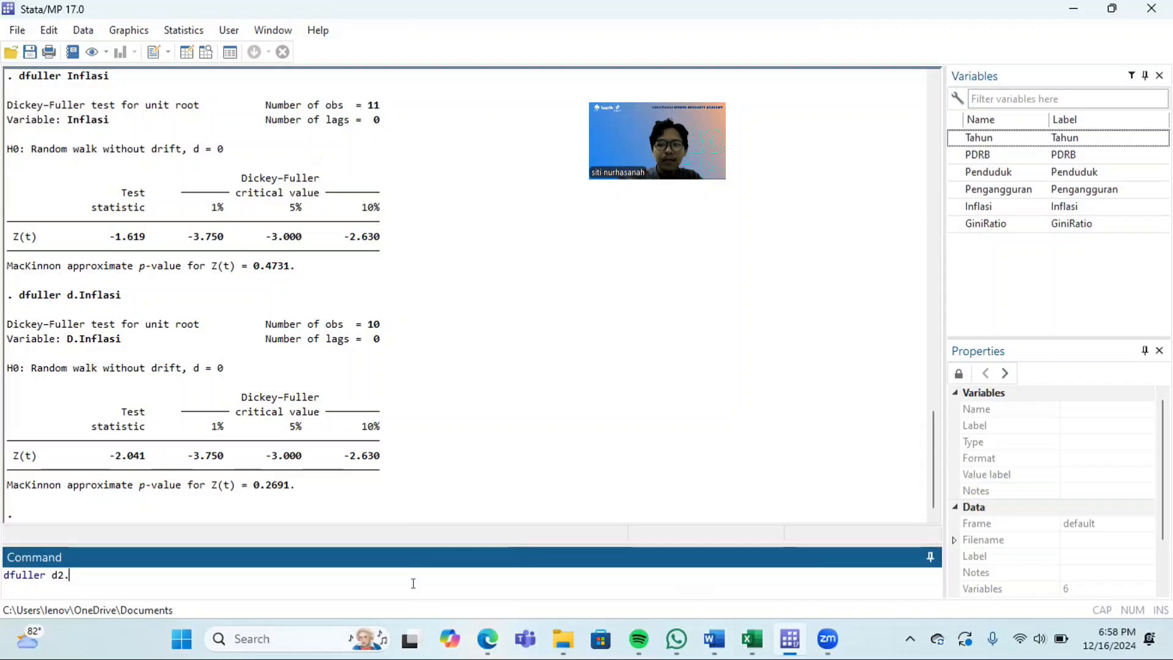
key(Caps_Lock)
text(I)
key(Caps_Lock)
text(nfka)
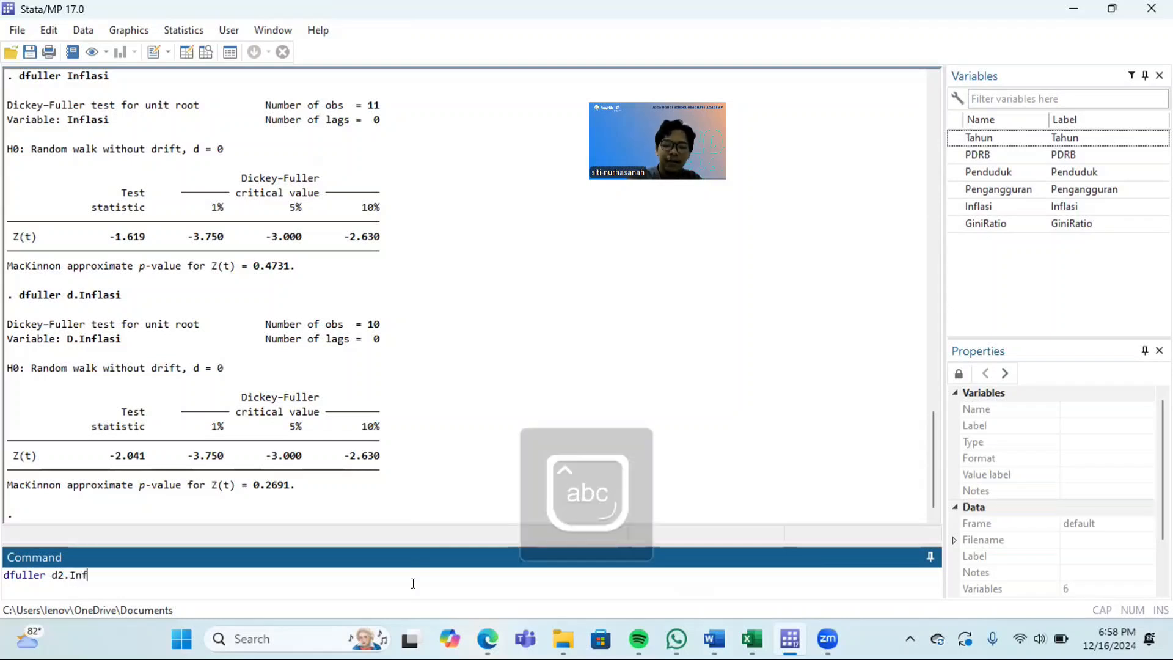
key(BackSpace)
key(BackSpace)
text(lasi)
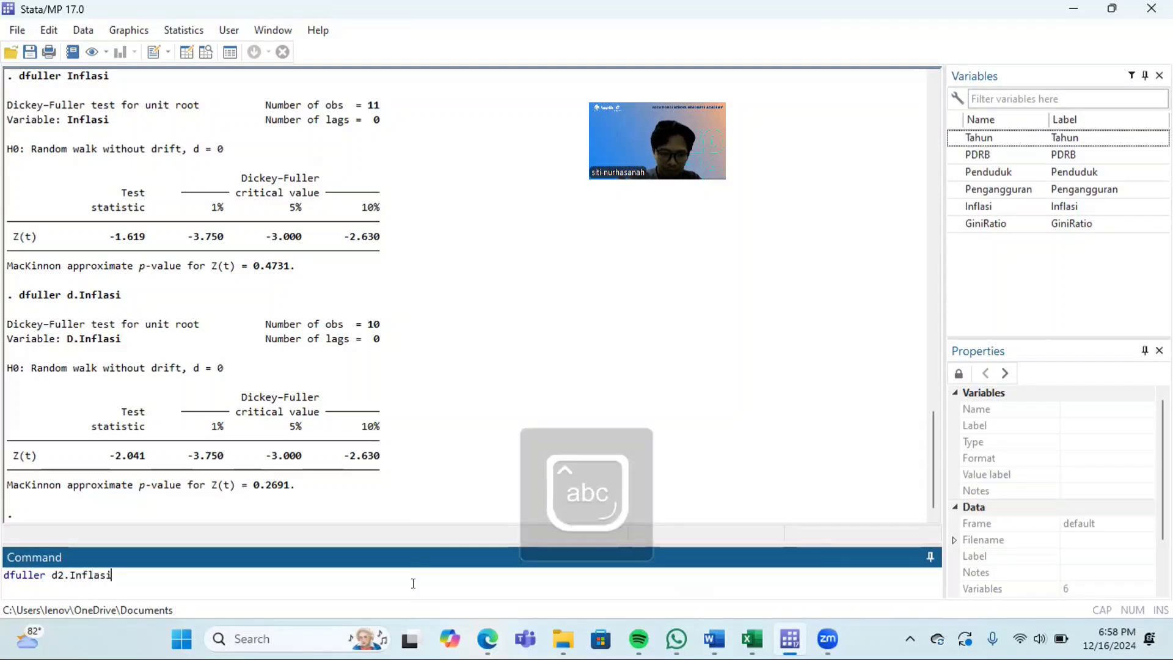
key(Return)
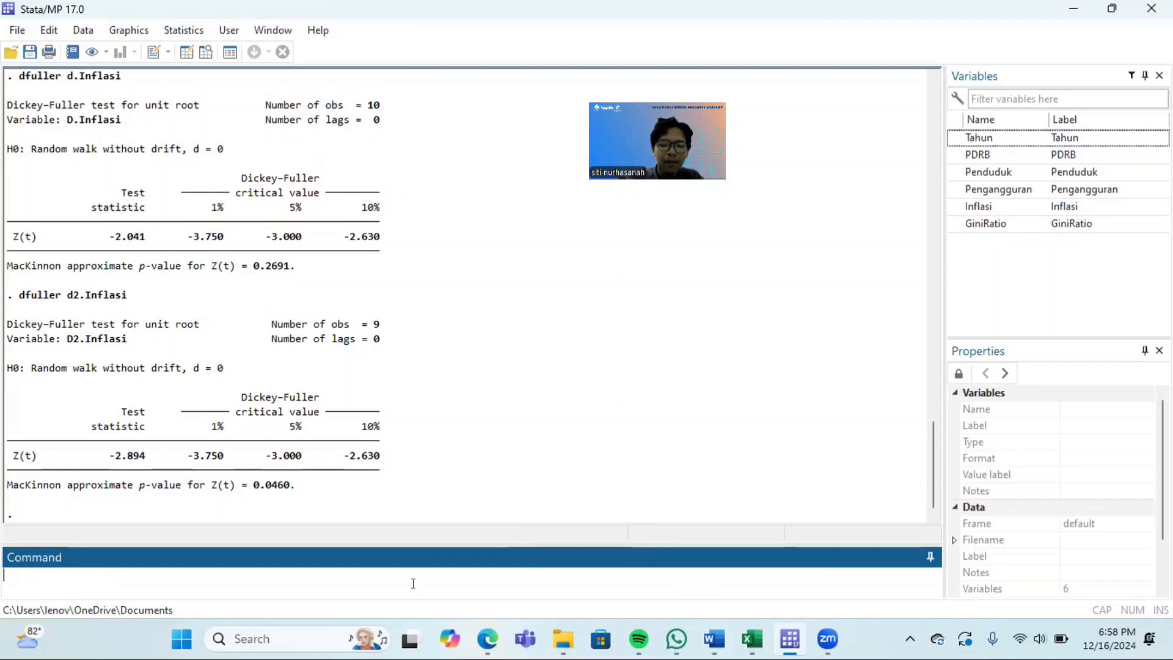
Step: Run a Dickey-Fuller unit-root test on GiniRatio in levels with dfuller
text(dfuller)
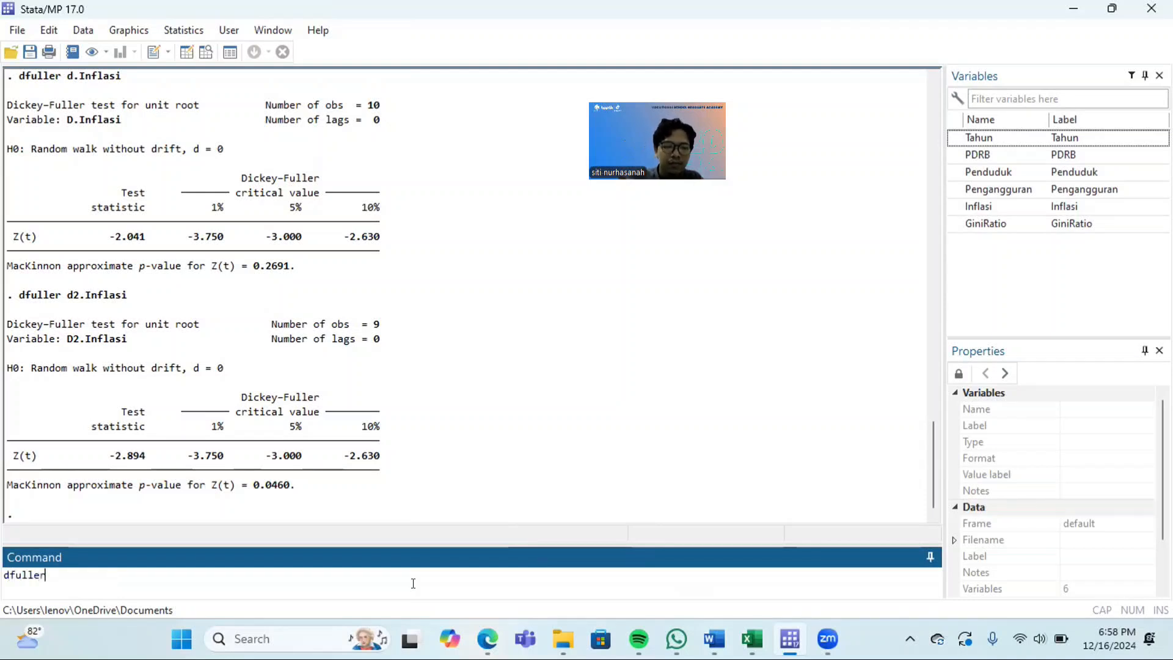
text( Gini)
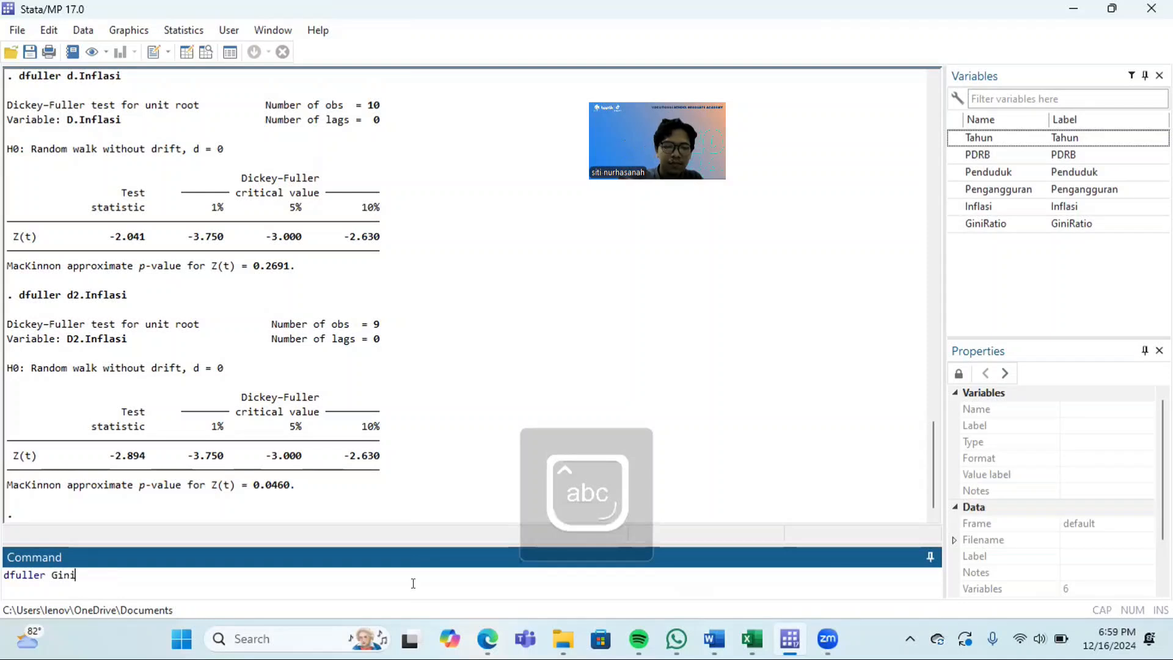
text(Ratio)
key(Return)
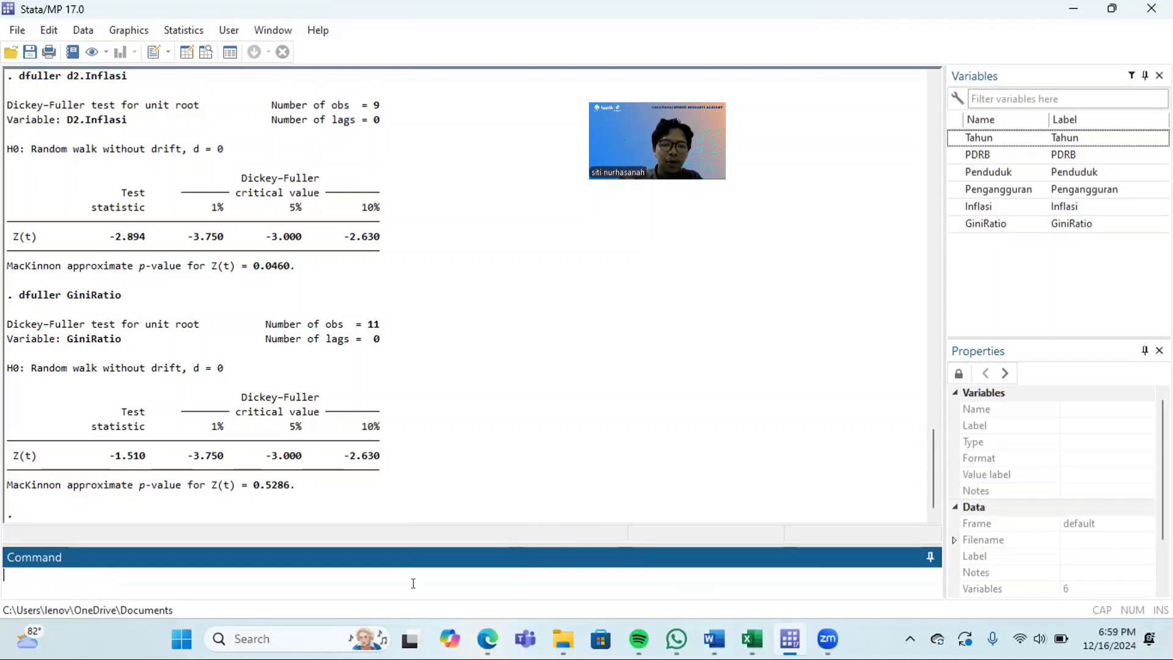
Step: Run the Dickey-Fuller test on the first difference of GiniRatio (dfuller d.GiniRatio)
text(dfuller)
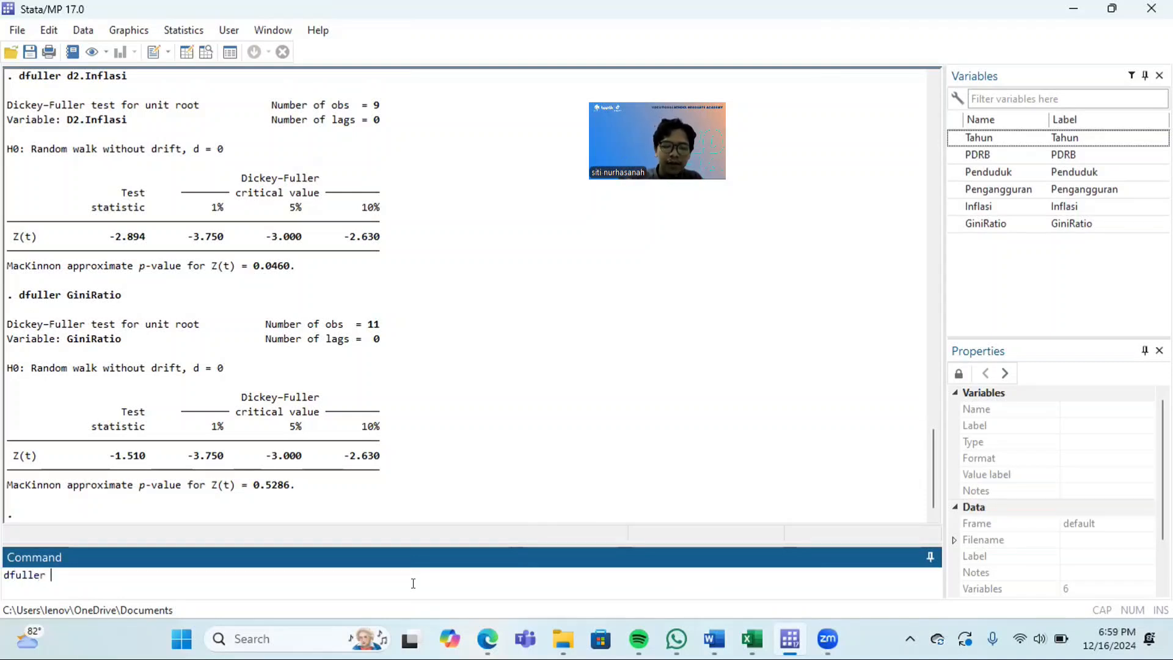
text( d.)
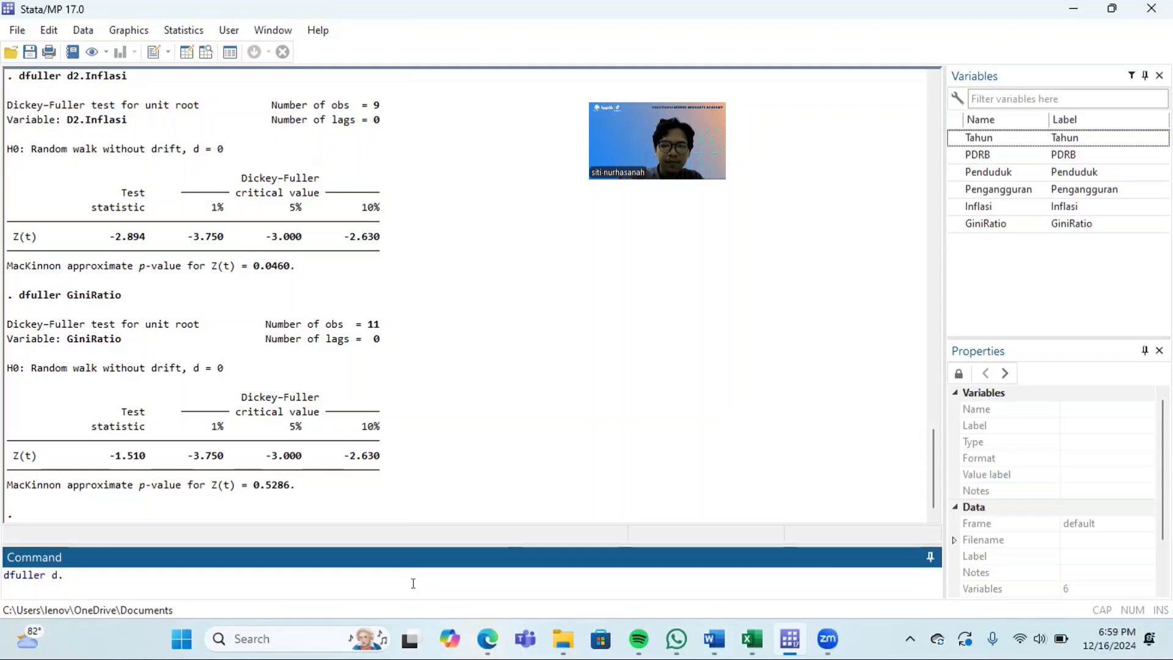
text(Gini)
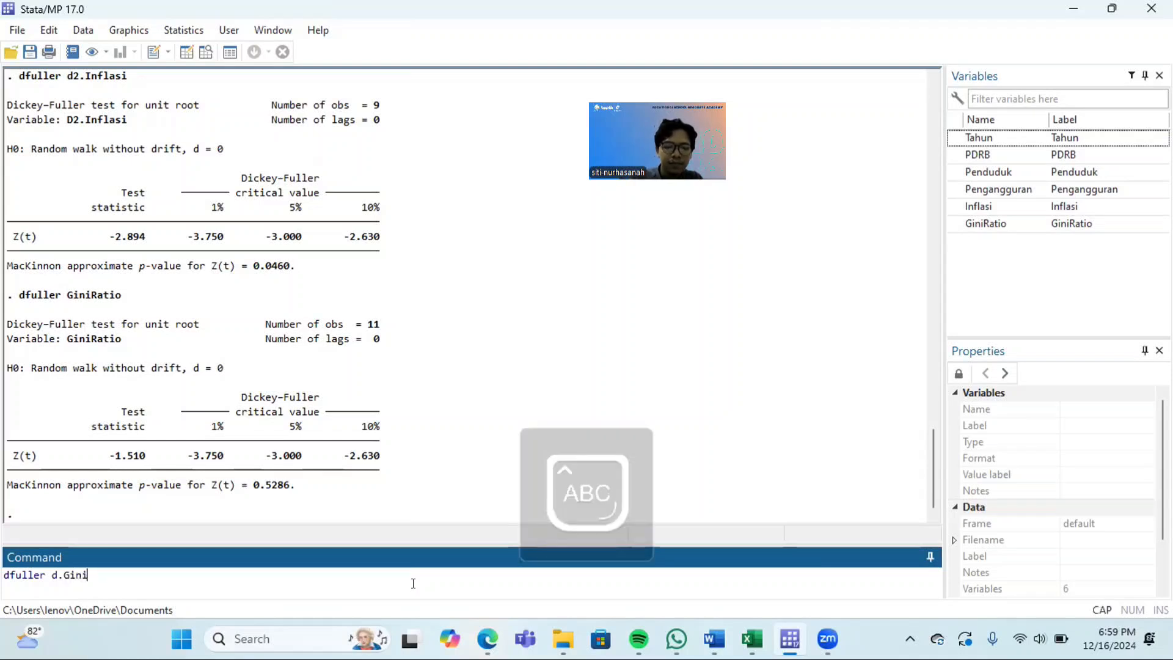
text(Ratio)
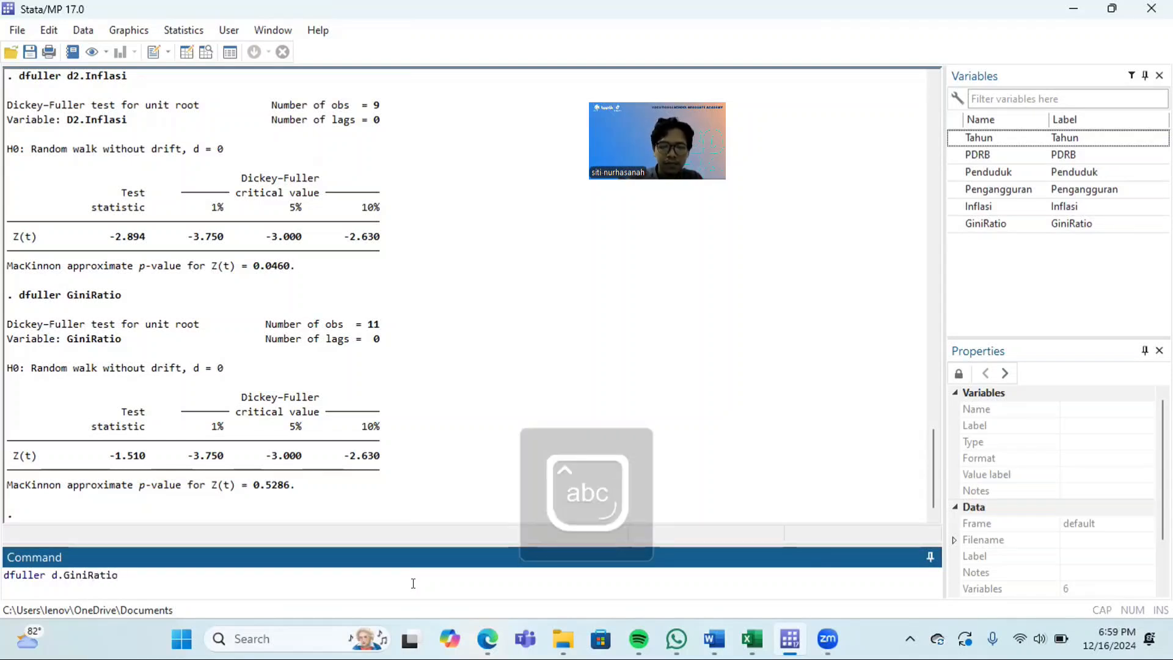
key(Return)
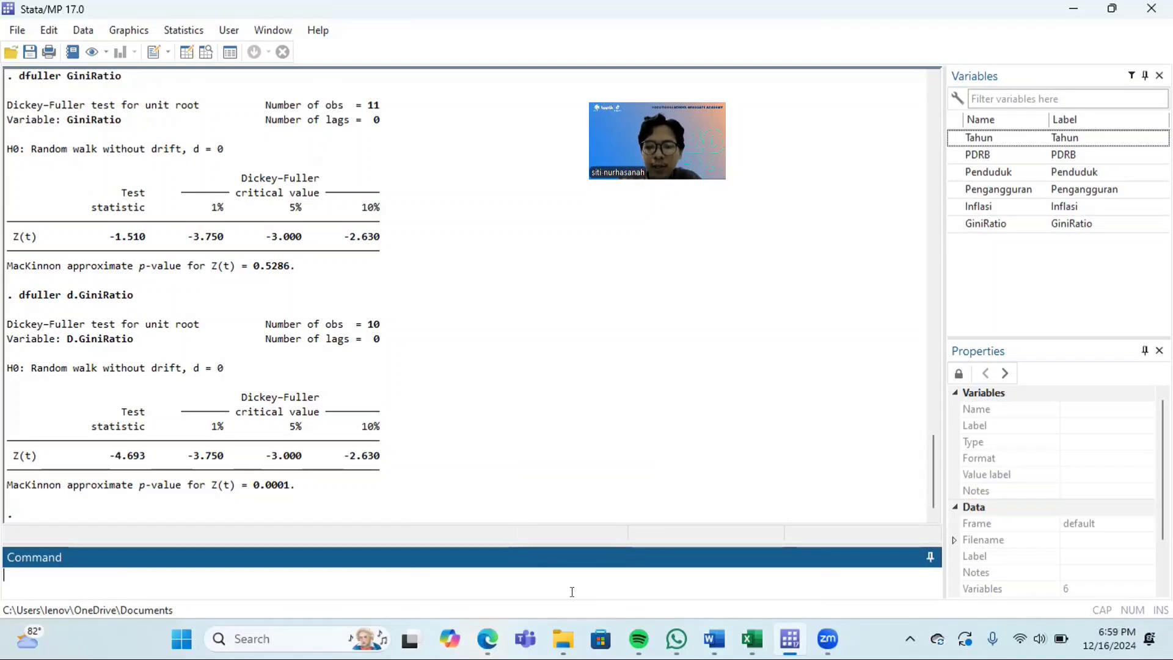
Step: Review the ADF stationarity tables at level and first difference in the Word document interpretasi_miniskripsi, then return to Stata
mouse_move(714, 620)
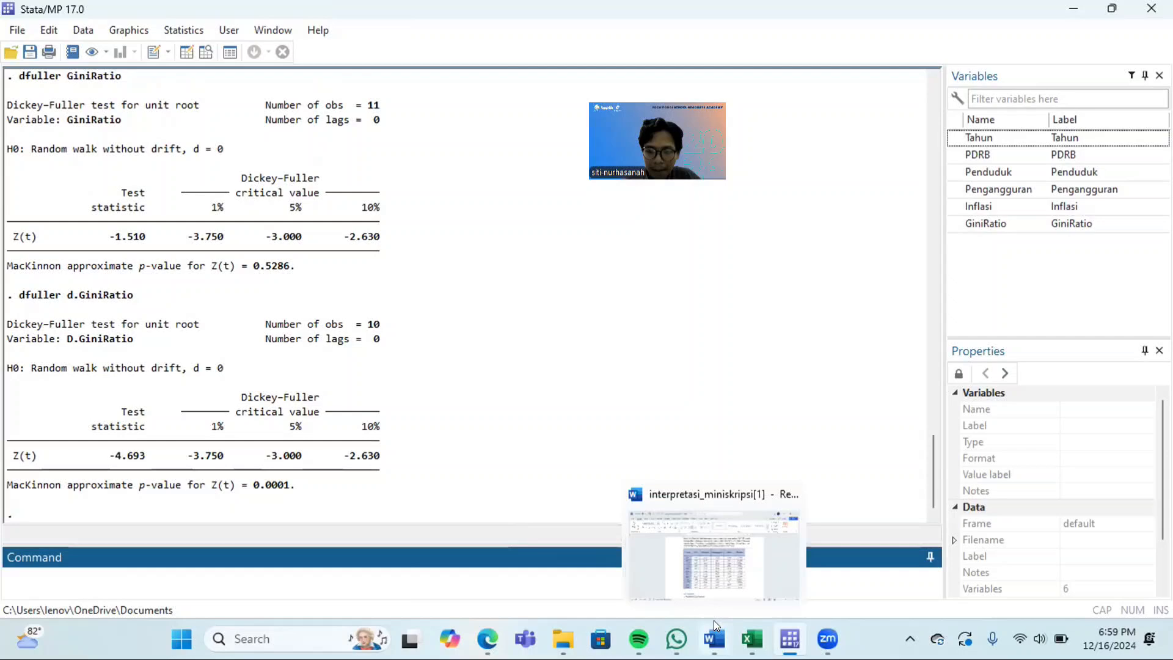
click(716, 560)
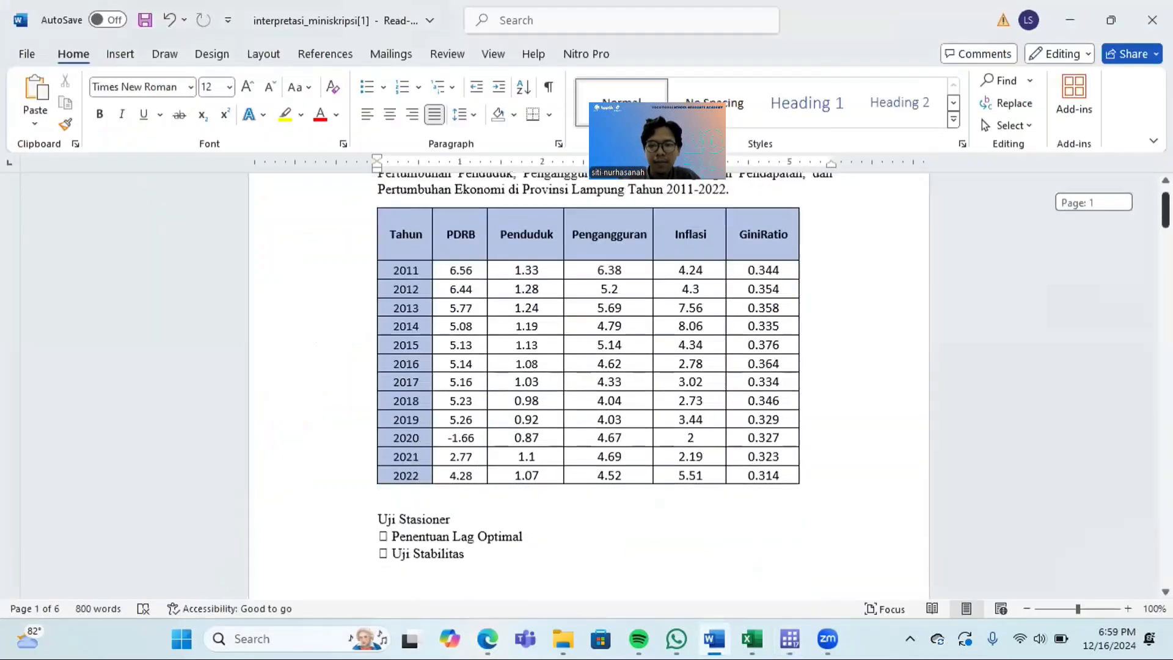
scroll(589, 385, down, 15)
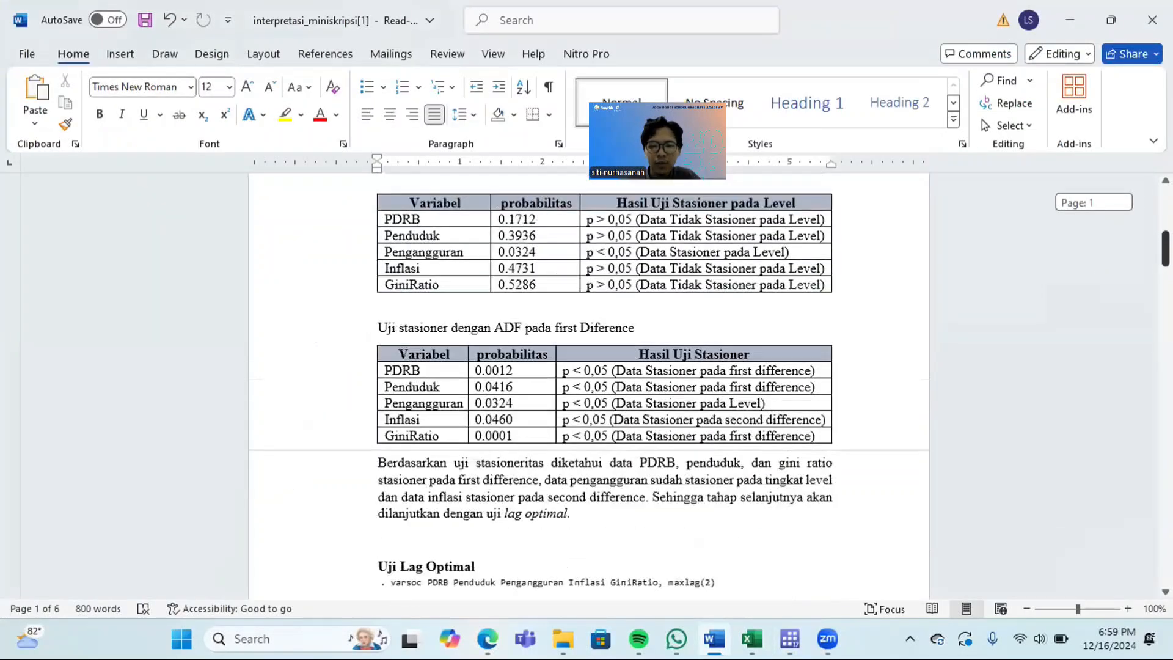
scroll(477, 233, up, 1)
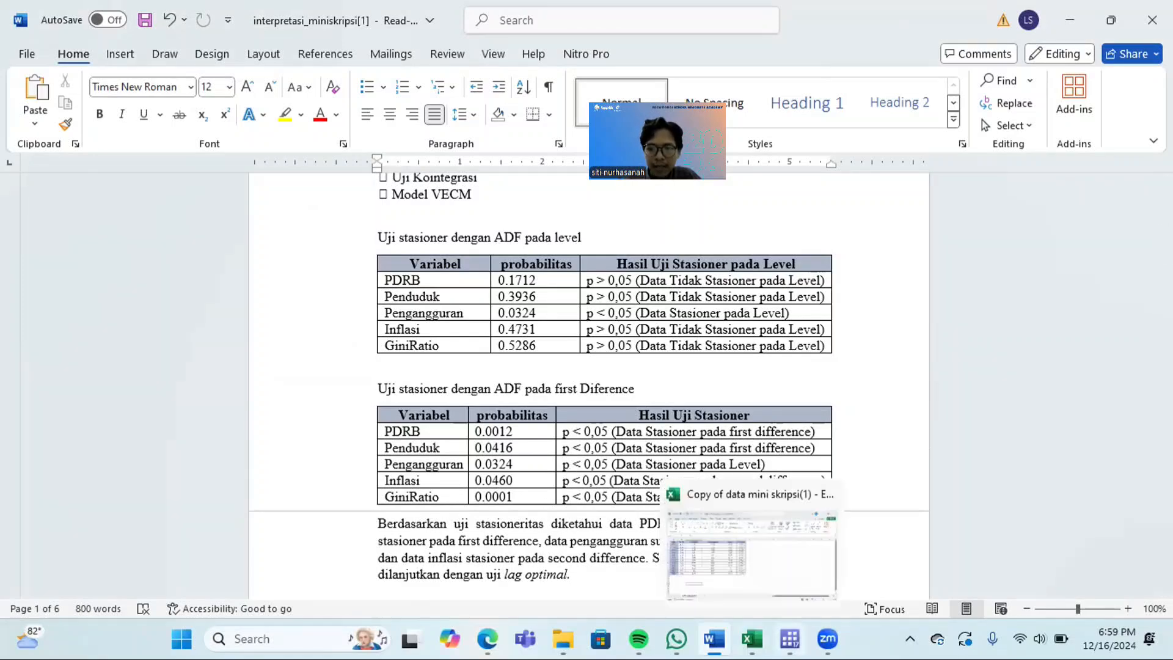
mouse_move(790, 638)
click(785, 595)
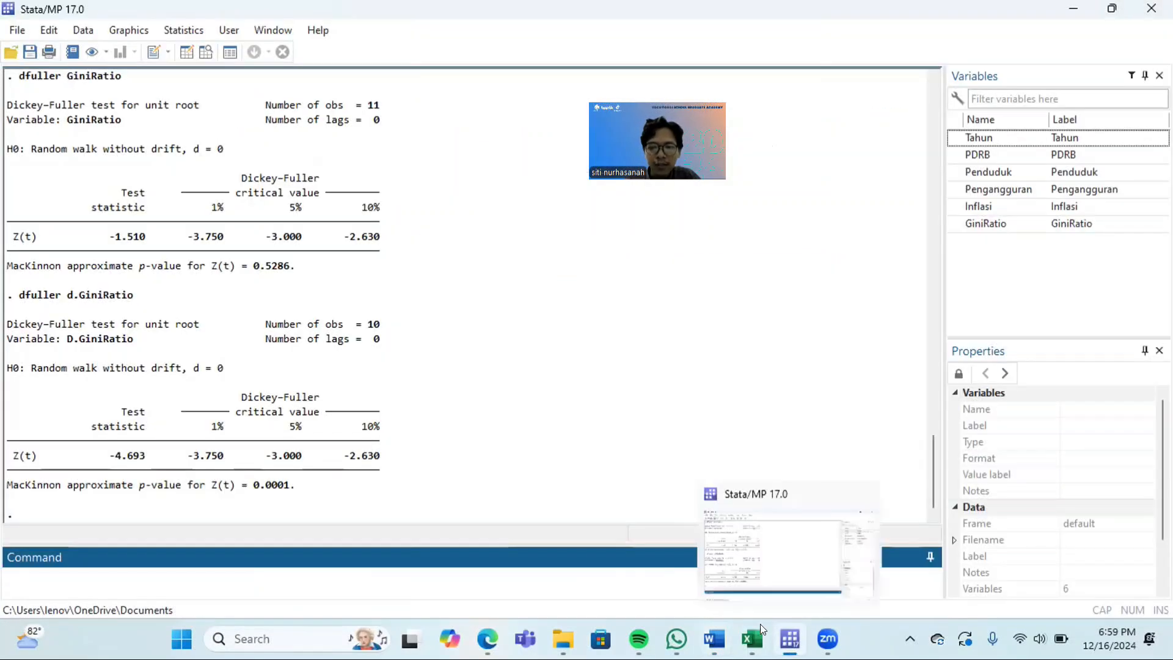
Step: Switch back to the Word document and consult the varsoc command in the Uji Lag Optimal section
mouse_move(752, 638)
mouse_move(714, 639)
click(709, 562)
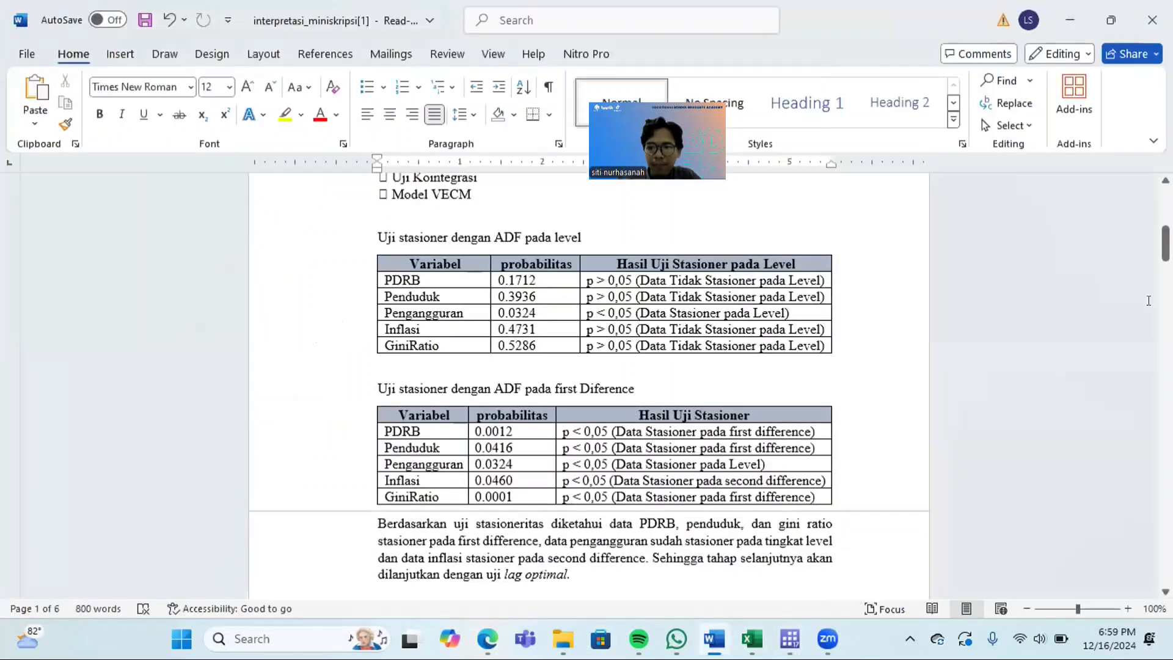
drag(1165, 244, 1165, 270)
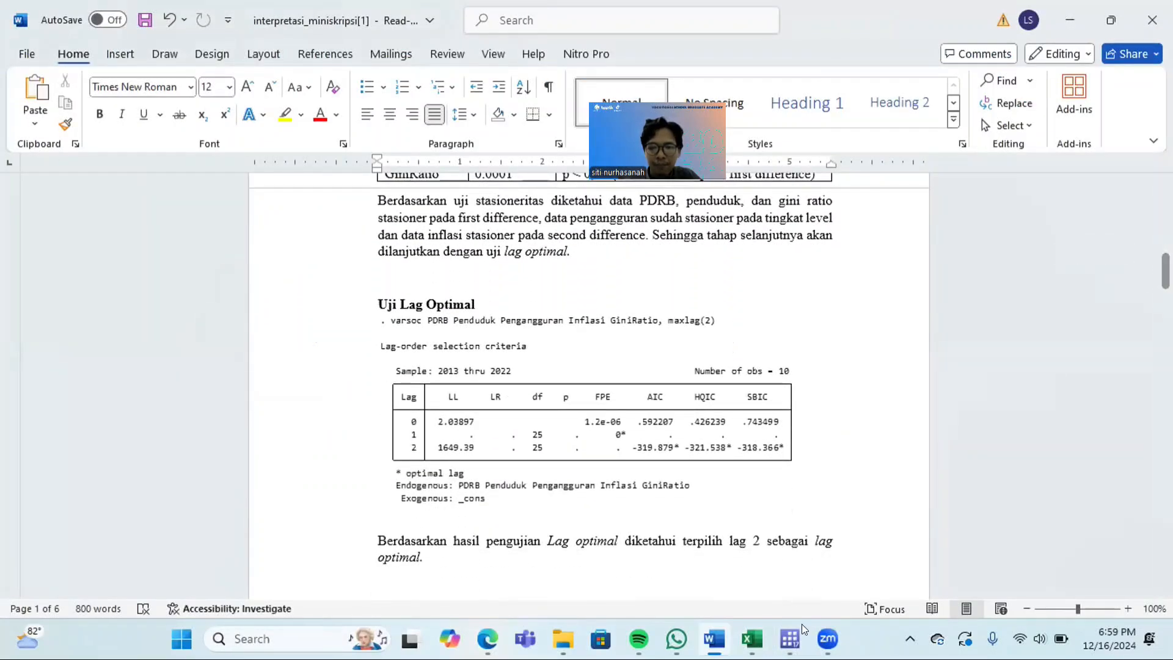
Step: Start a varsoc command in Stata and check its variable list against the Uji Lag Optimal section in Word
mouse_move(790, 639)
click(788, 571)
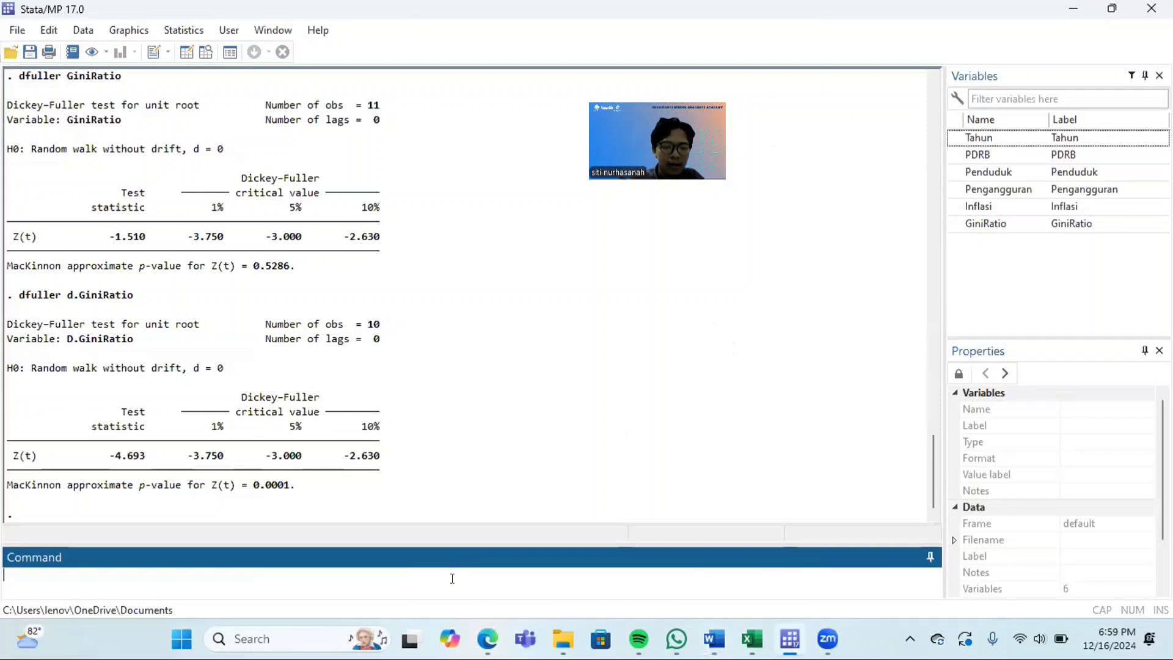
text(varsoc)
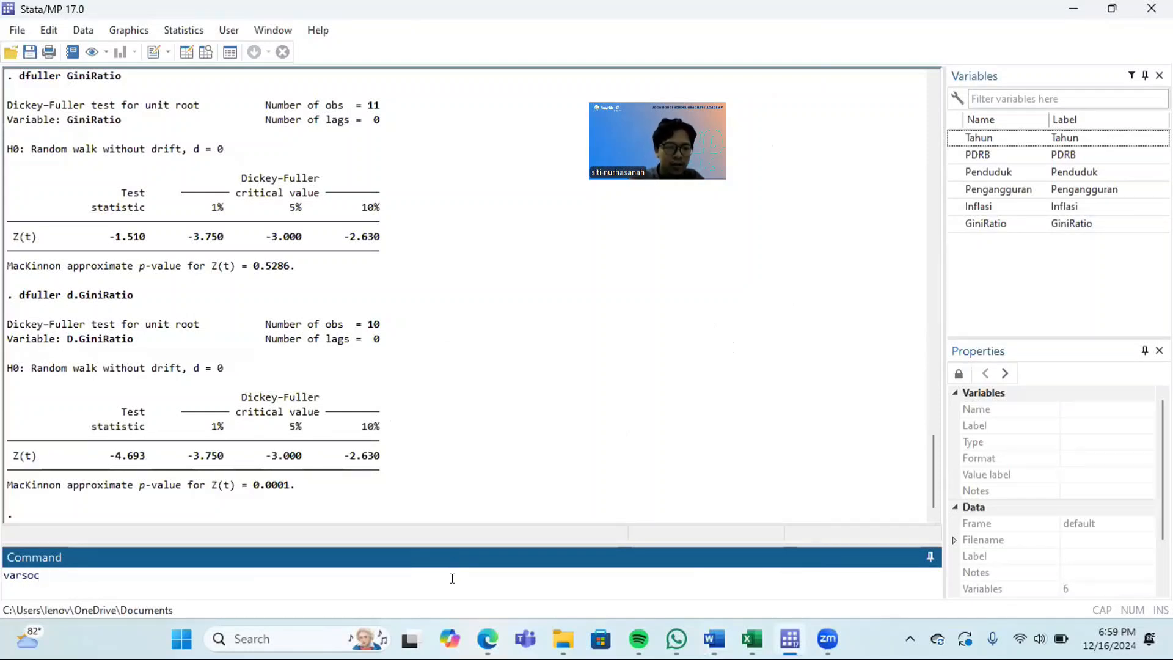
mouse_move(714, 639)
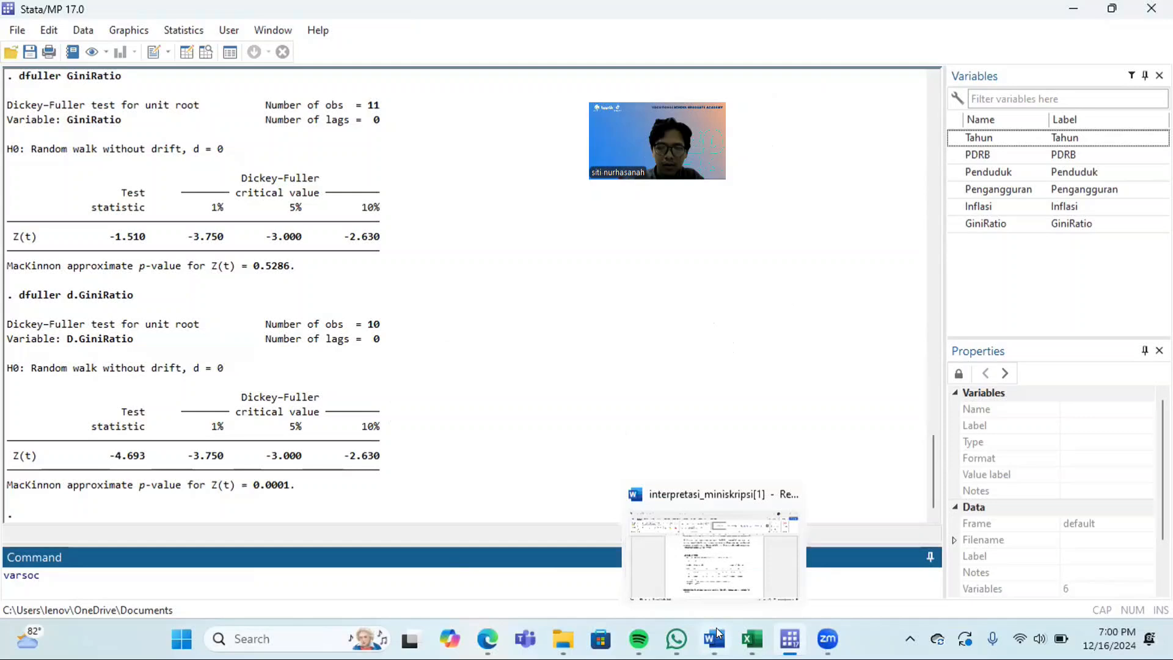
click(700, 547)
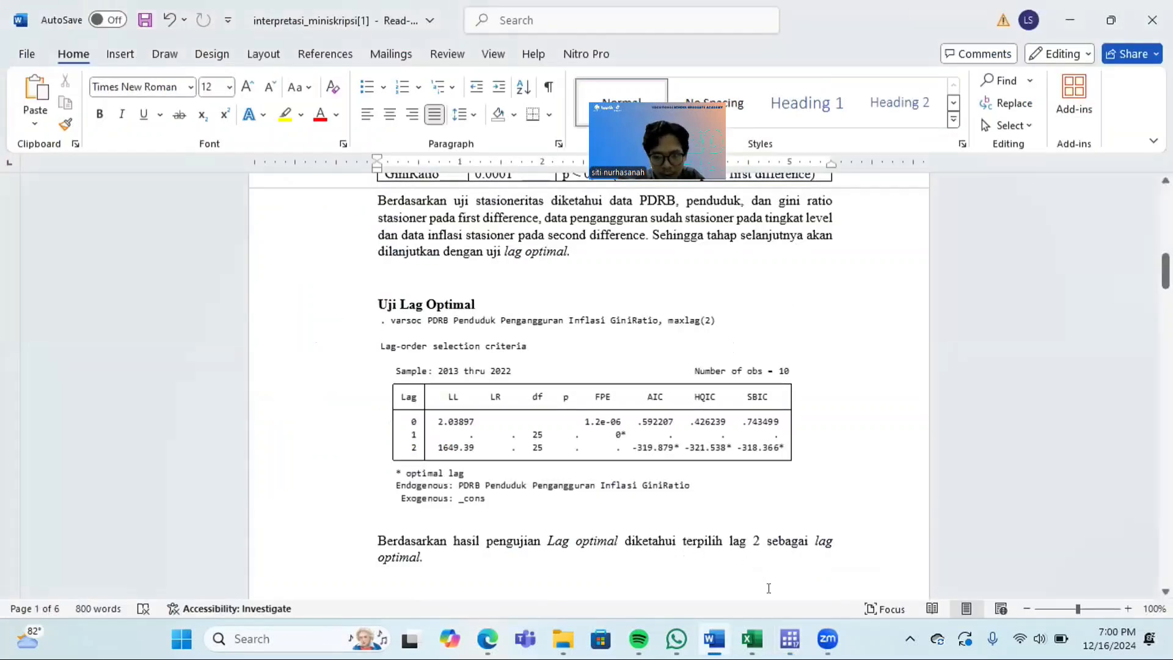
mouse_move(790, 639)
click(775, 577)
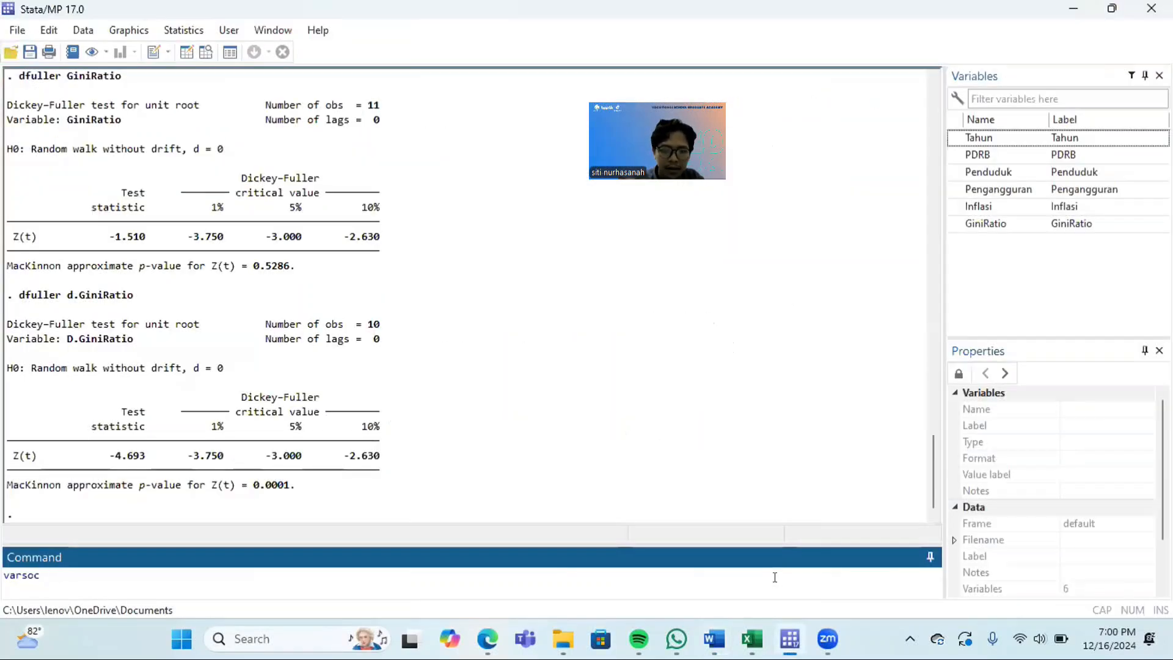
Step: Try listing the variables PRDB, Penduduk, Pengangguran and Inflasi in the varsoc command
key(Caps_Lock)
text(PRDB )
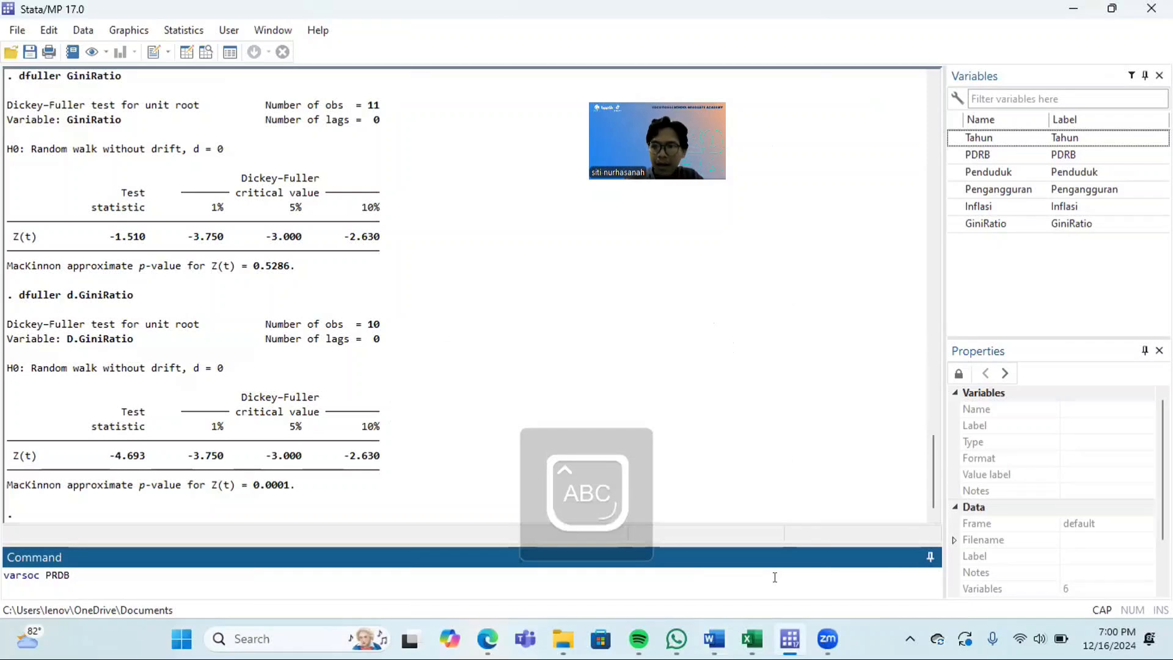
text(P)
key(Caps_Lock)
text(enduduk)
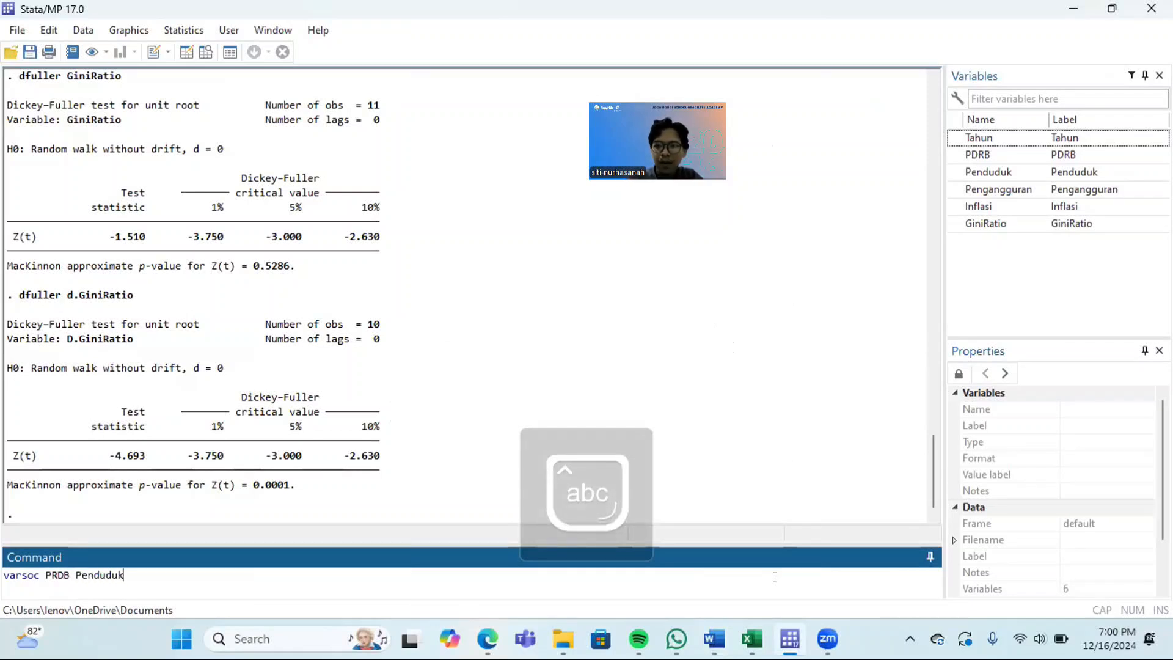
text( Penganggu)
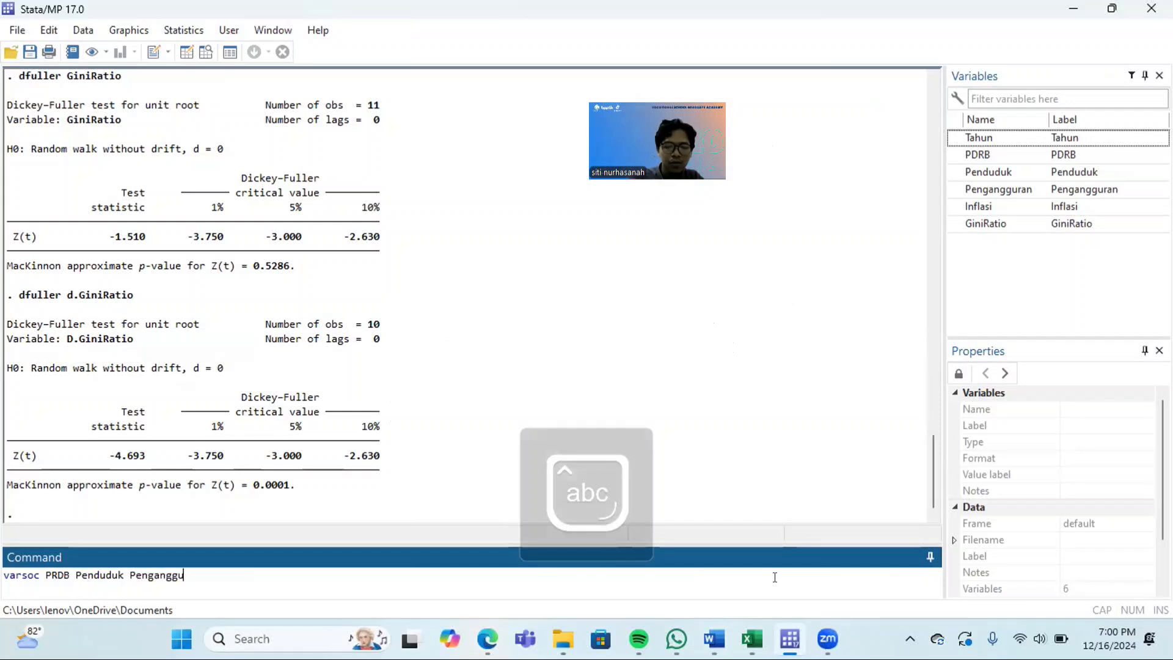
text(ran)
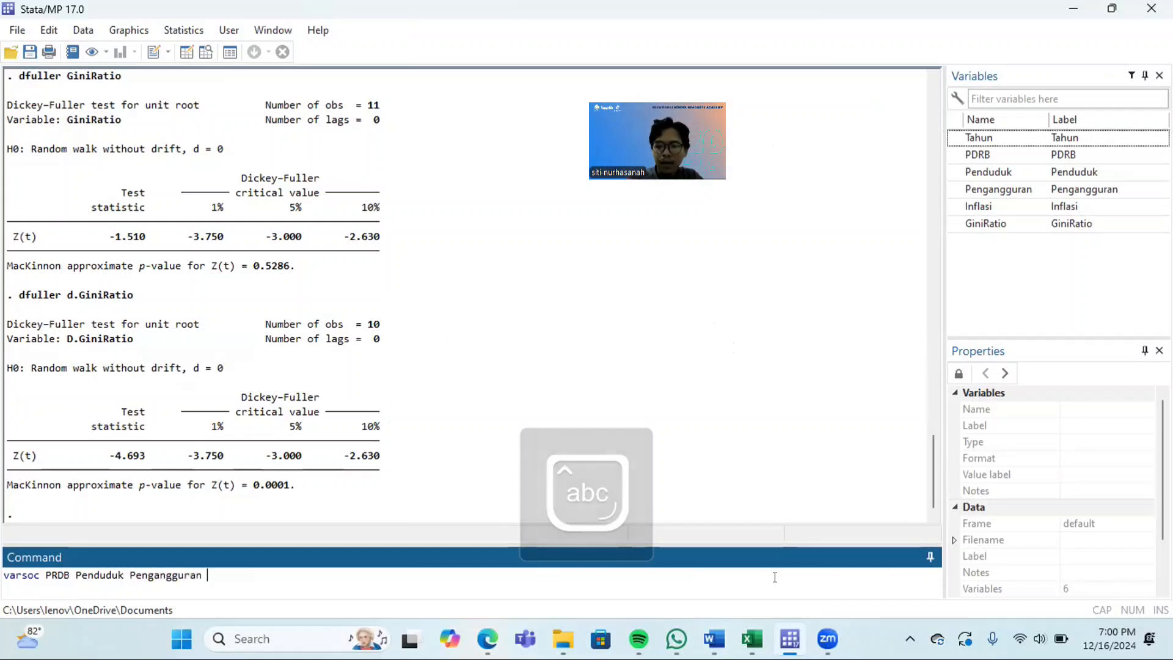
key(Caps_Lock)
text(I)
key(Caps_Lock)
text(nflasi)
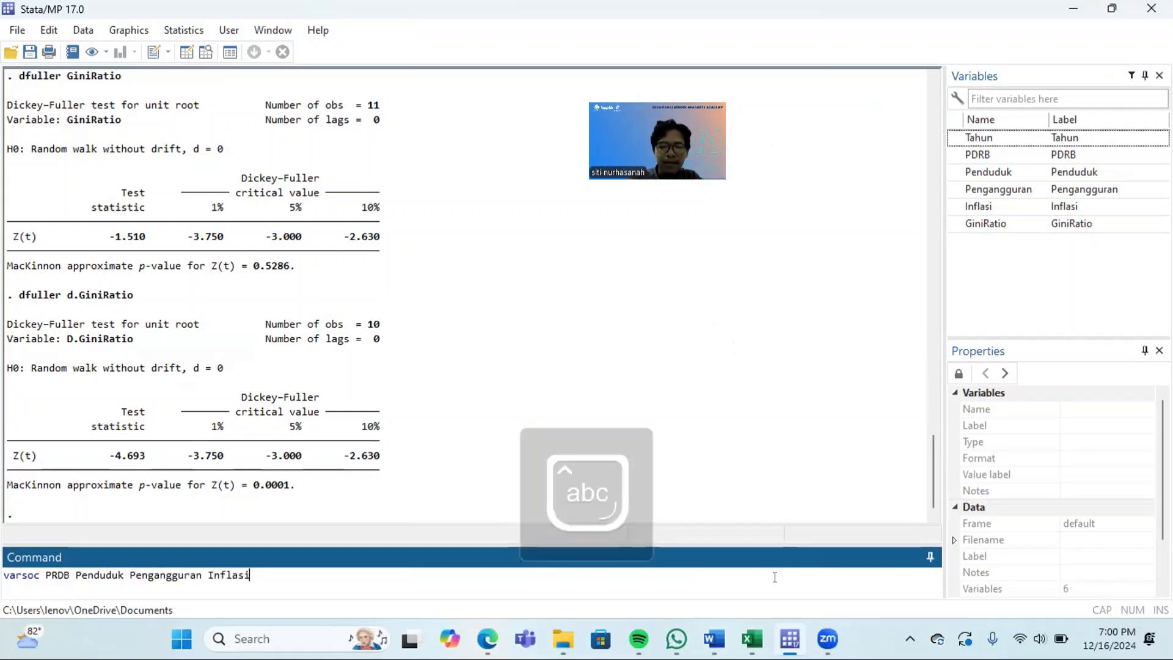
Step: Append GiniRatio and the option maxlag(2) to the varsoc command that lists PRDB first
key(Caps_Lock)
text(G)
key(Caps_Lock)
text(ini)
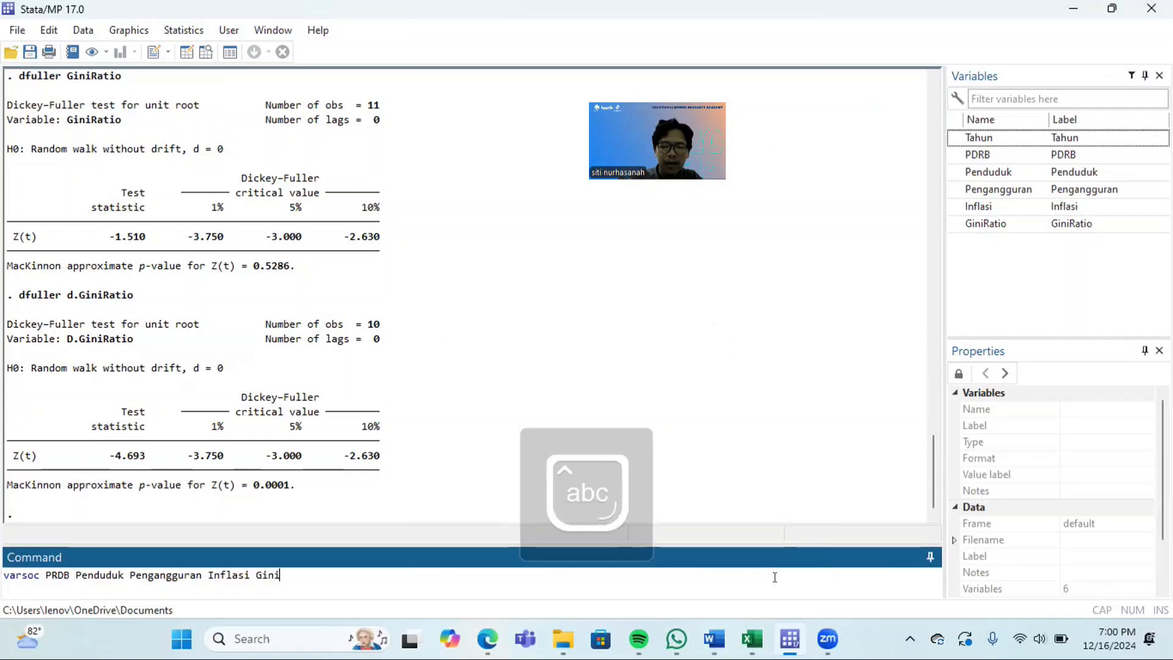
text(Ratu)
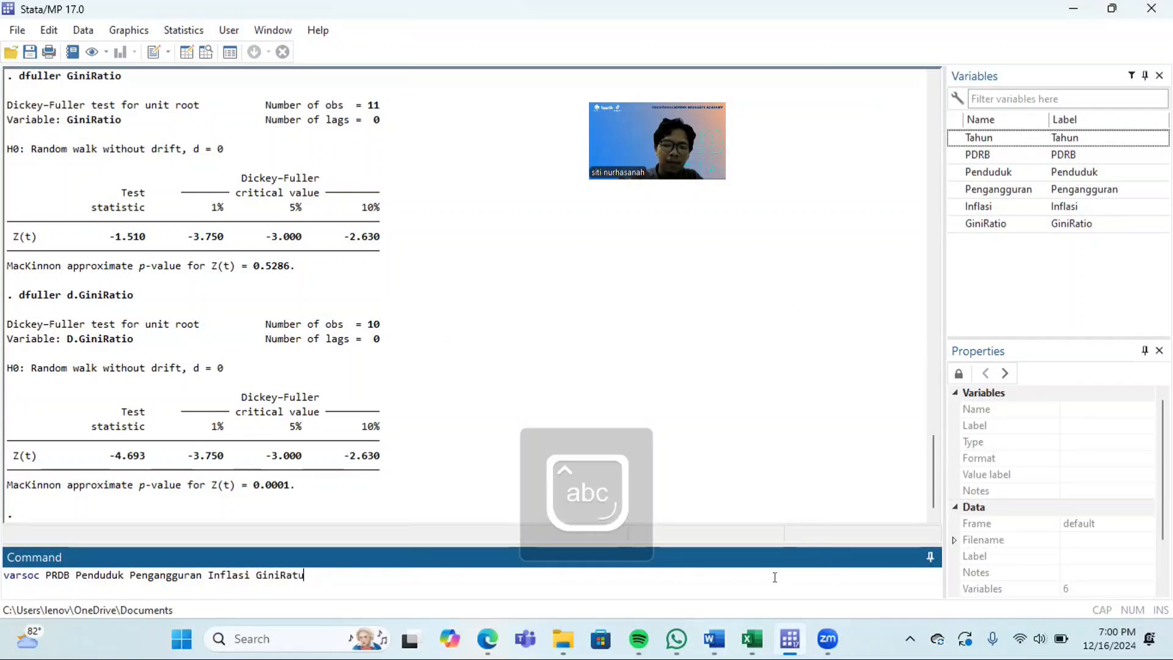
key(BackSpace)
text(io, maxlagh)
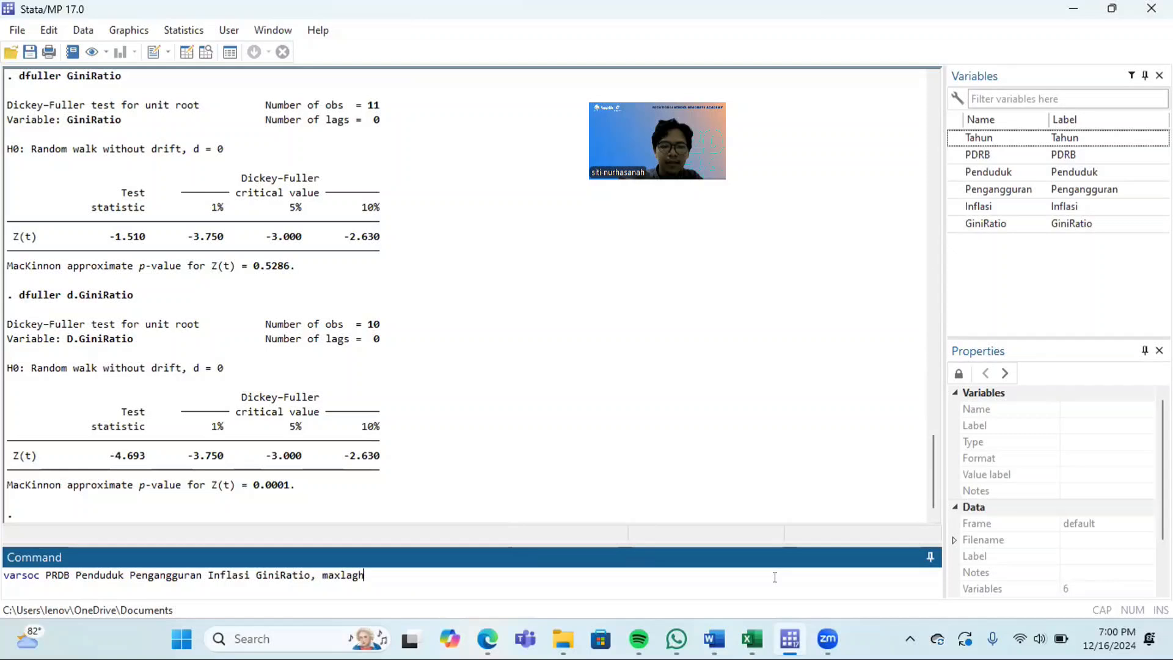
key(BackSpace)
text((2))
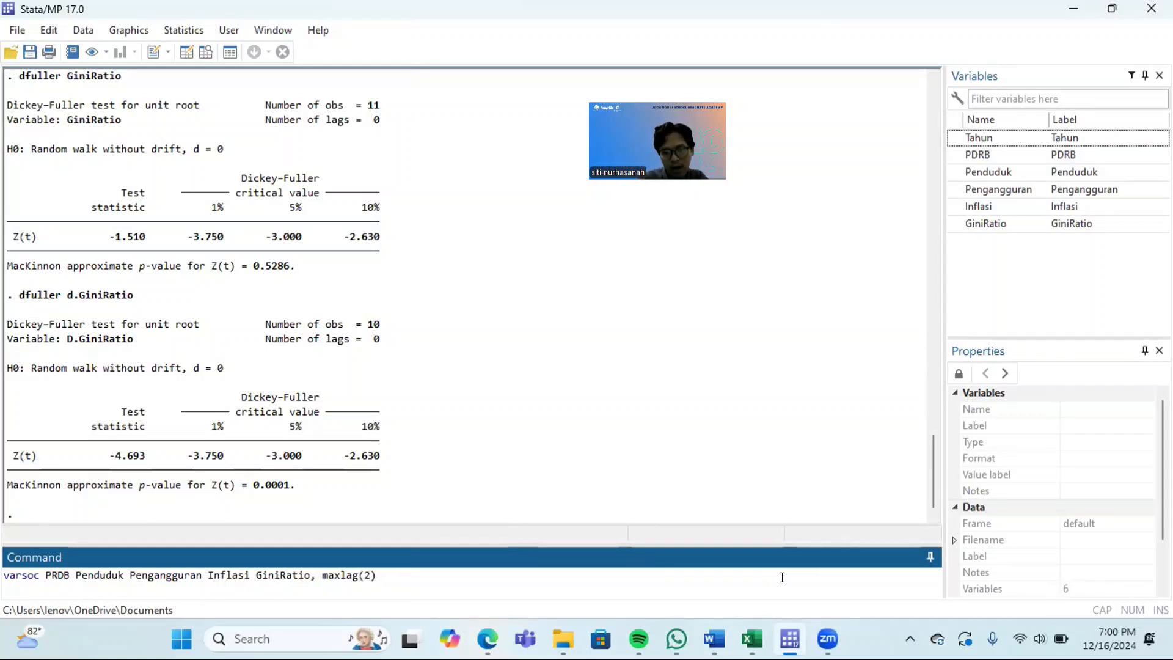
Step: Check the varsoc command against the Uji Lag Optimal section in Word, then return to Stata and try to run it
mouse_move(718, 621)
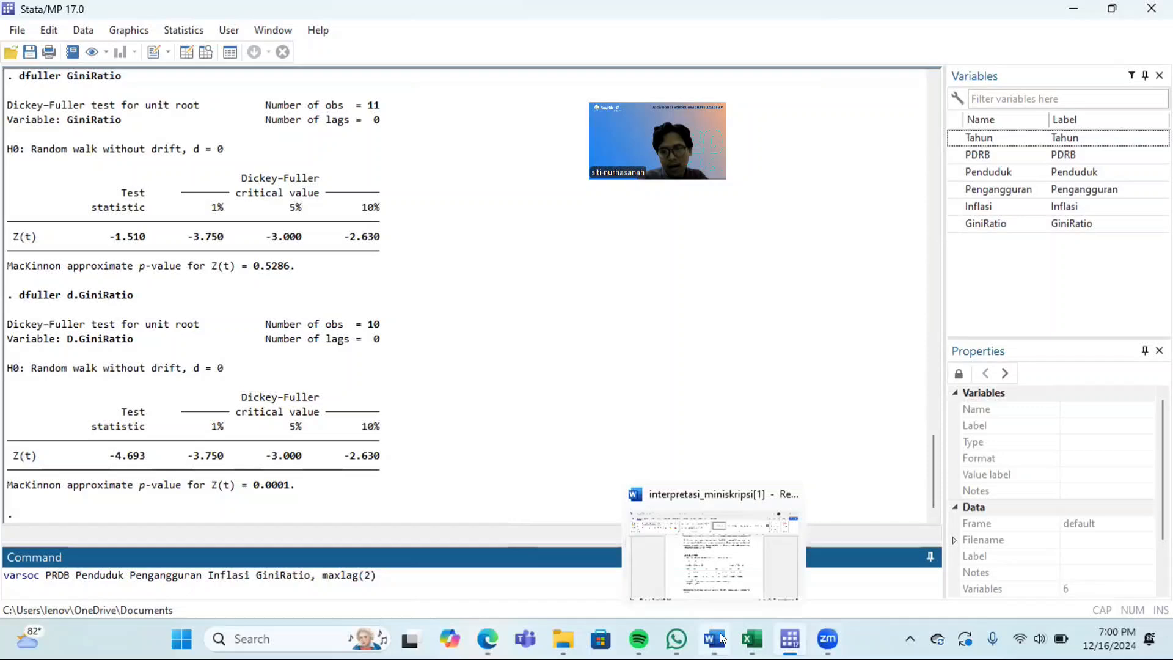
click(709, 560)
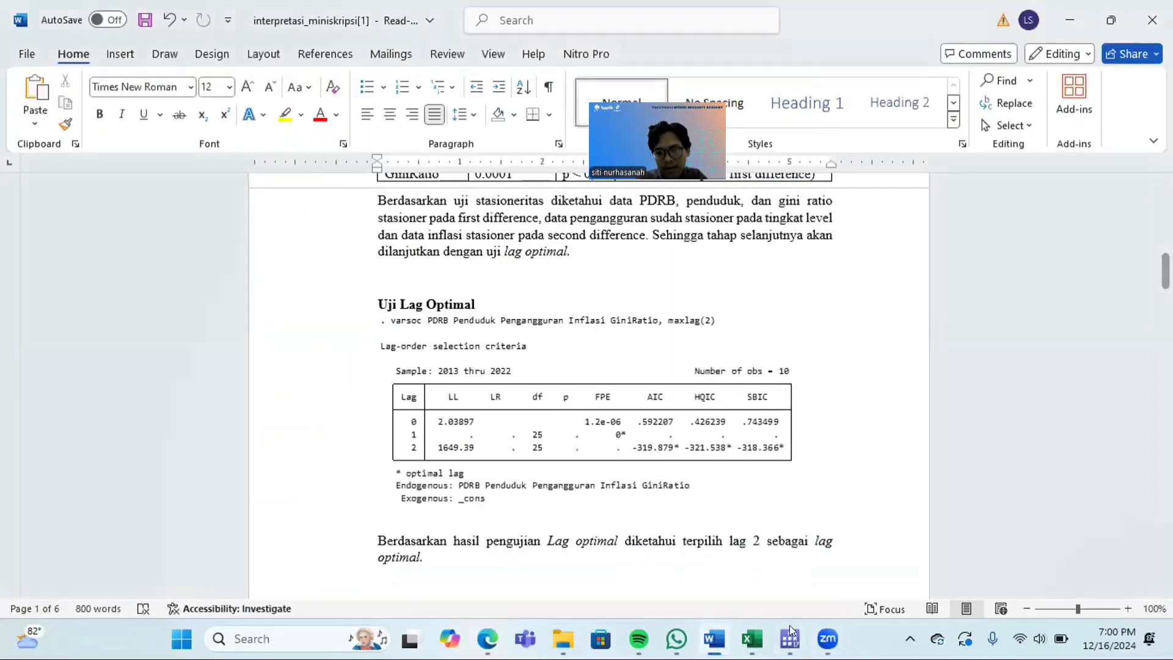
mouse_move(791, 634)
click(775, 569)
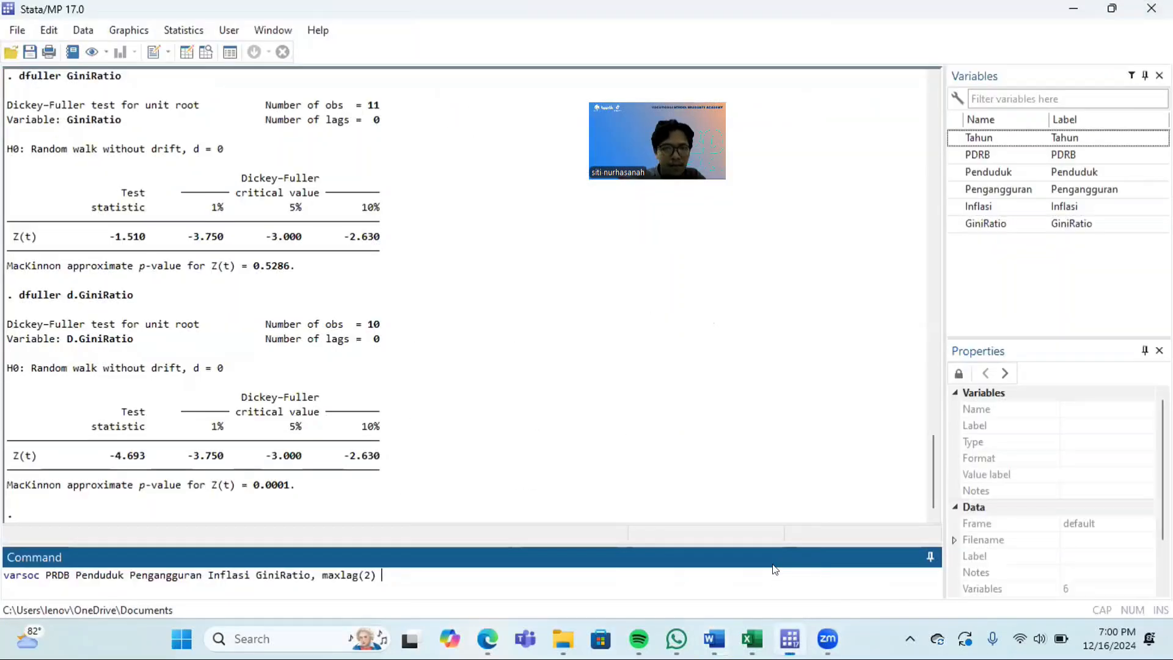
key(Return)
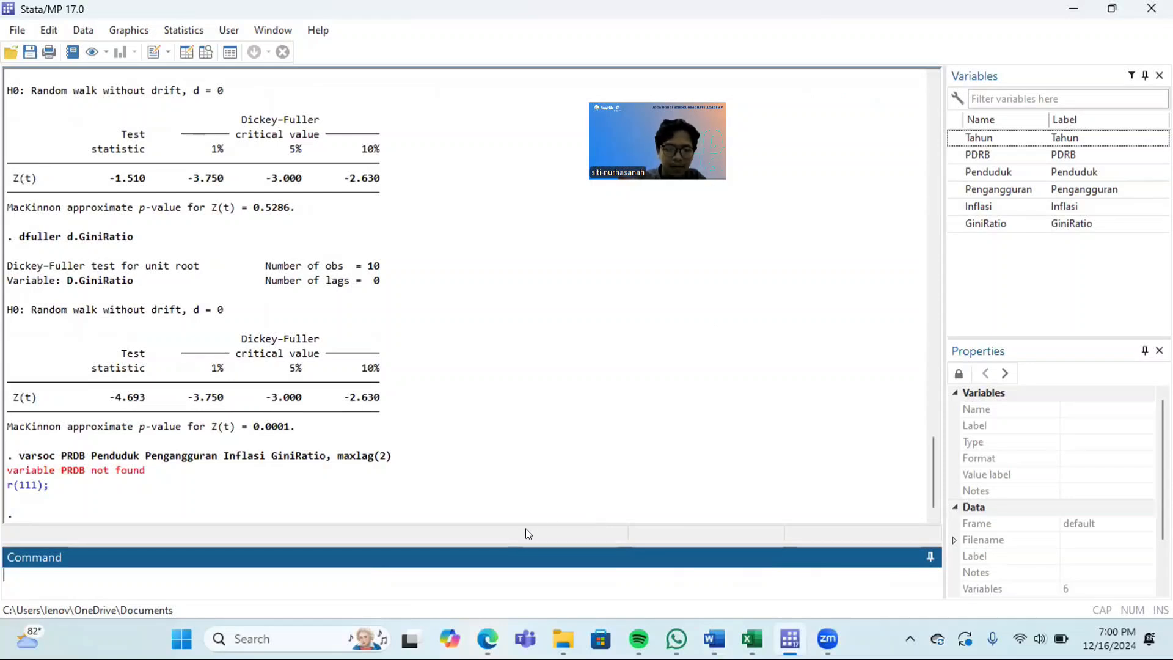
Step: Begin a new varsoc command with the correctly spelled variable PDRB followed by Penduduk
text(varsoc)
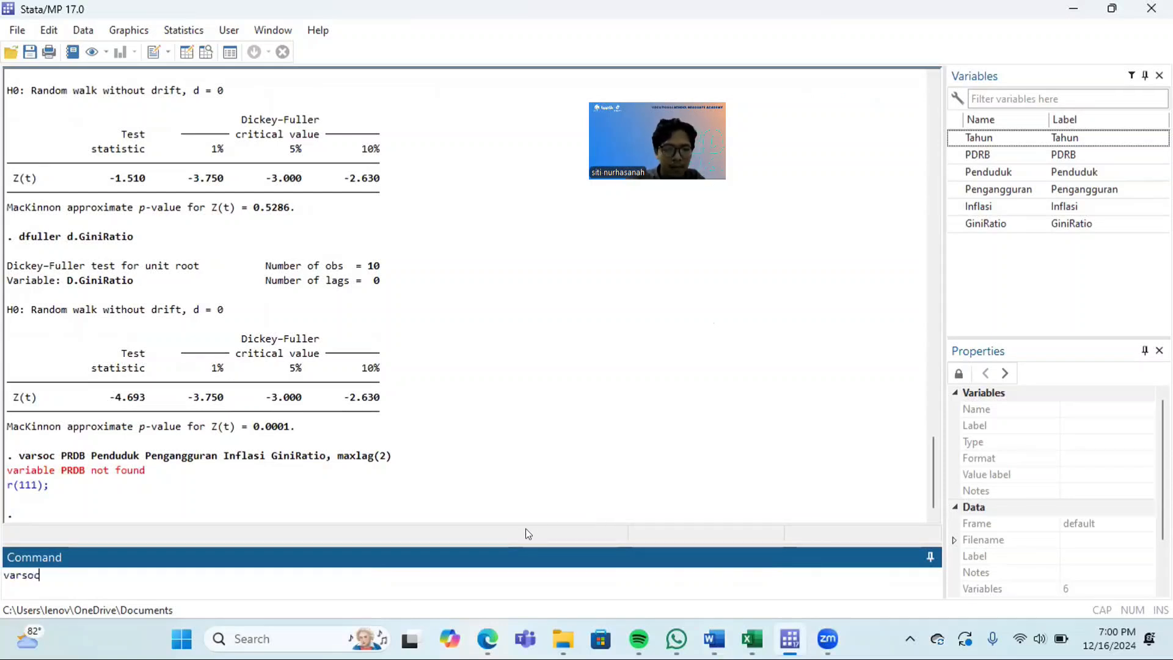
key(Caps_Lock)
text(PDRB)
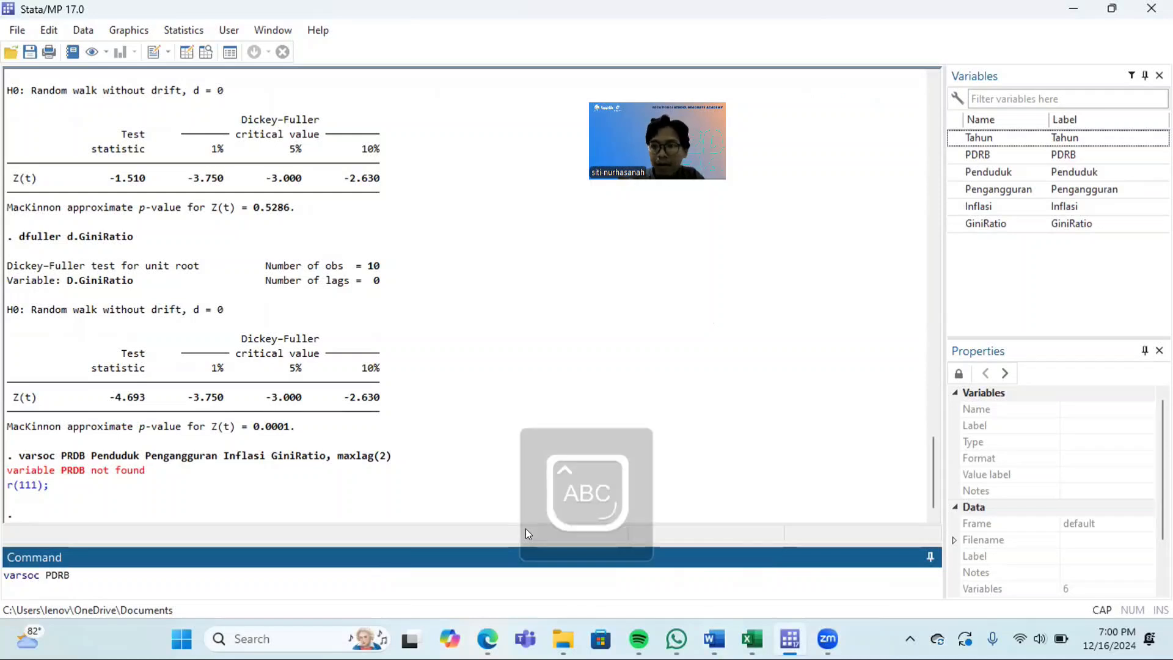
text( P)
key(Caps_Lock)
text(e)
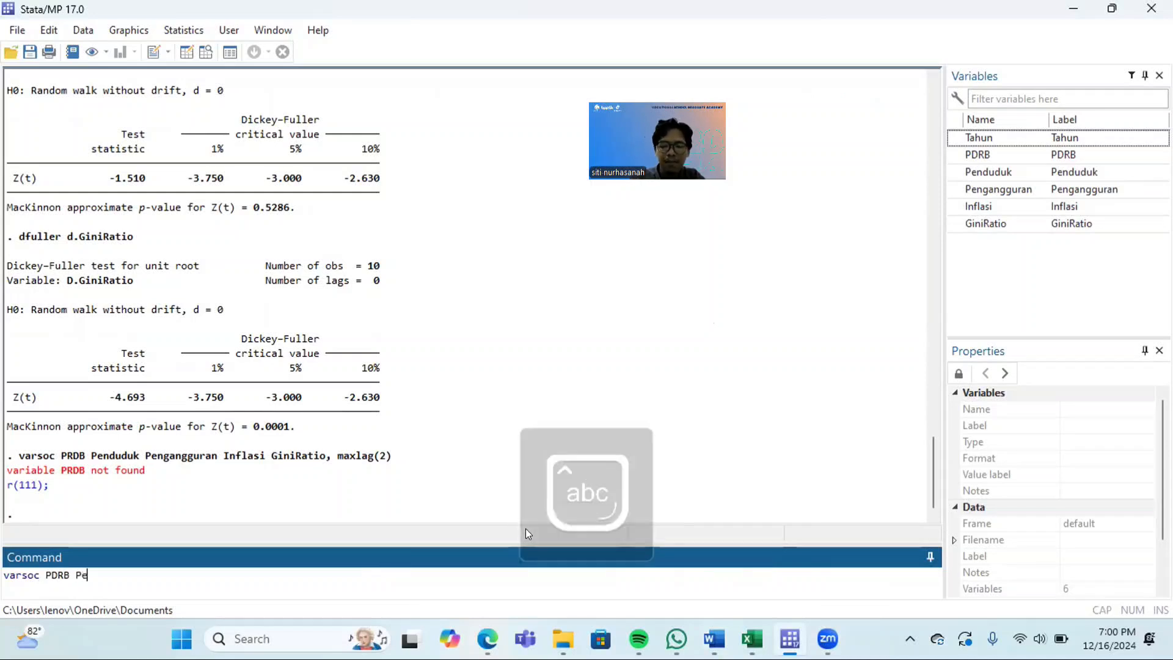
text(nduduk)
Step: Add the variable Pengangguran to the varsoc command, correcting its spelling
key(Caps_Lock)
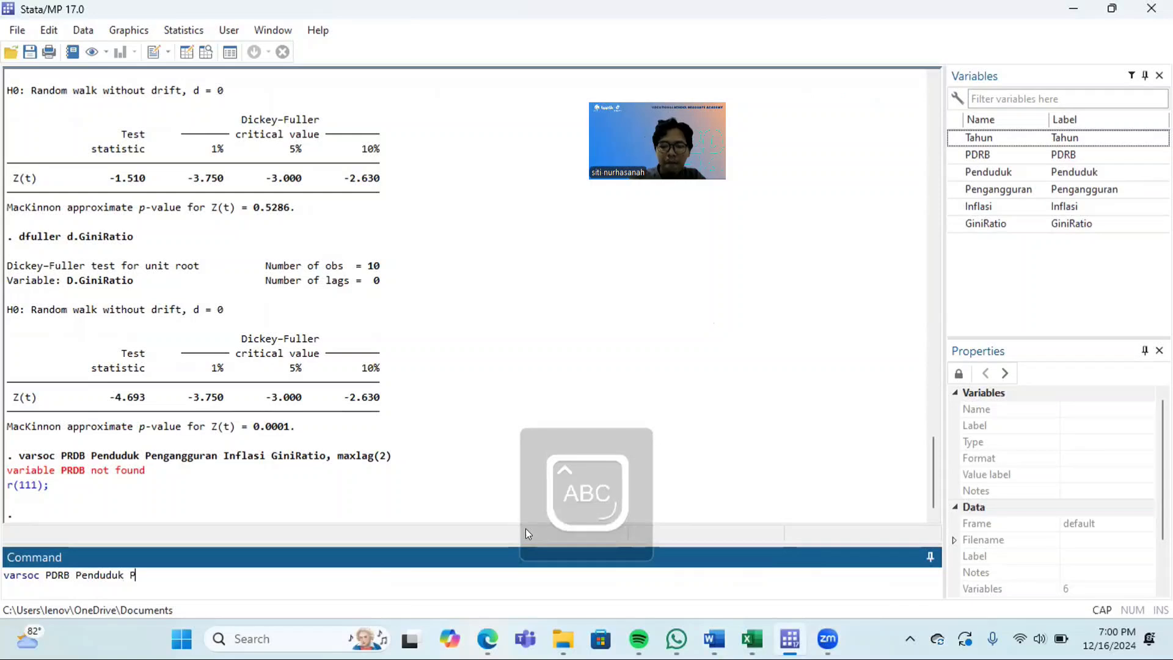
text(P)
key(Caps_Lock)
text(enganggiu)
text(ran)
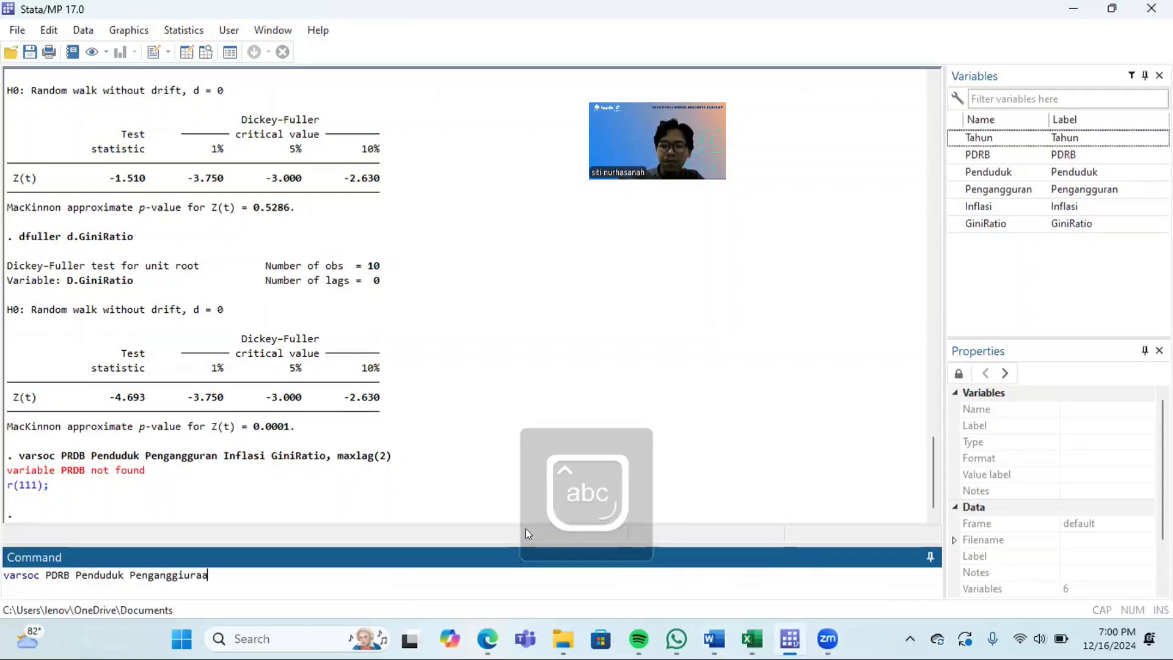
key(BackSpace)
key(BackSpace)
key(BackSpace)
key(BackSpace)
key(BackSpace)
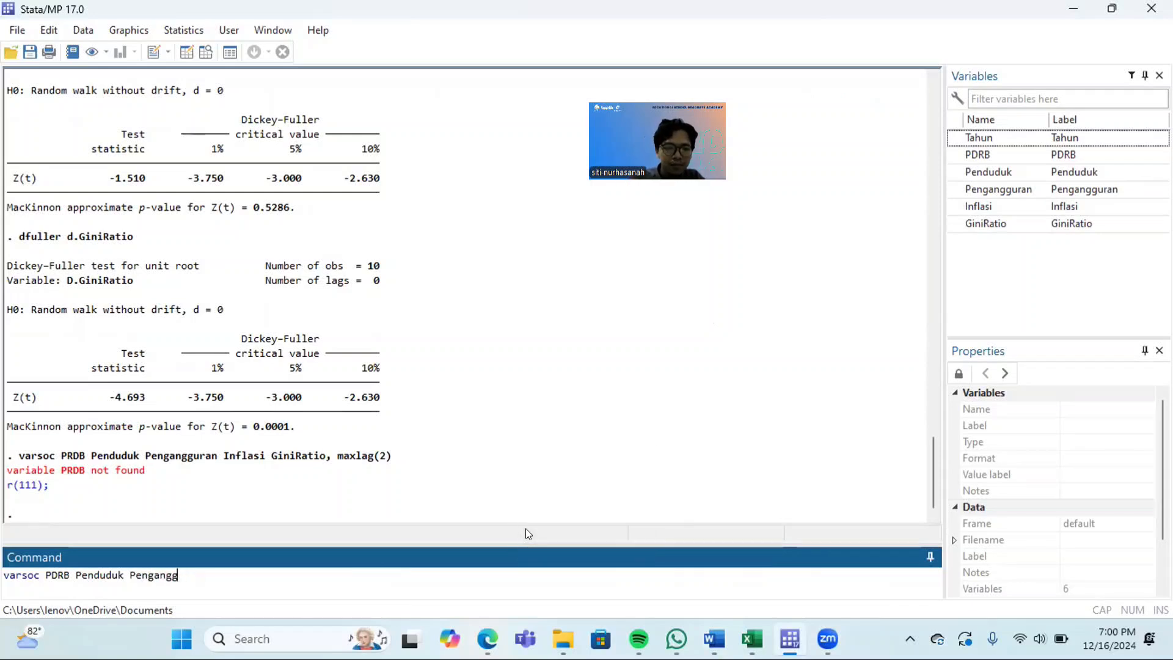
text(uran)
Step: Add the variables Inflasi and GiniRatio to the end of the varsoc variable list
key(Caps_Lock)
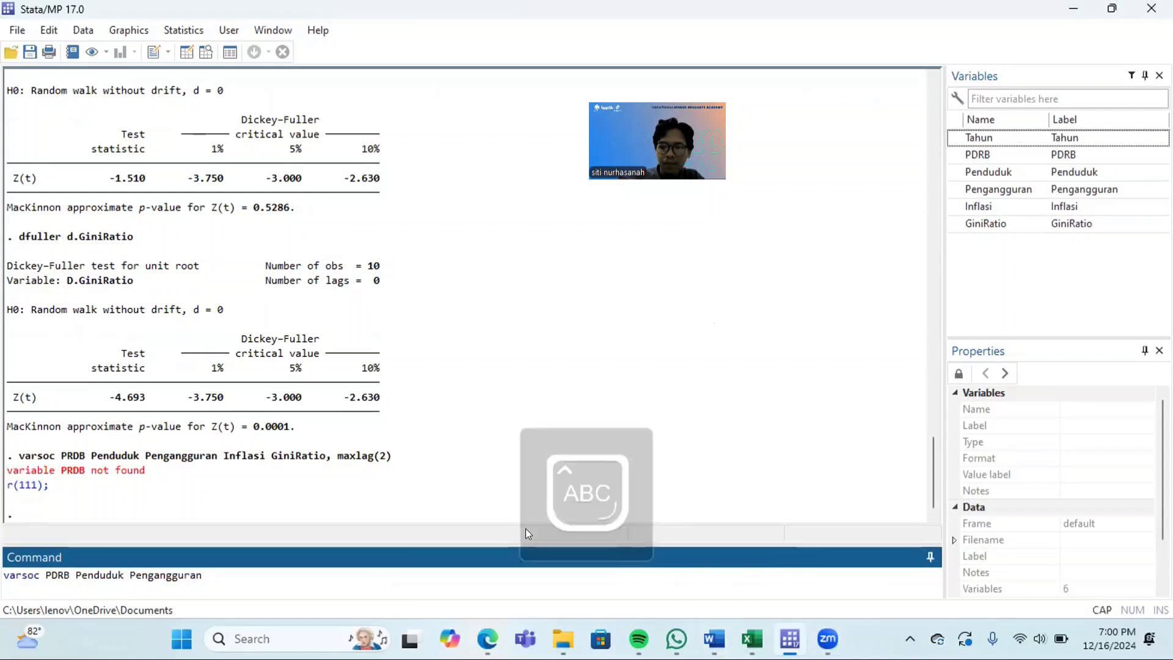
text(I)
key(Caps_Lock)
text(nflasi)
key(Caps_Lock)
text(G)
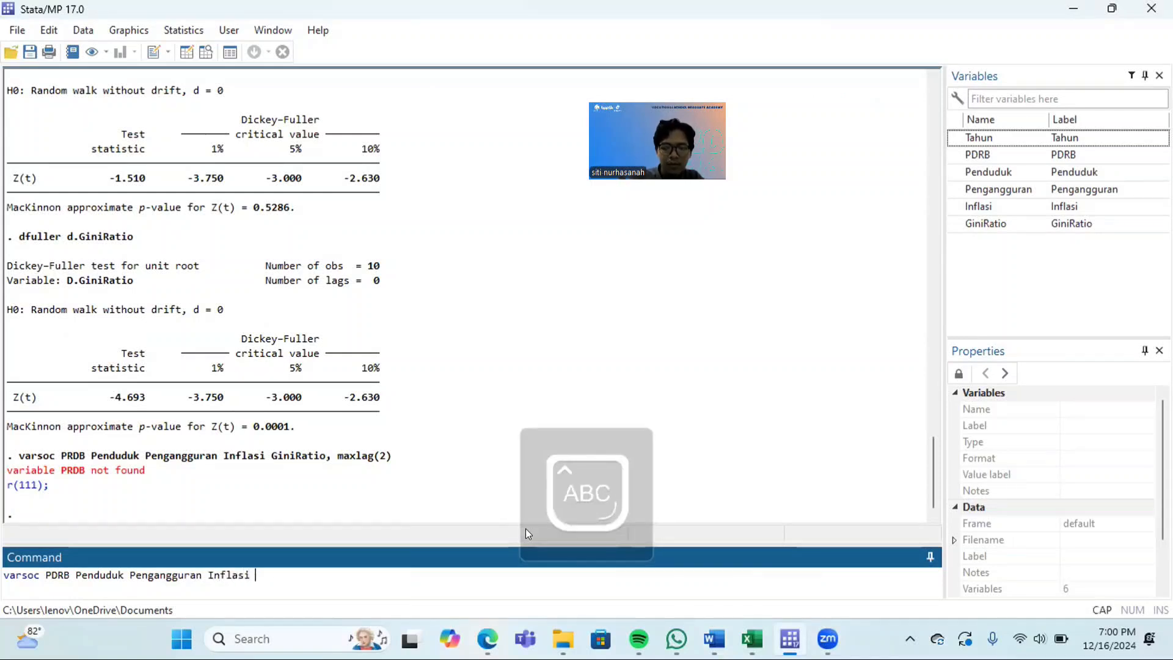
key(Caps_Lock)
text(ini)
key(Caps_Lock)
text(R)
key(Caps_Lock)
text(atio)
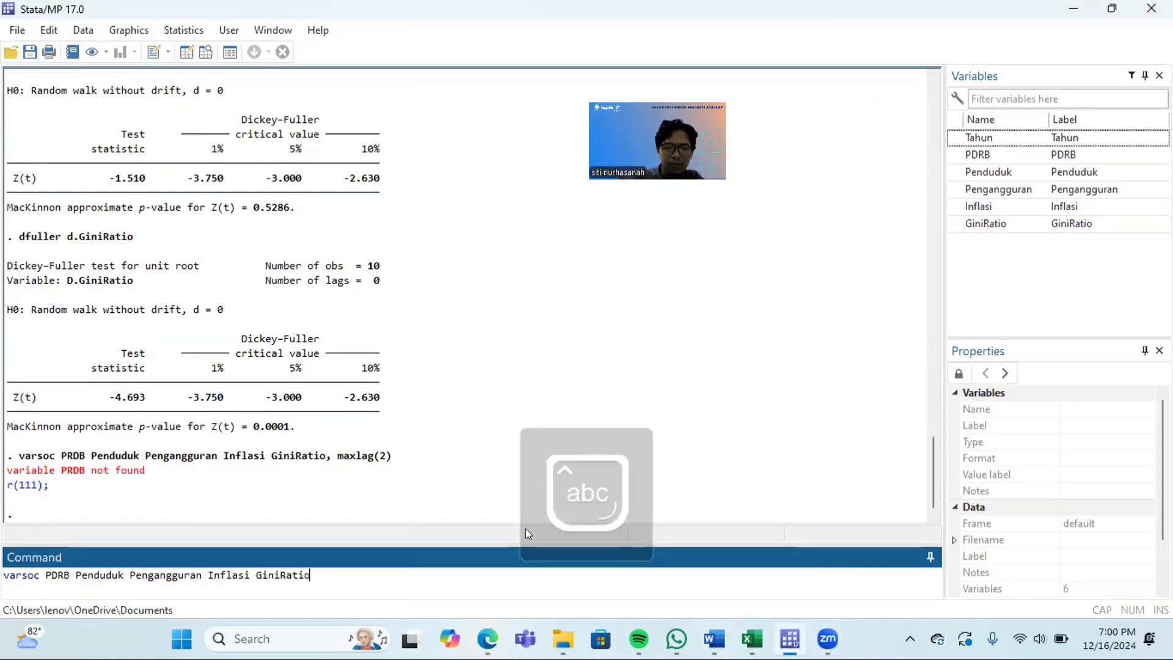
Step: Set the maximum lag to 2 with maxlag(2) and run the varsoc command
text(, maxlag)
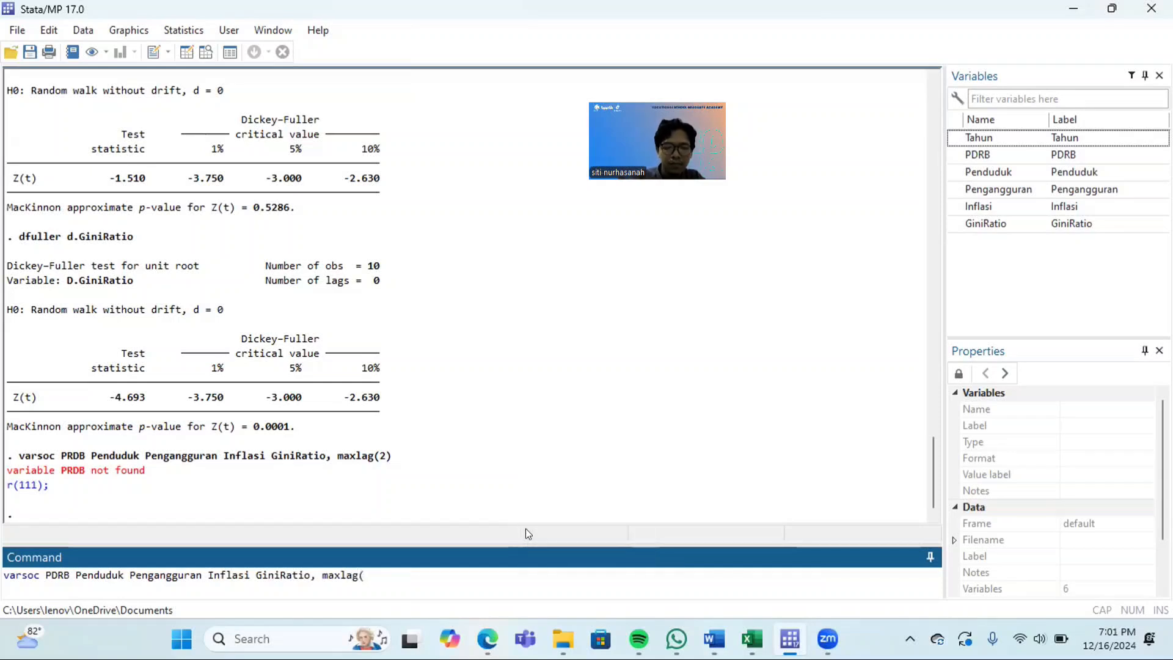
text((2))
key(Return)
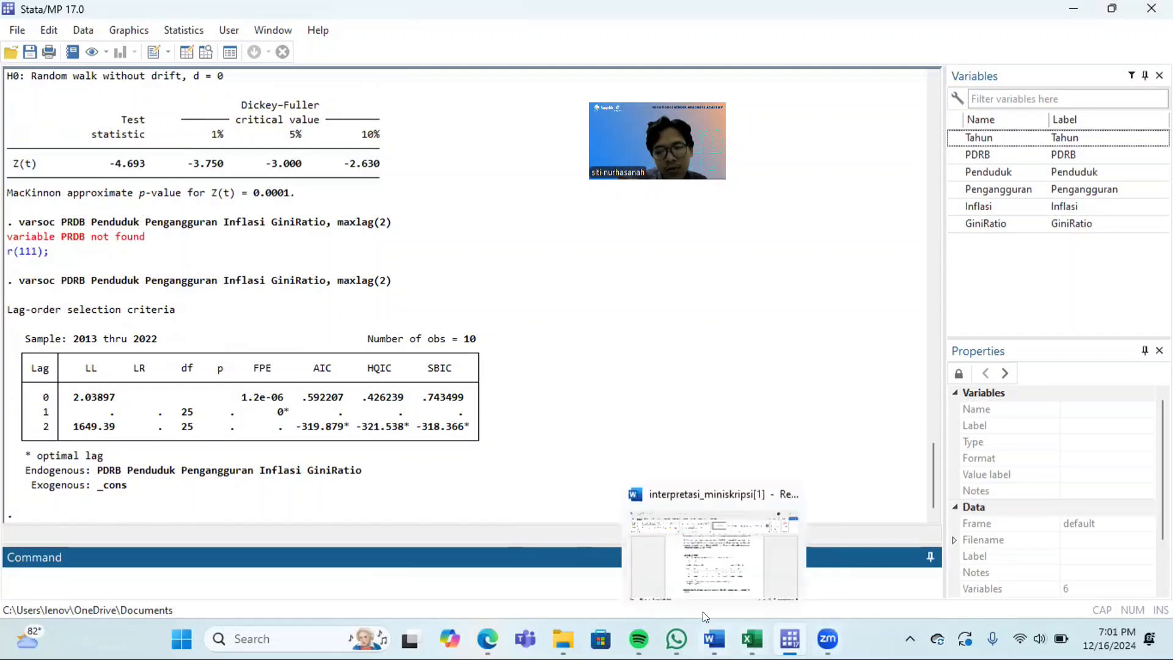
Step: Switch to the Word document, read the lag result and the Uji Stabilitas section with varstable, then return to Stata
mouse_move(709, 628)
click(694, 569)
scroll(695, 559, down, 3)
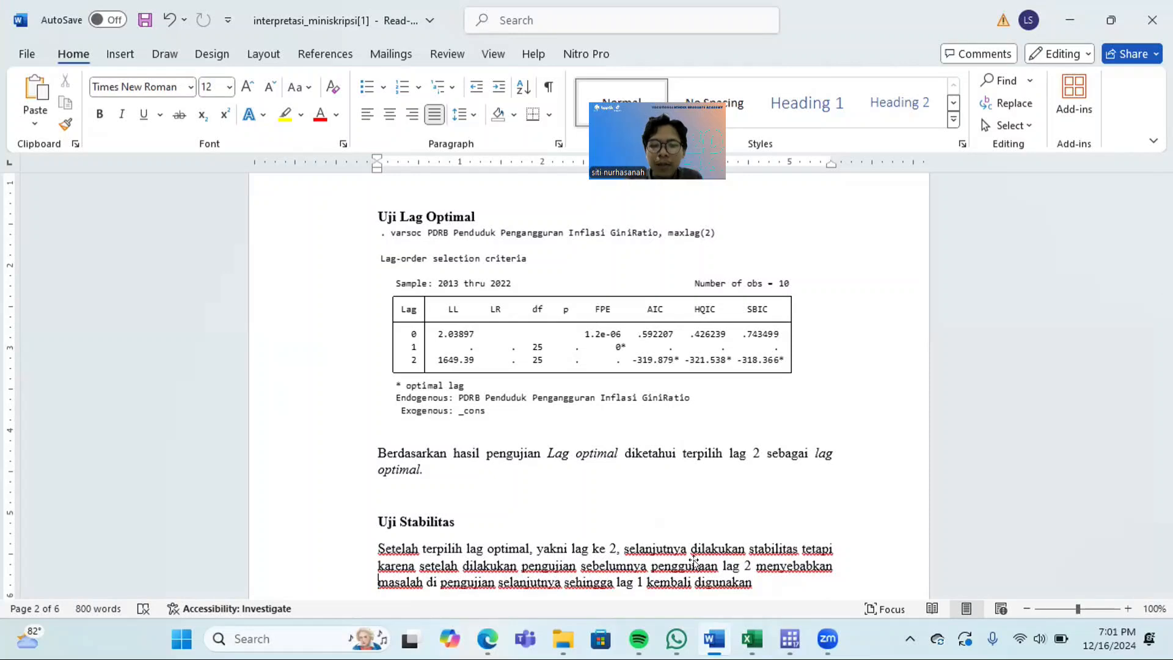
scroll(694, 560, down, 5)
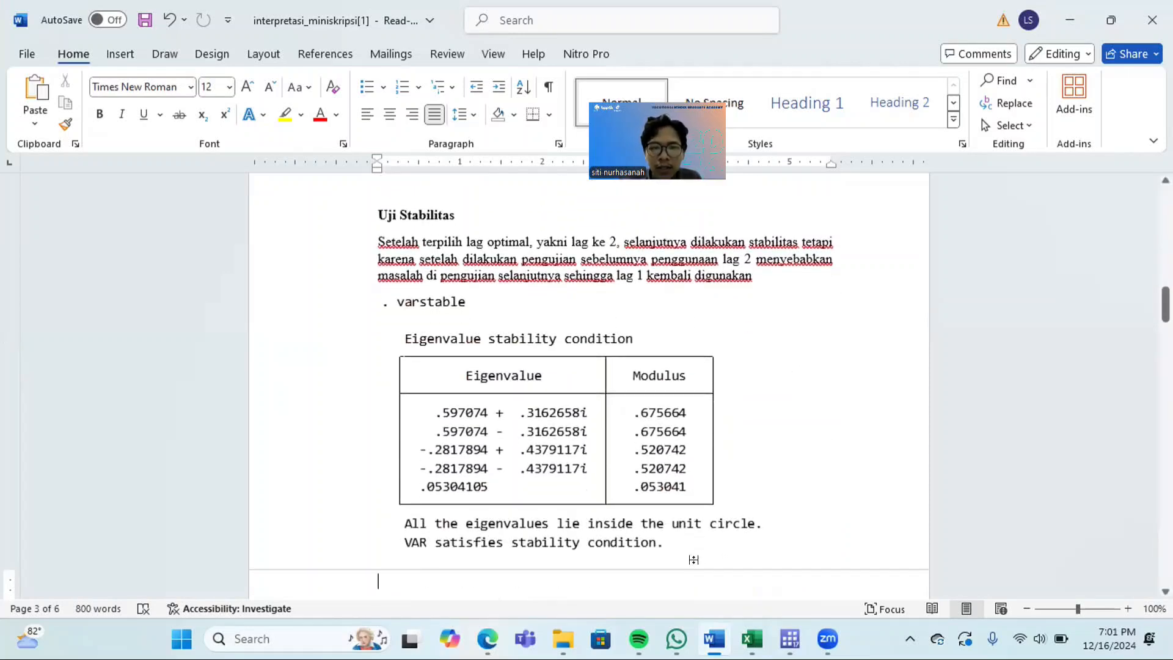
mouse_move(789, 639)
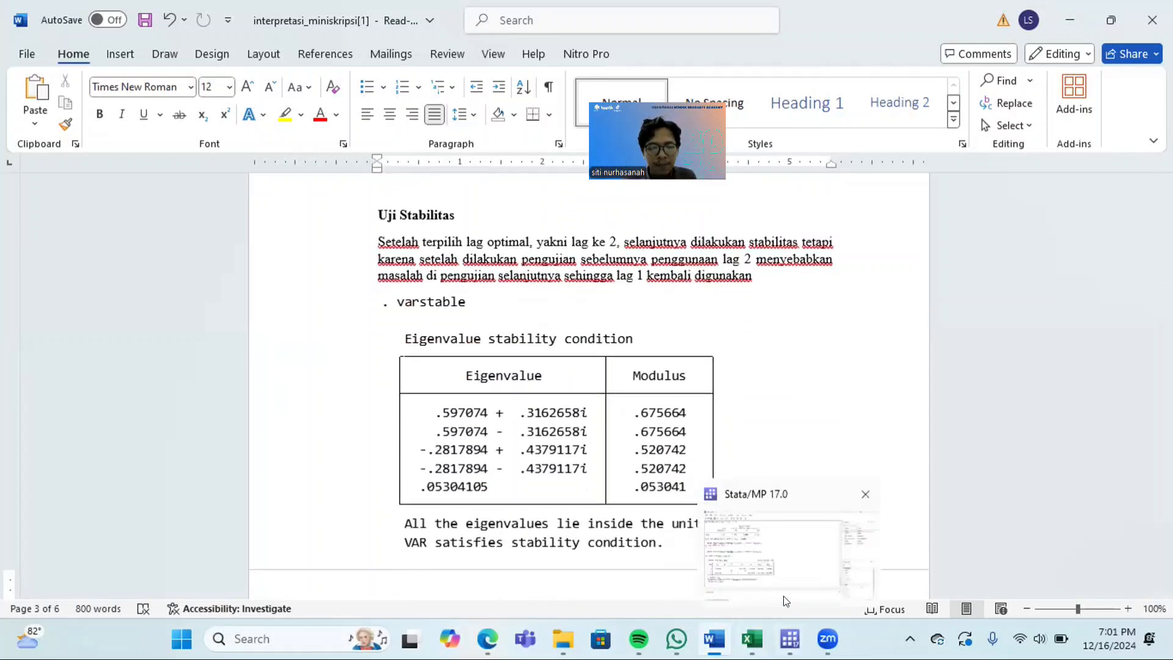
click(784, 594)
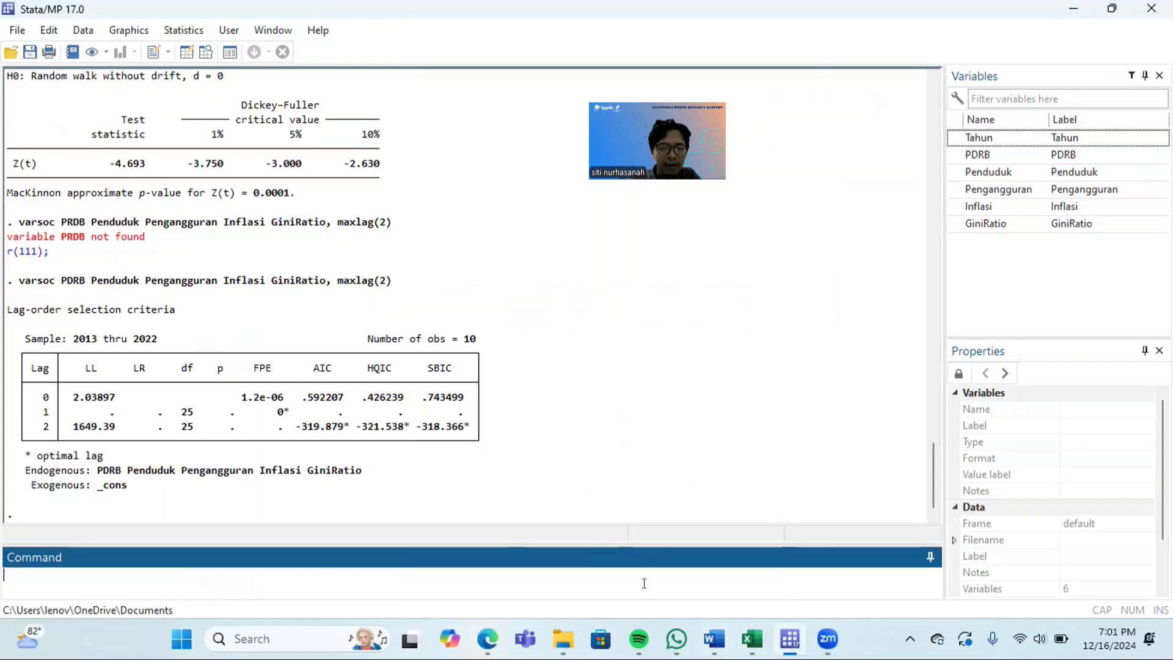
Step: Start a var command in Stata, recheck the Uji Stabilitas section in Word, and return to Stata
text(va)
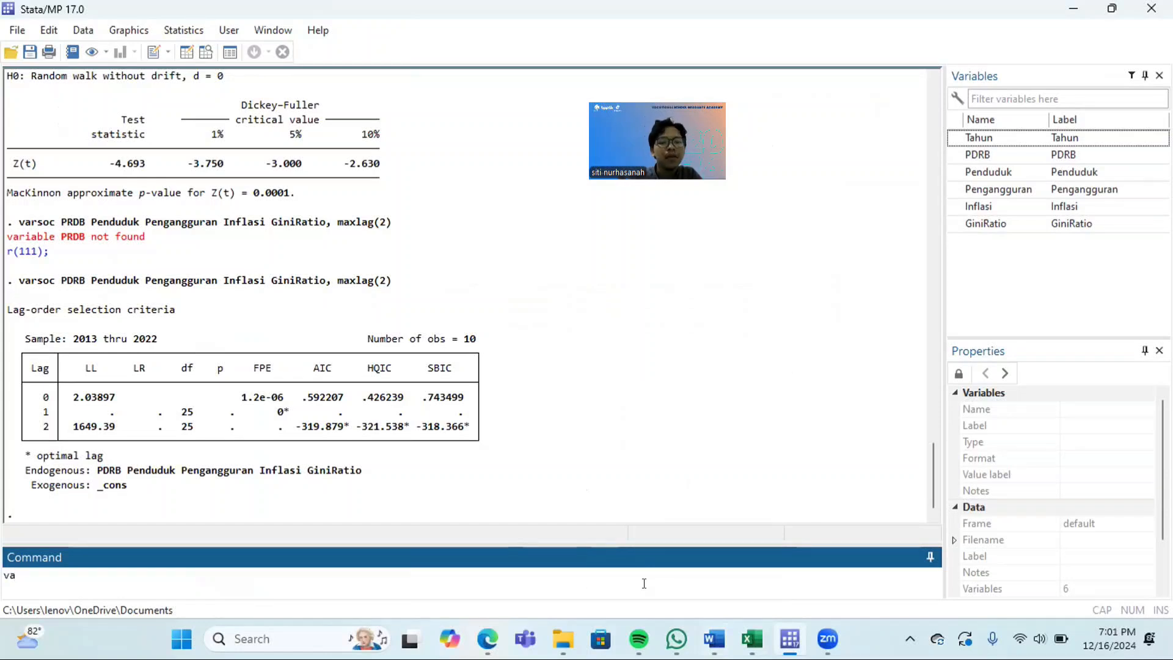
mouse_move(708, 637)
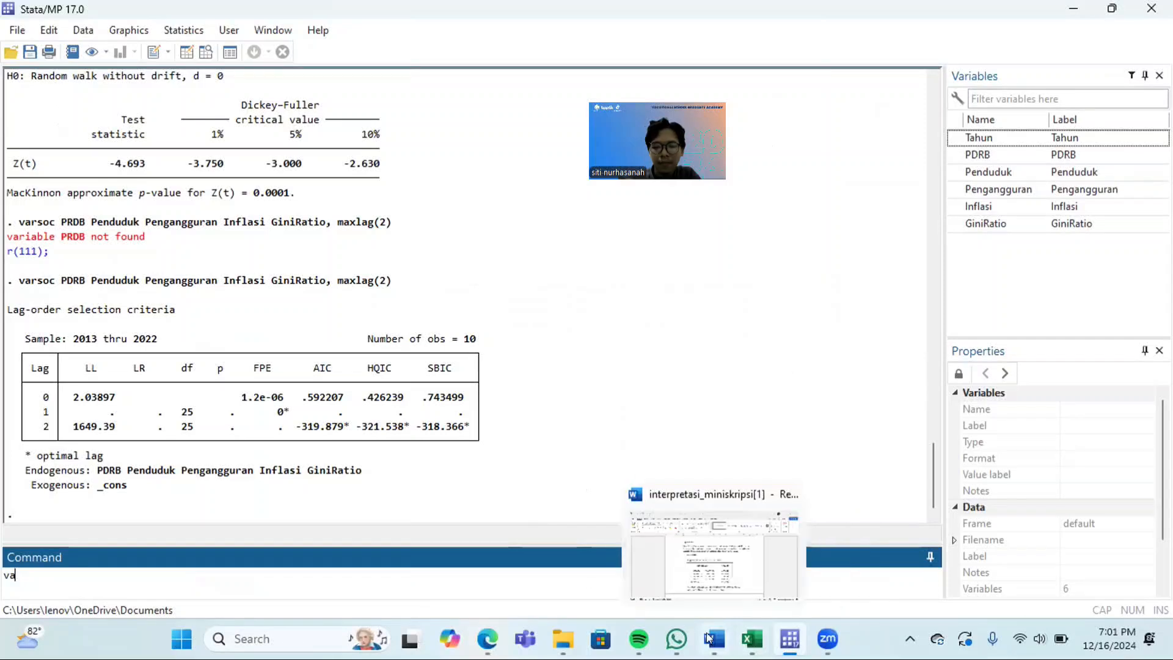
click(707, 556)
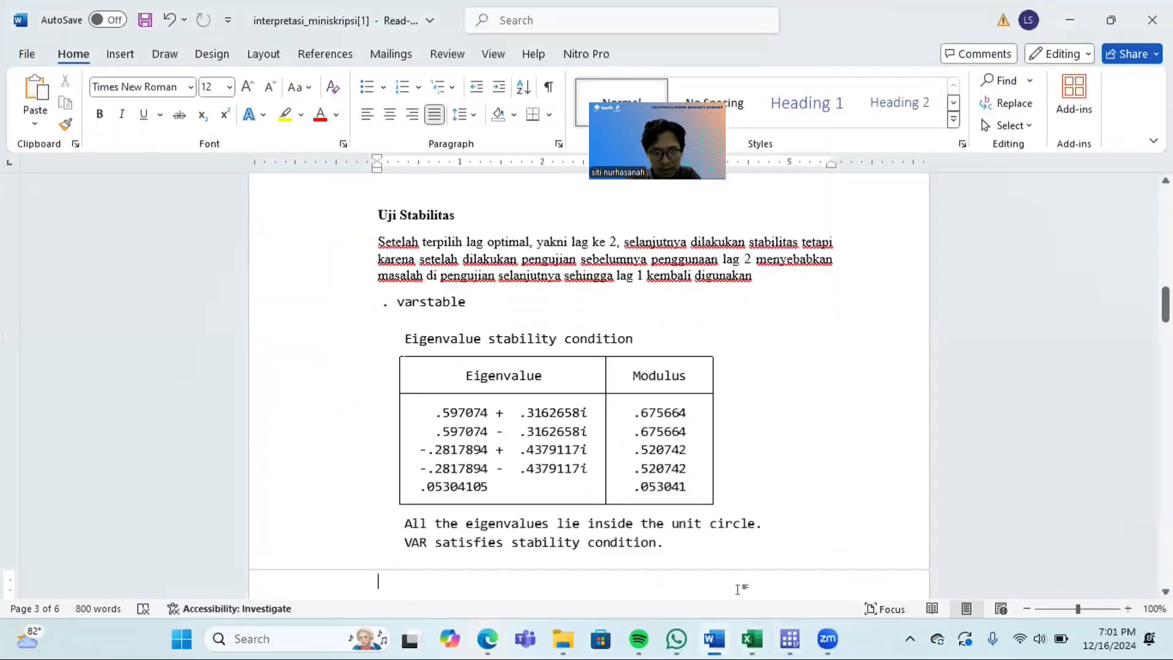
mouse_move(788, 635)
click(769, 589)
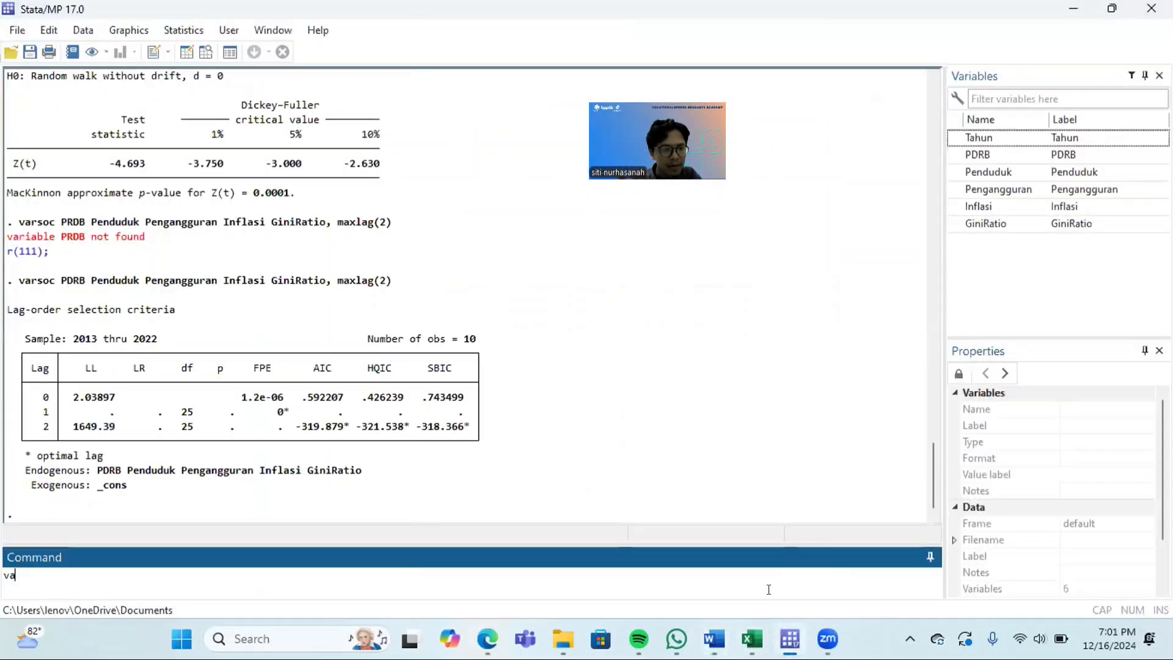
Step: Write a var command listing the variables PDRB, Penduduk, Pengangguran and Inflasi
text(var)
key(Caps_Lock)
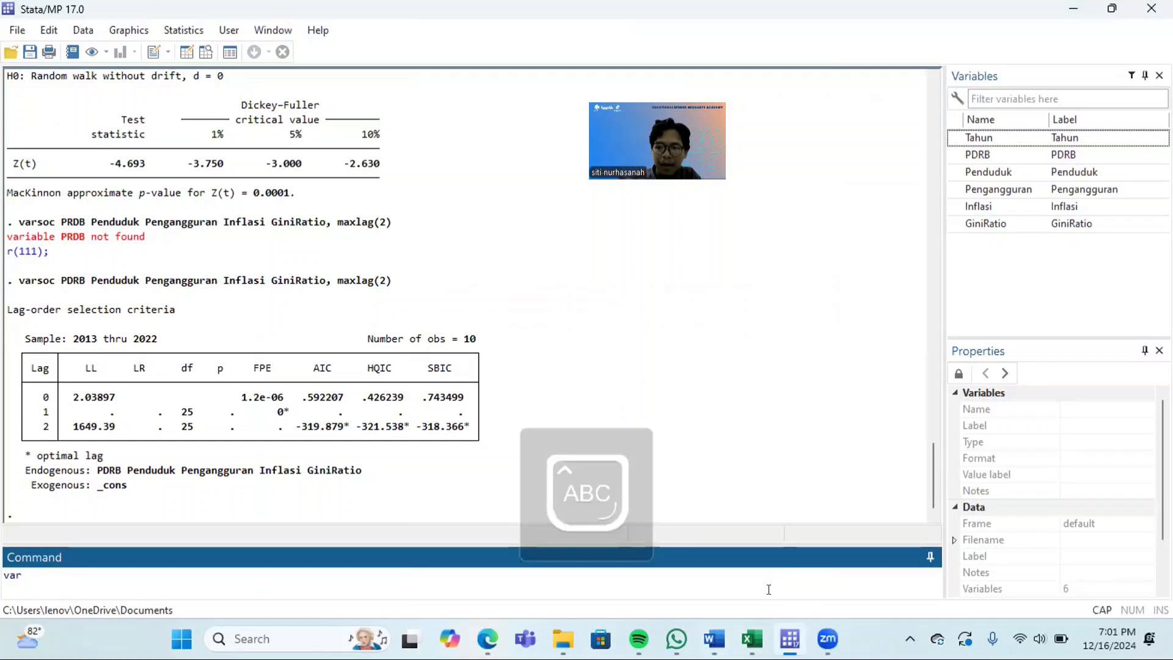
text(PDRB )
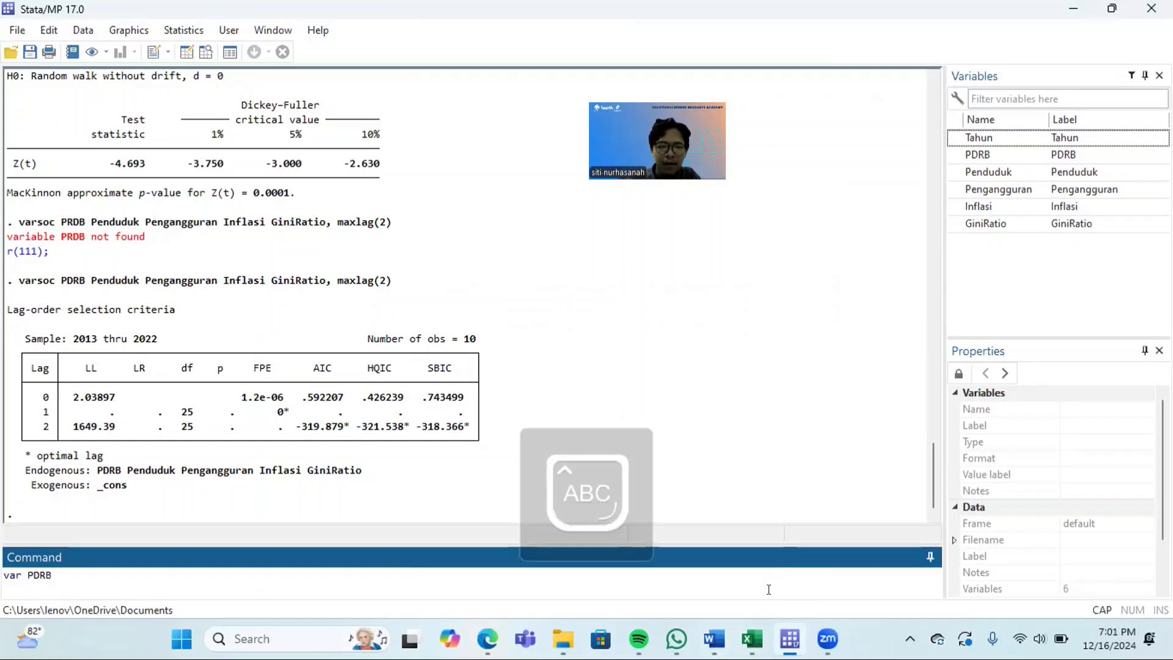
text(P)
key(Caps_Lock)
text(enduduk)
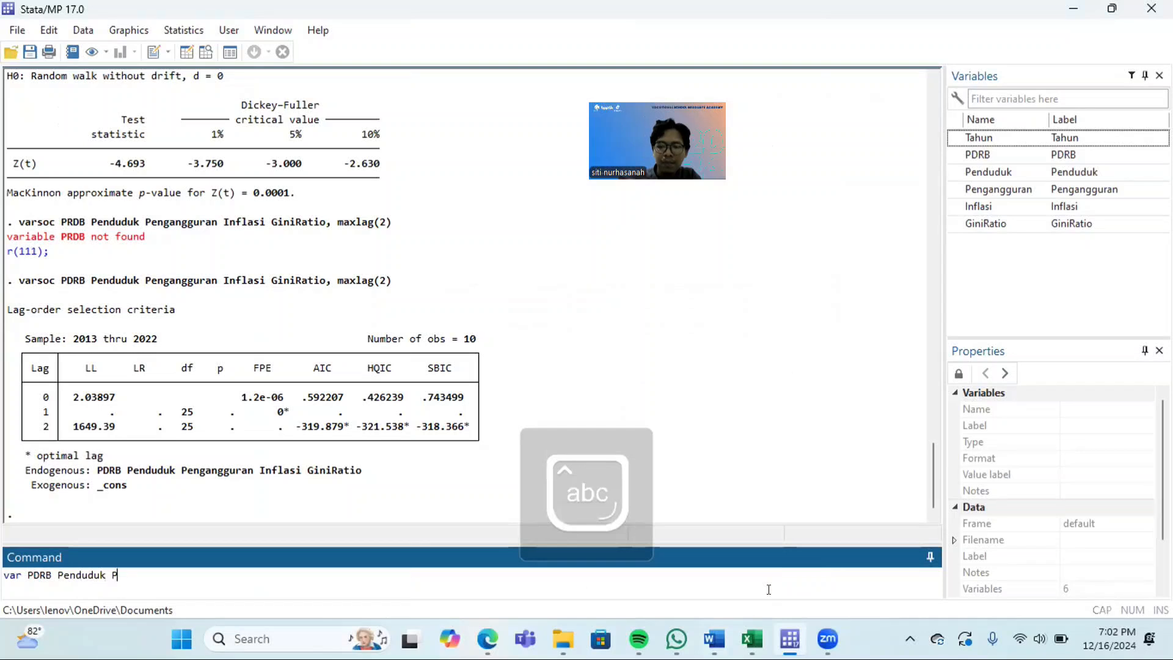
text( Pengangguran Inflasi)
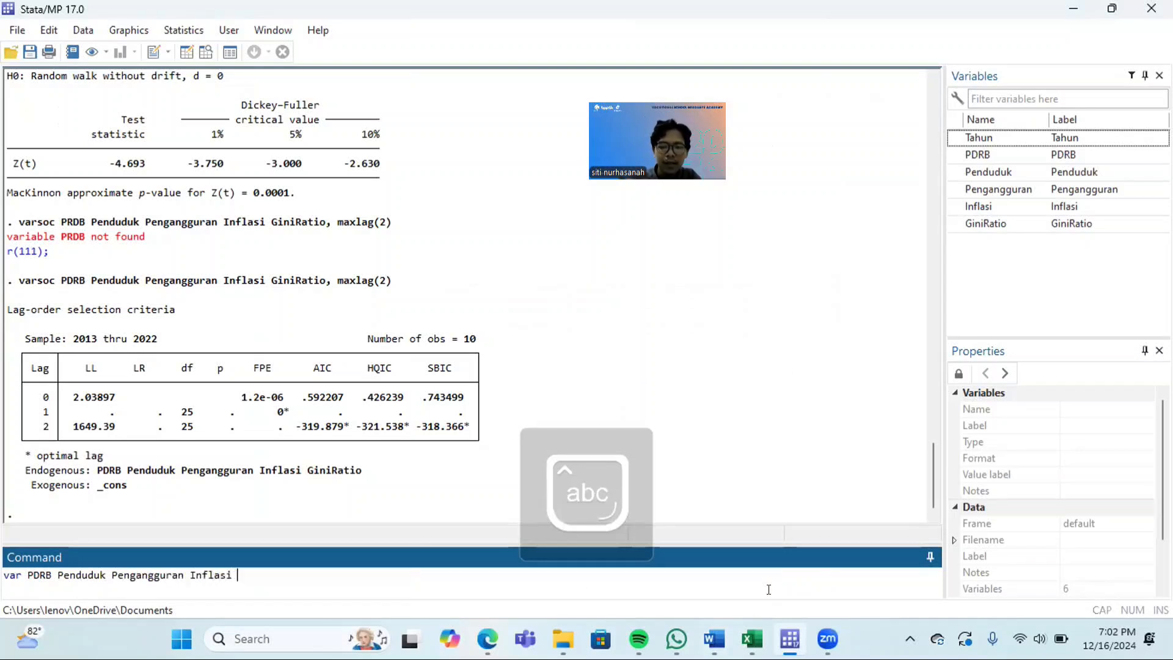
Step: Complete the var command with the variable GiniRatio and the option lag(1), and run it
key(Caps_Lock)
text(G)
key(Caps_Lock)
text(ini)
key(Caps_Lock)
text(R)
key(Caps_Lock)
text(a)
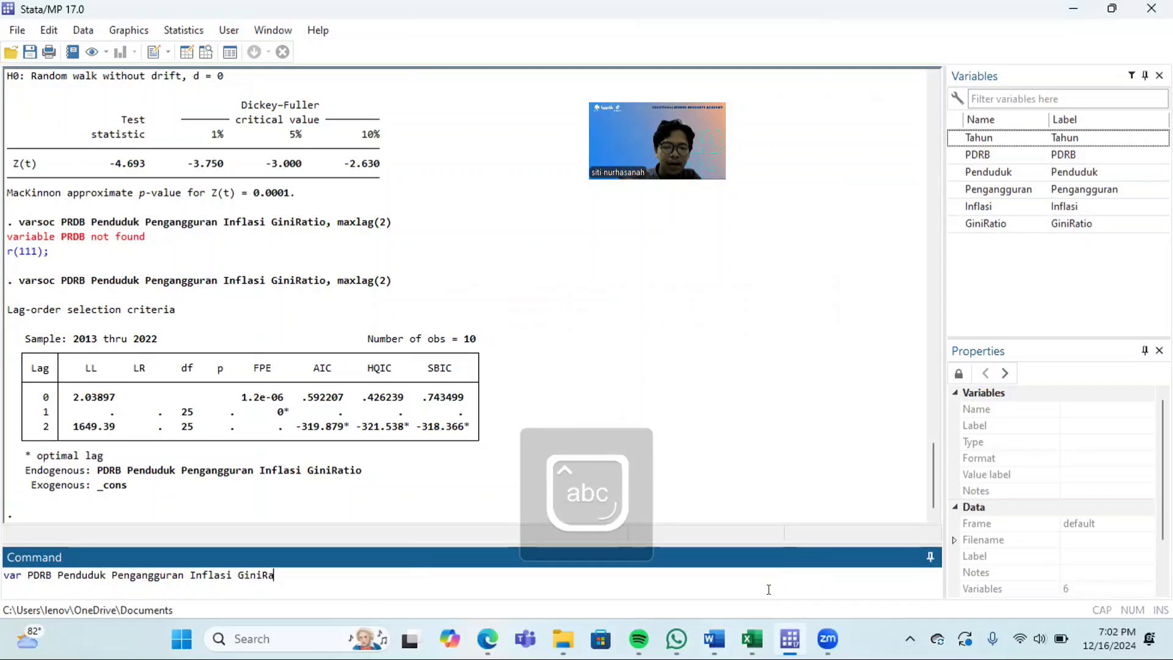
text(tio, lag)
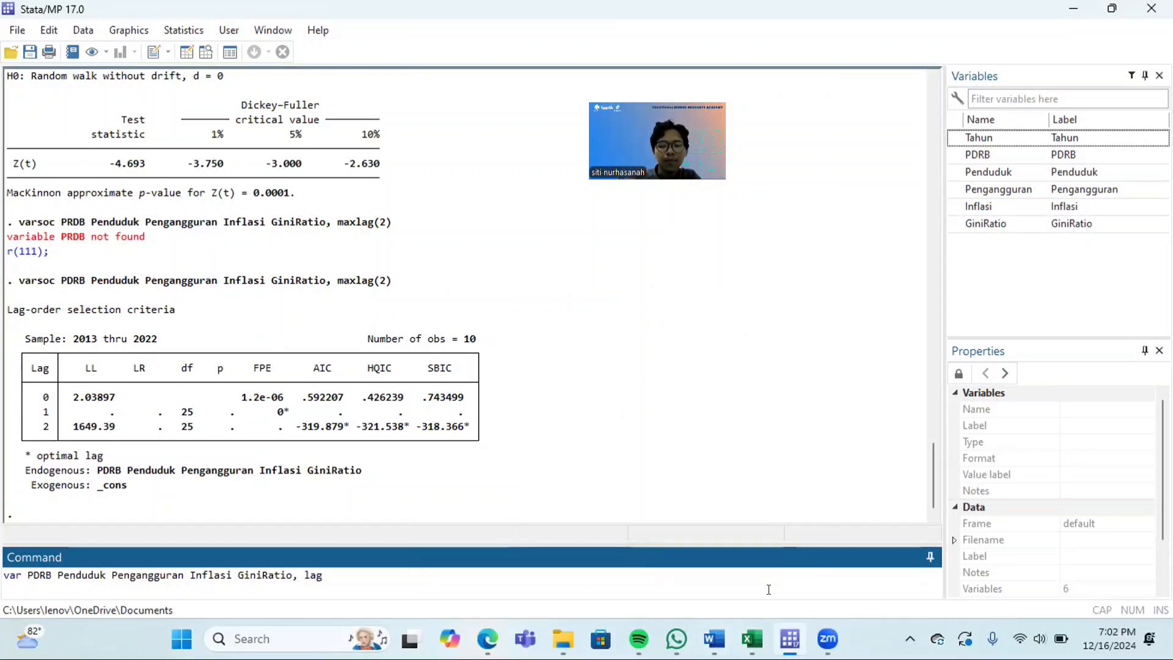
text((1))
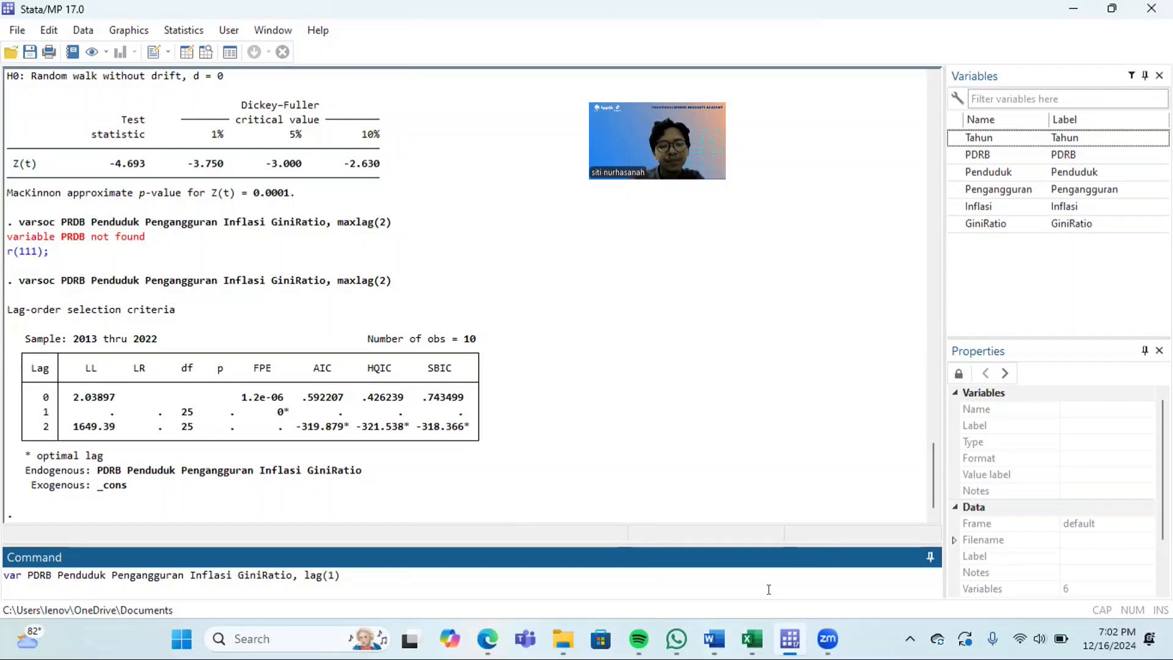
key(Return)
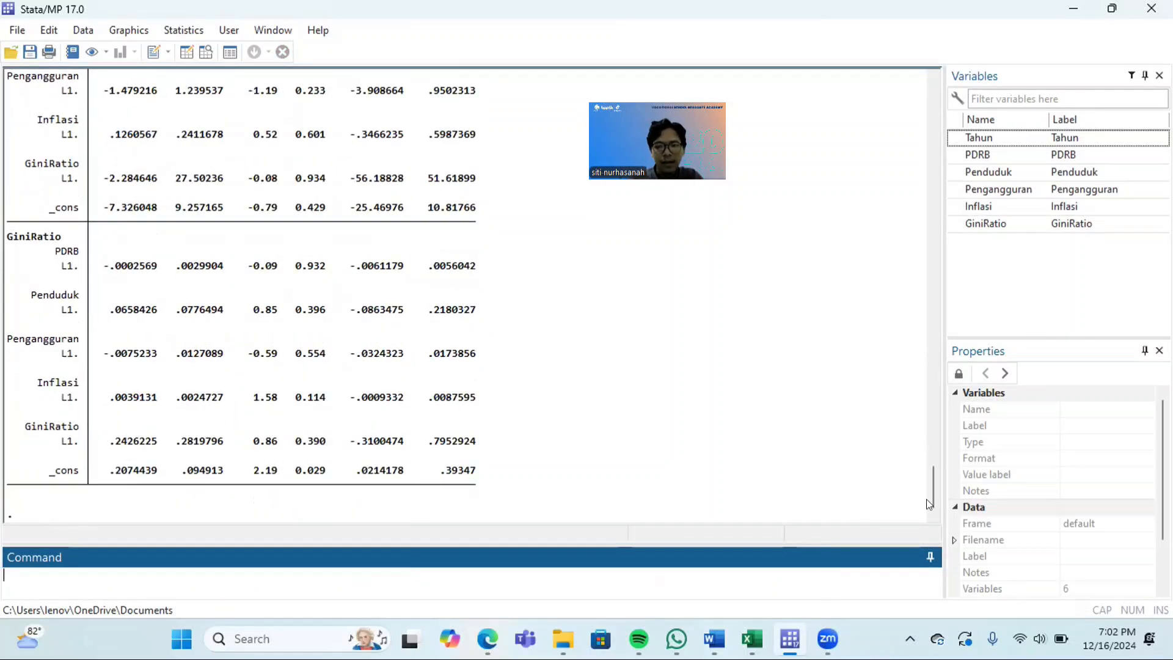
Step: Run varstable to check the eigenvalue stability condition of the estimated VAR
drag(930, 490, 810, 572)
click(810, 573)
text(v)
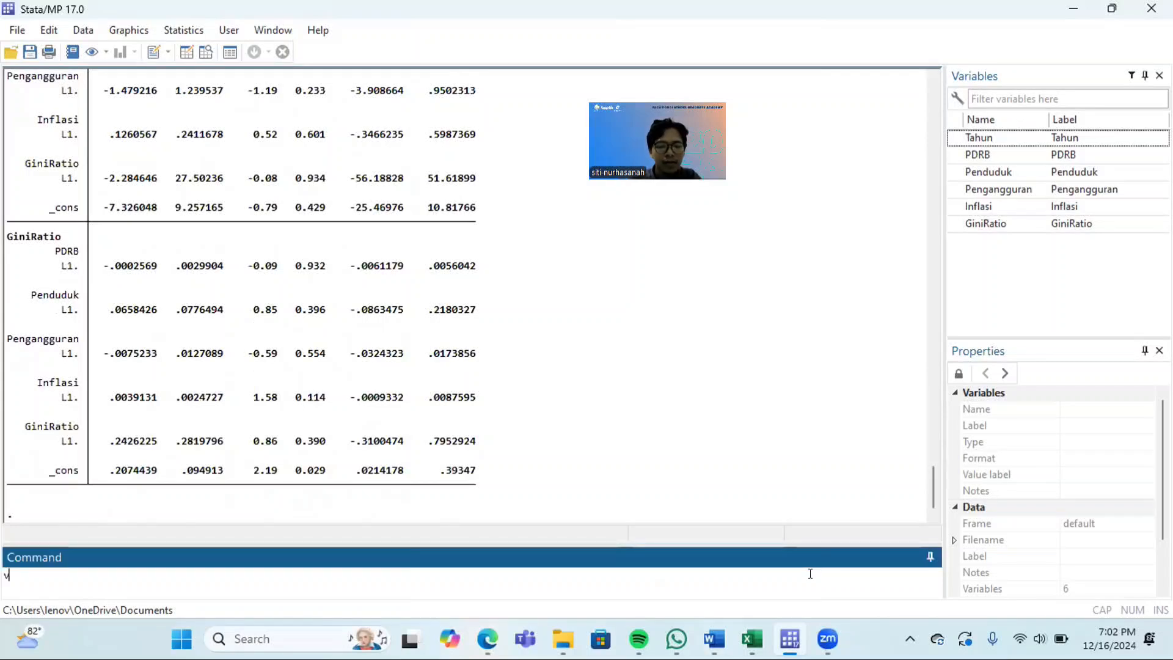
text(arstable)
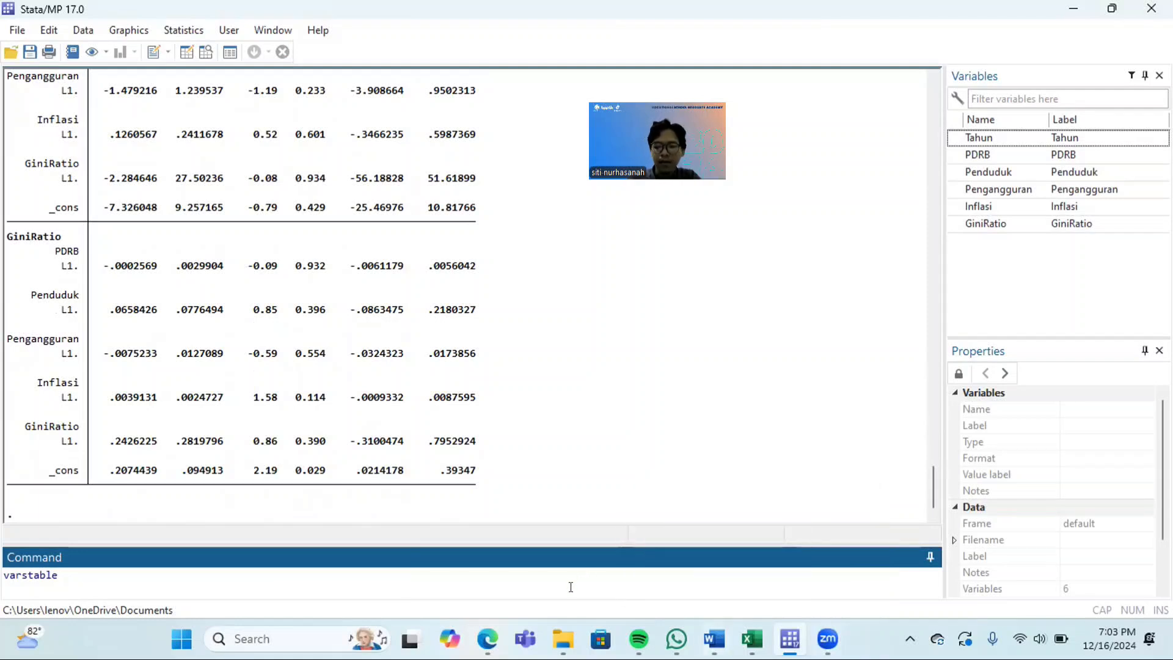
key(Return)
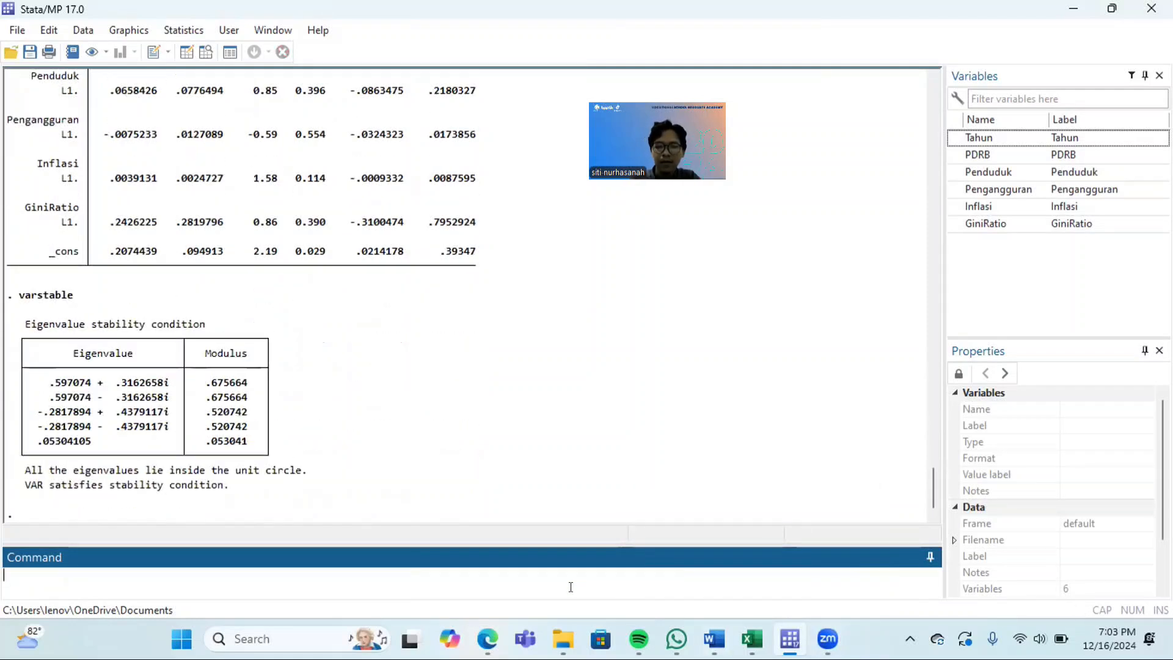
Step: Compare the varstable output in Stata with the Uji Stabilitas section of the Word document, ending in Word
mouse_move(715, 637)
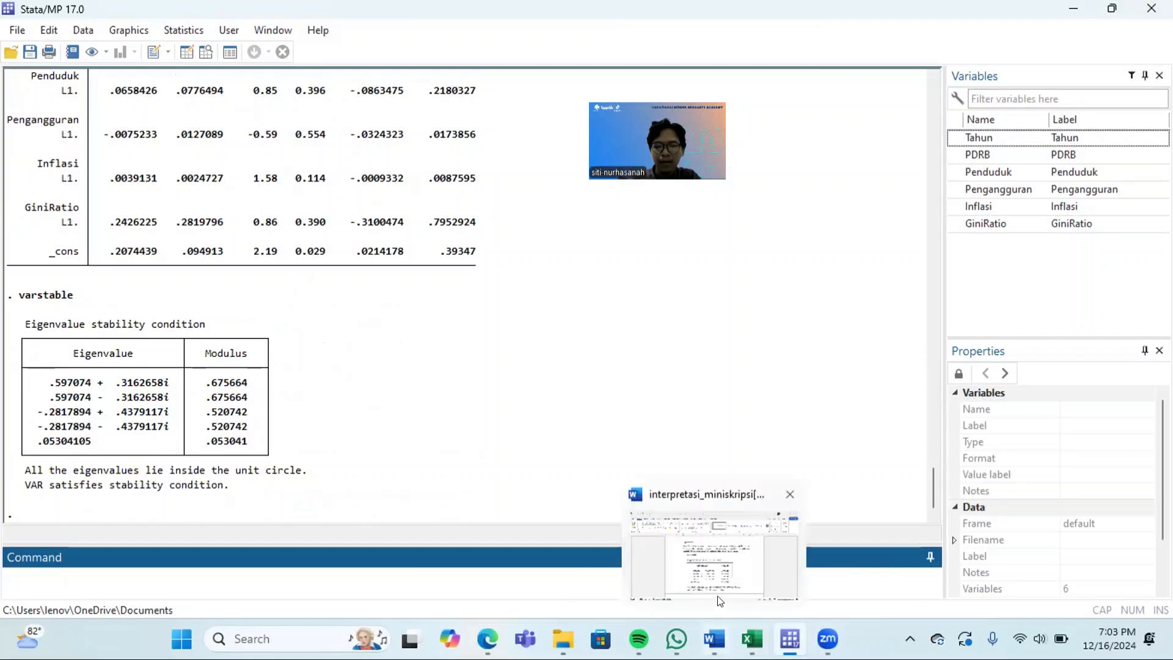
click(721, 596)
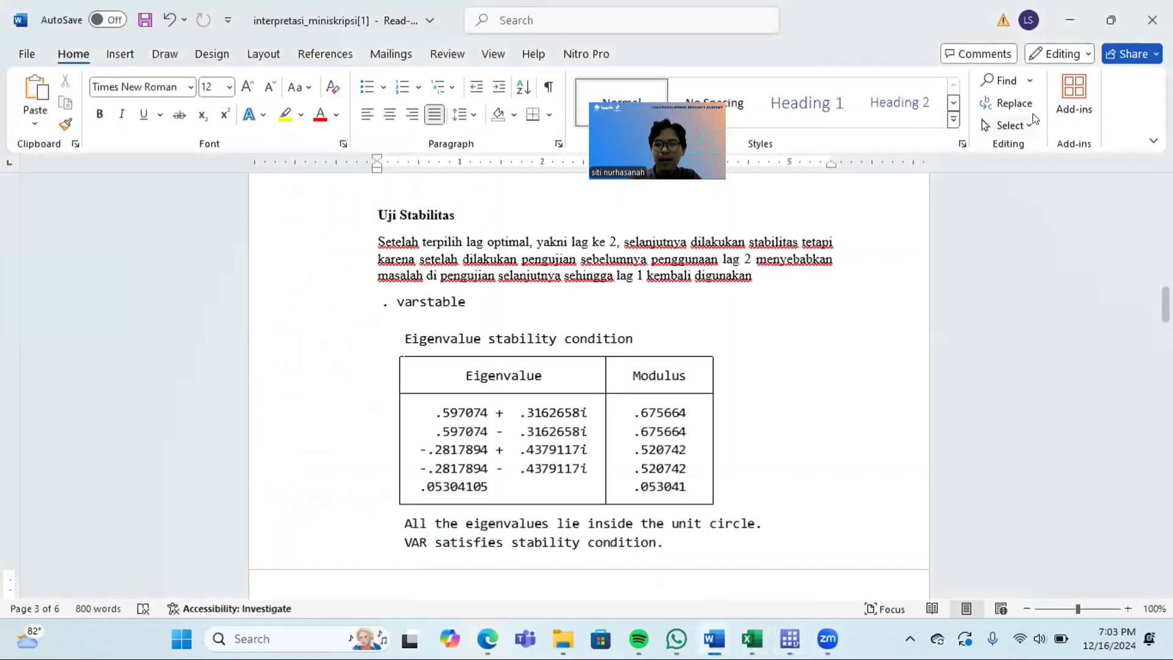
double_click(1047, 23)
click(1017, 34)
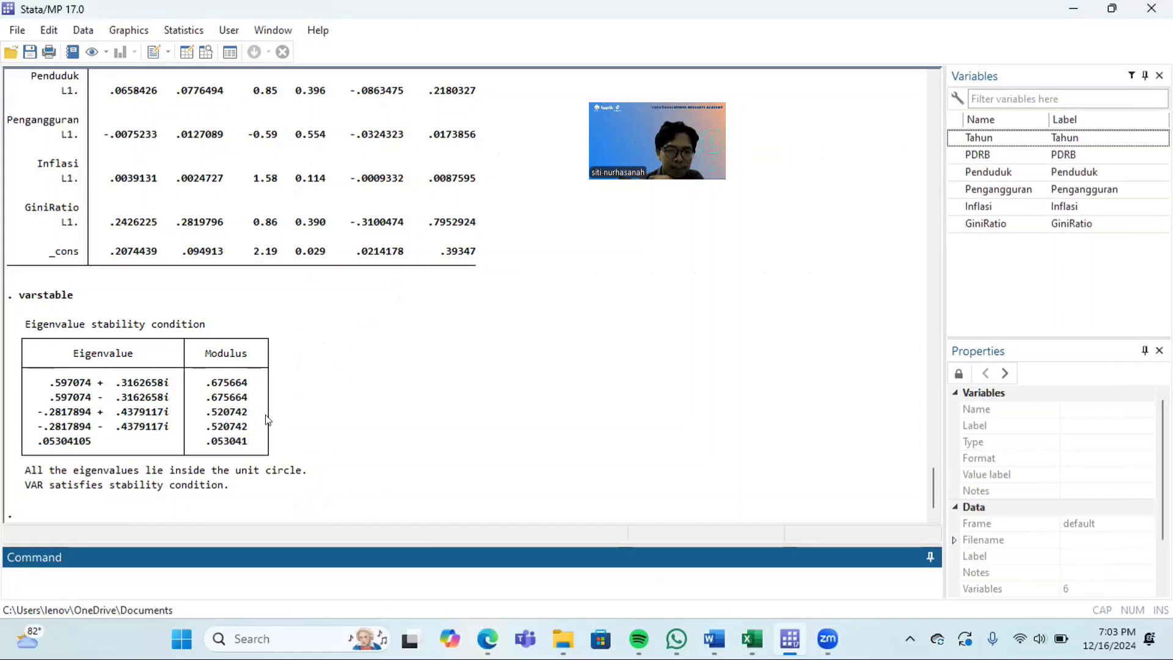
mouse_move(676, 638)
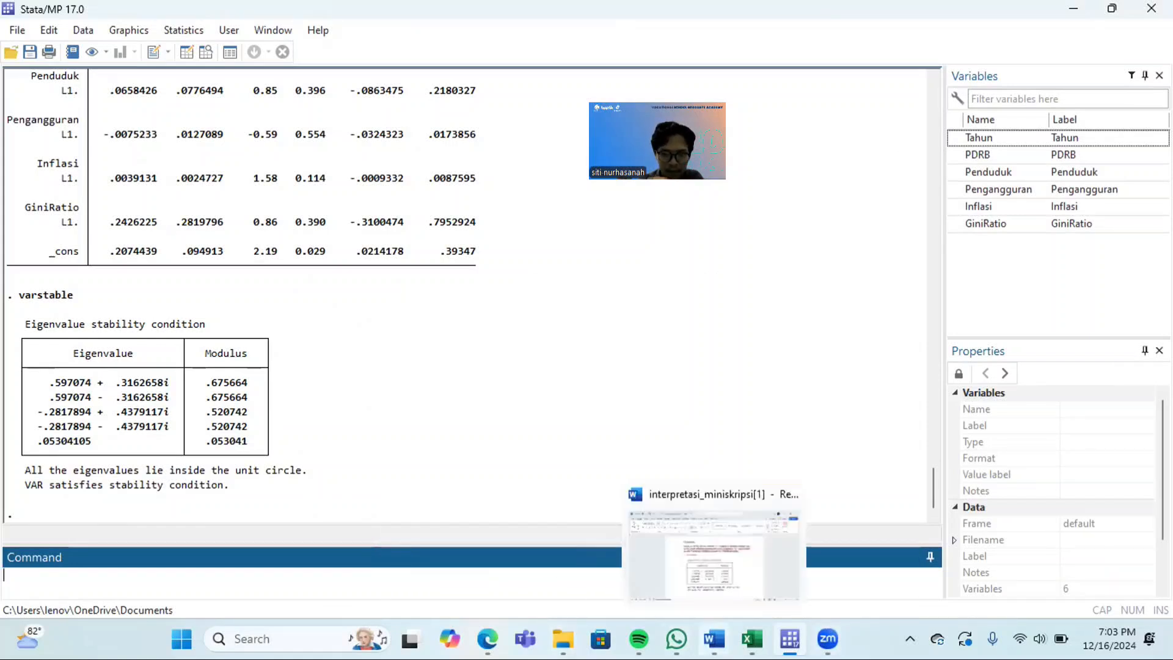
click(691, 567)
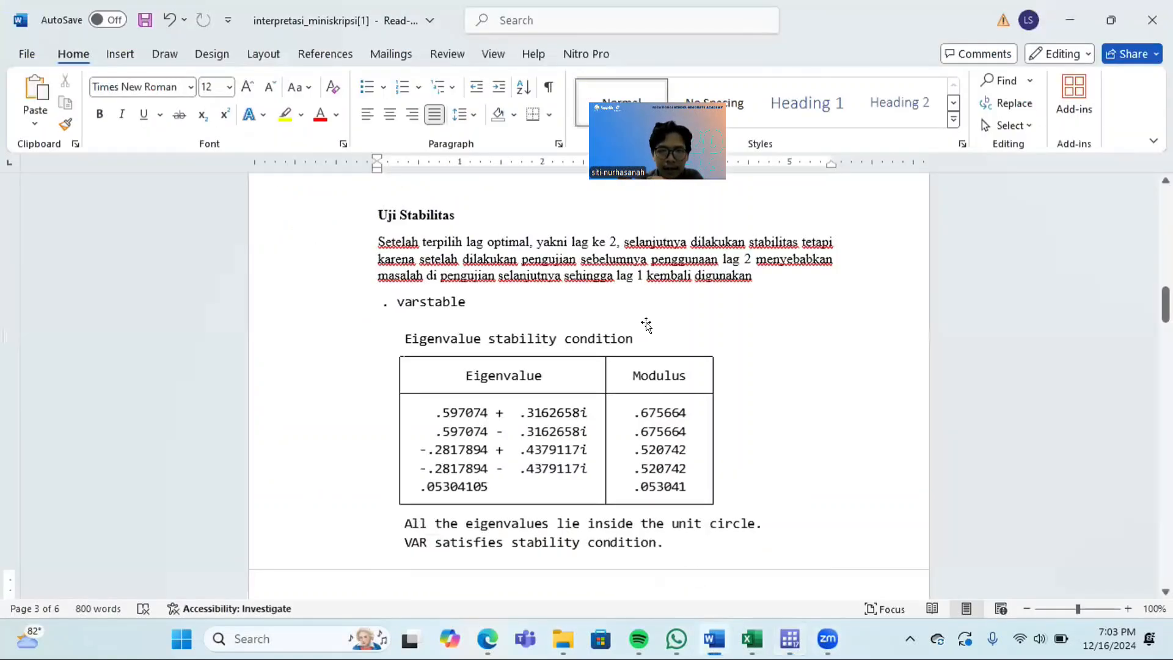
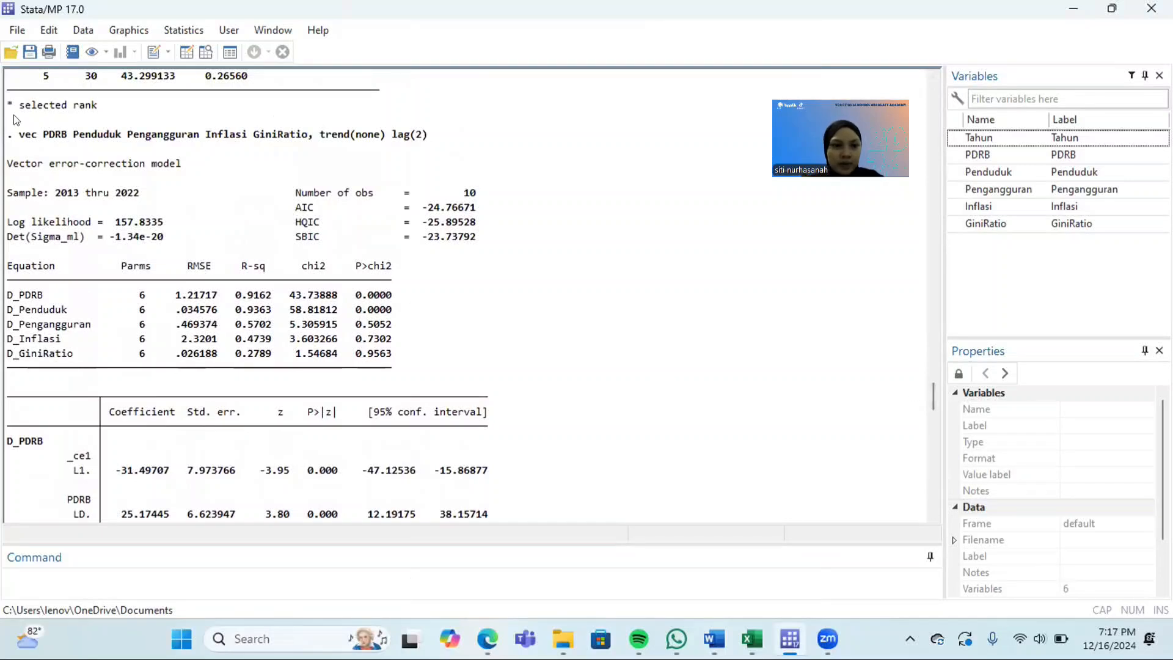
Step: Copy the earlier command vec PDRB Penduduk Pengangguran Inflasi GiniRatio, trend(none) lag(2) from the results and run it again
drag(19, 133, 427, 142)
key(ctrl+c)
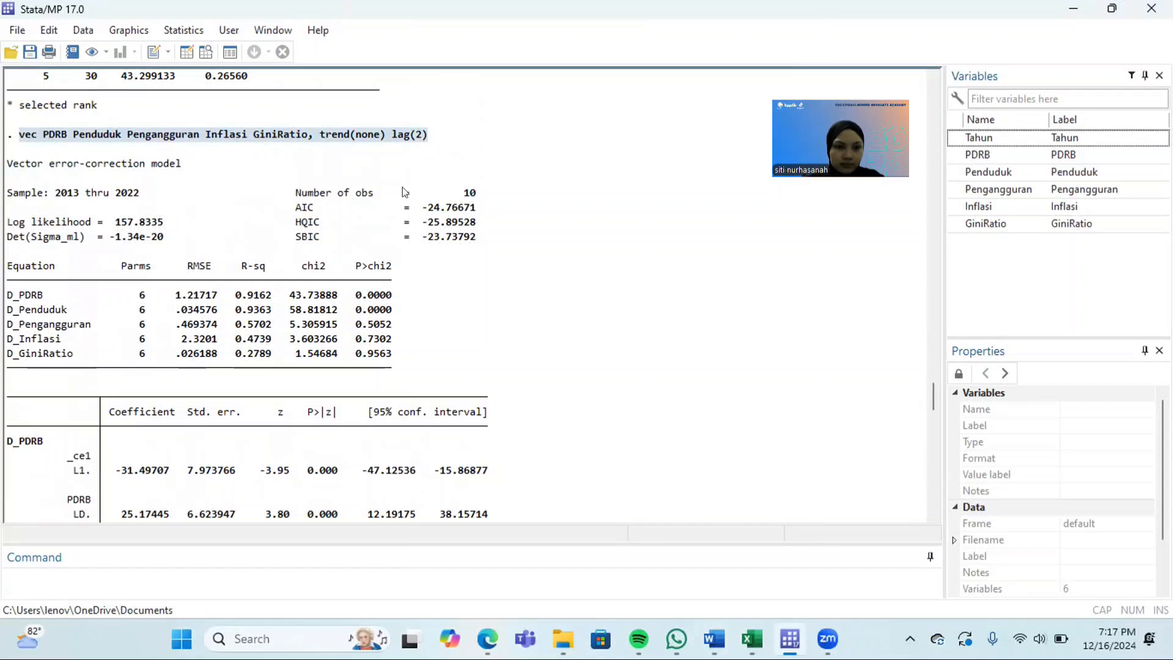
click(181, 576)
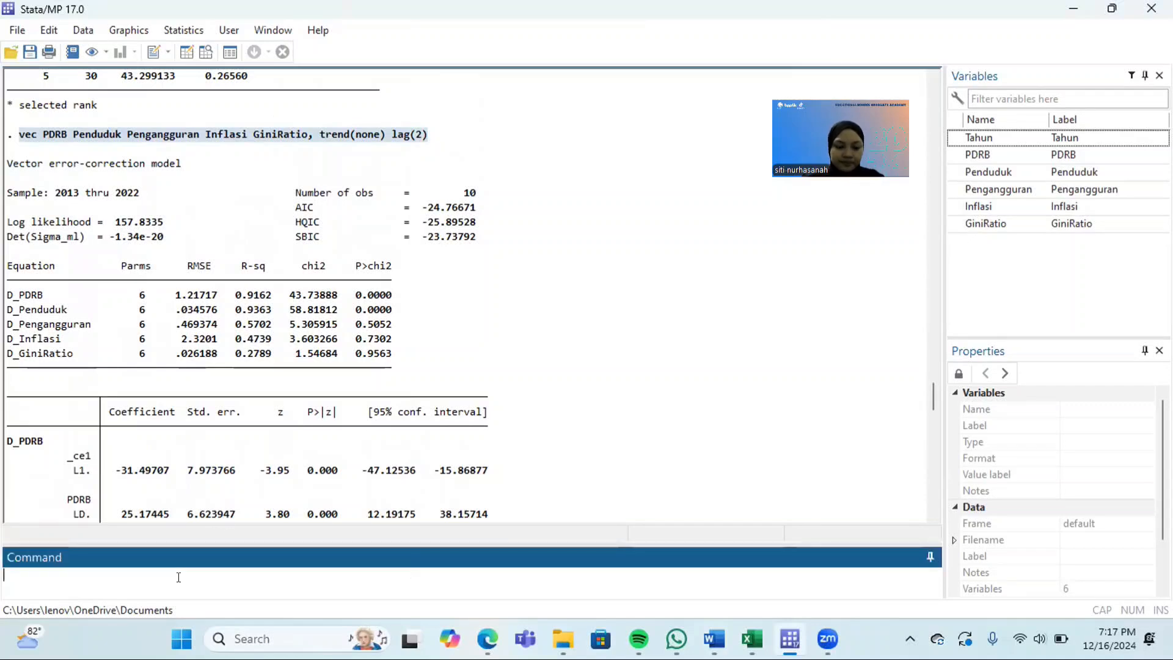
key(ctrl+v)
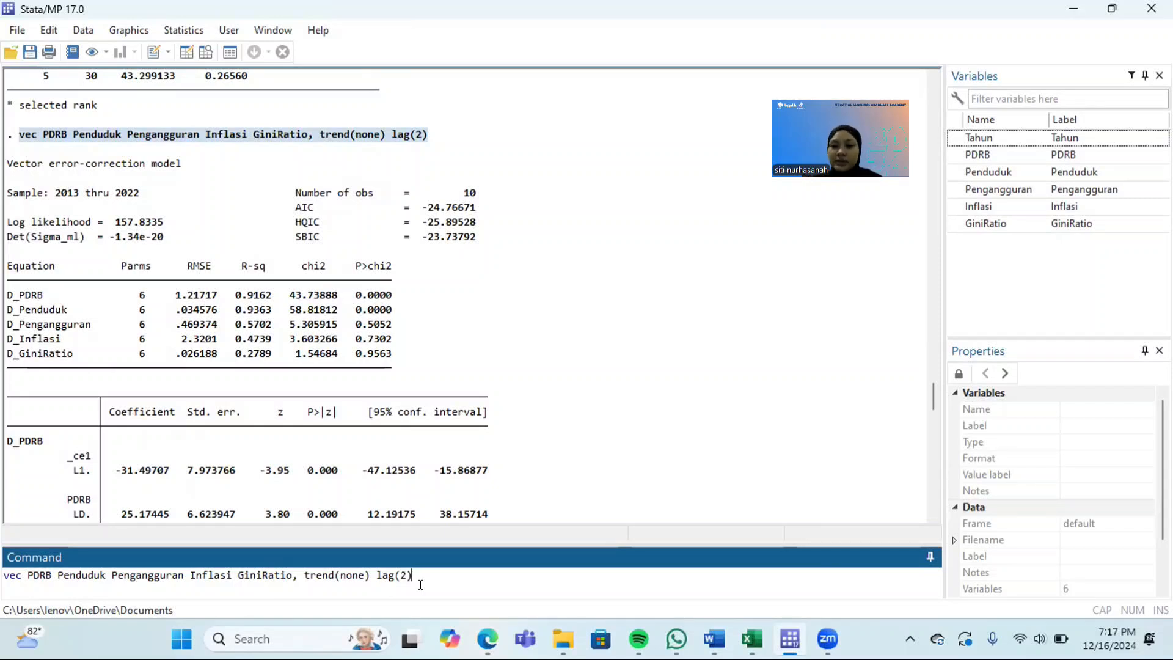
key(Return)
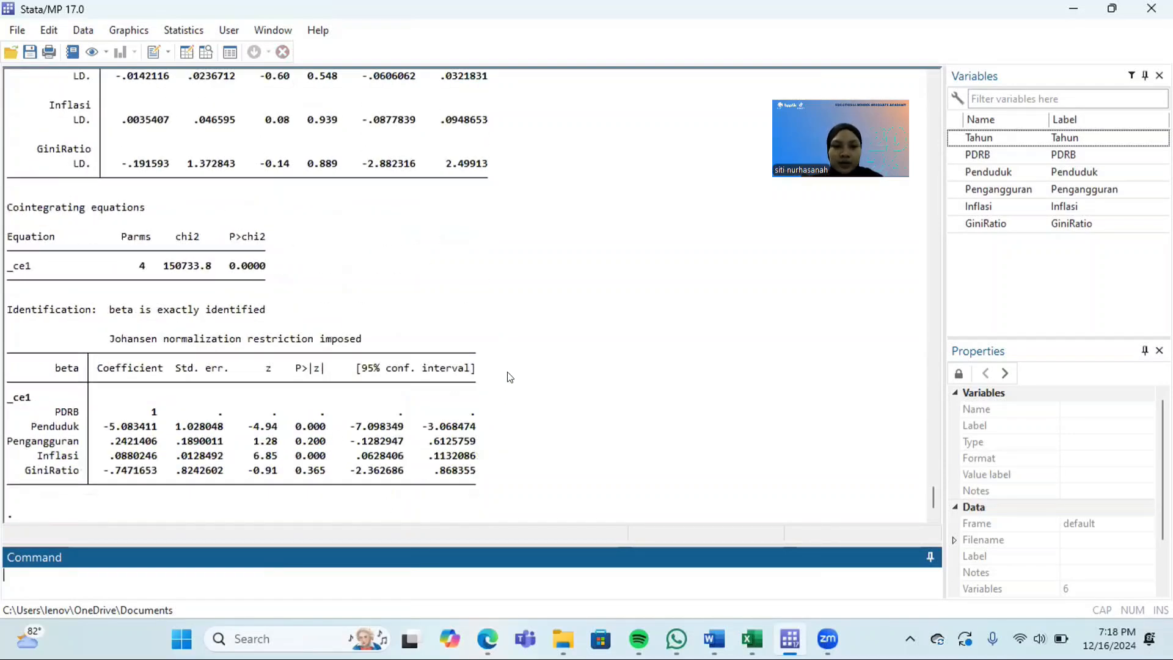
Step: Review the vec output from the equation summary to the cointegrating equation, then switch to Word and read the short-run VECM interpretation
drag(933, 486, 933, 426)
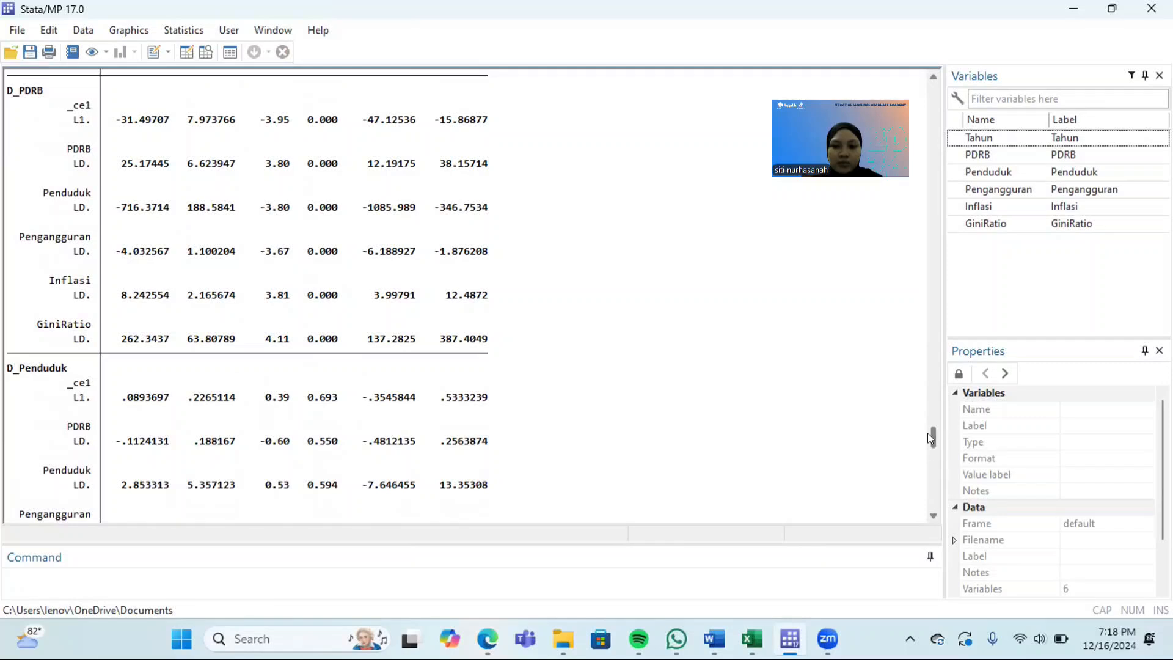
drag(928, 433, 928, 427)
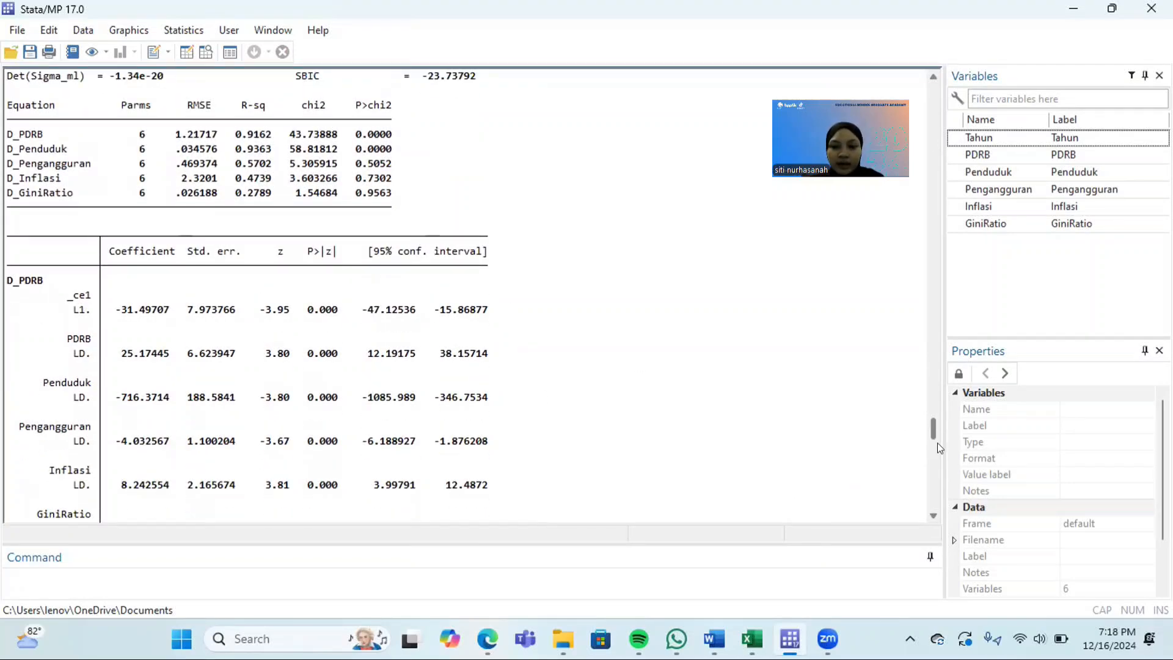
drag(936, 431, 939, 497)
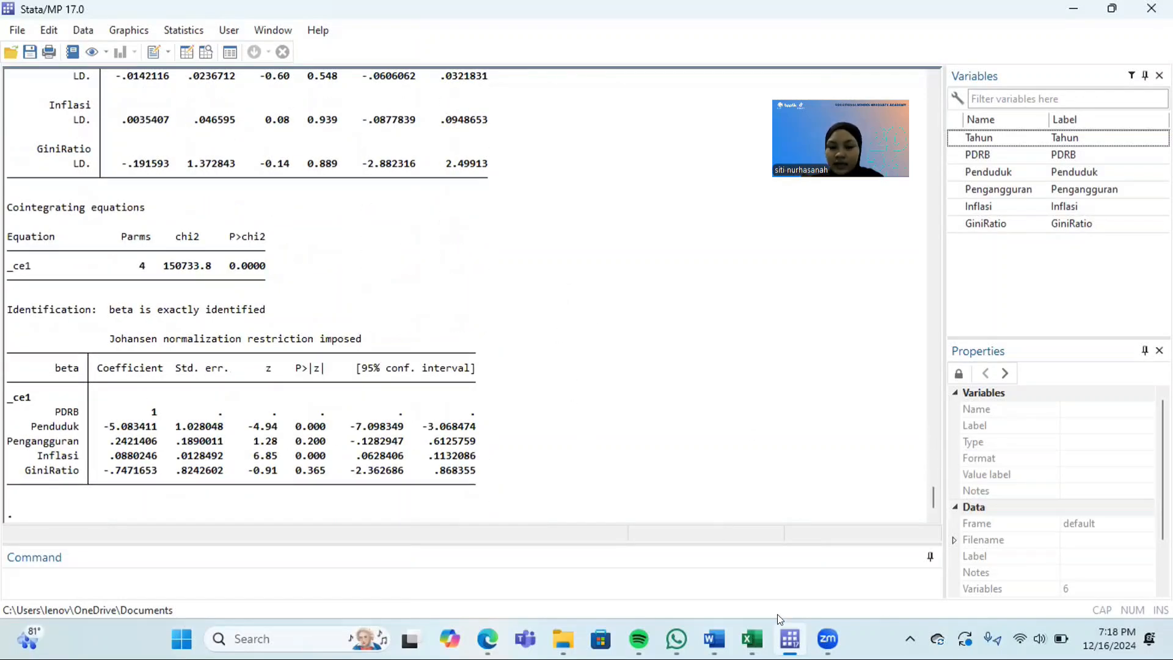
mouse_move(714, 638)
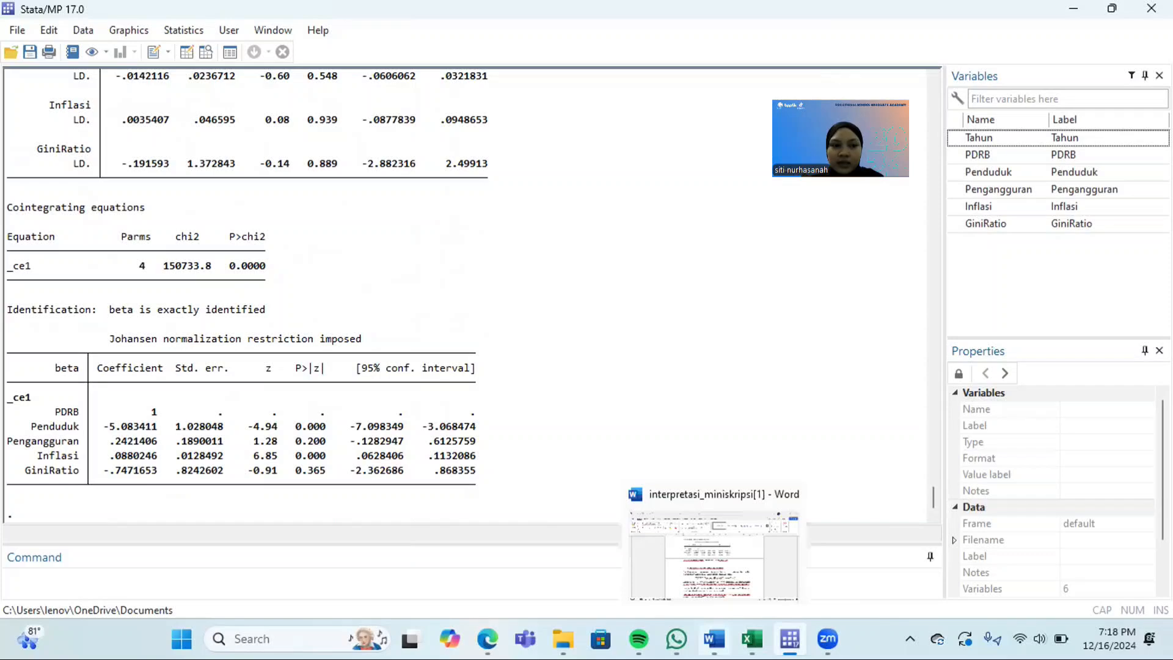
click(714, 553)
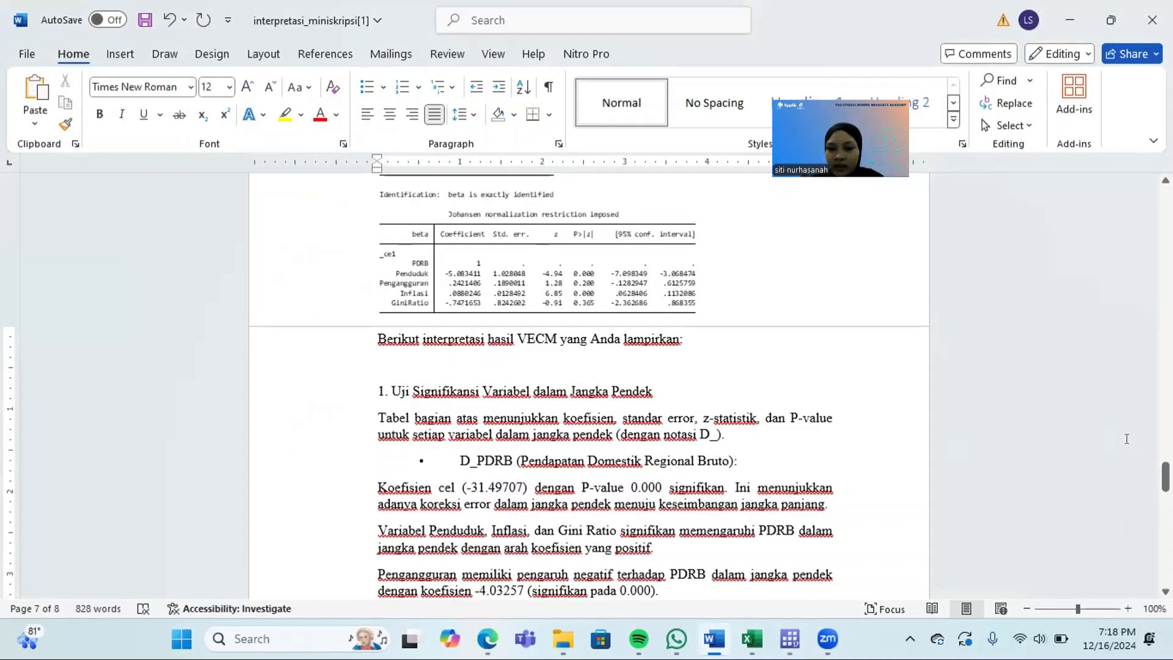
drag(1165, 477, 1165, 485)
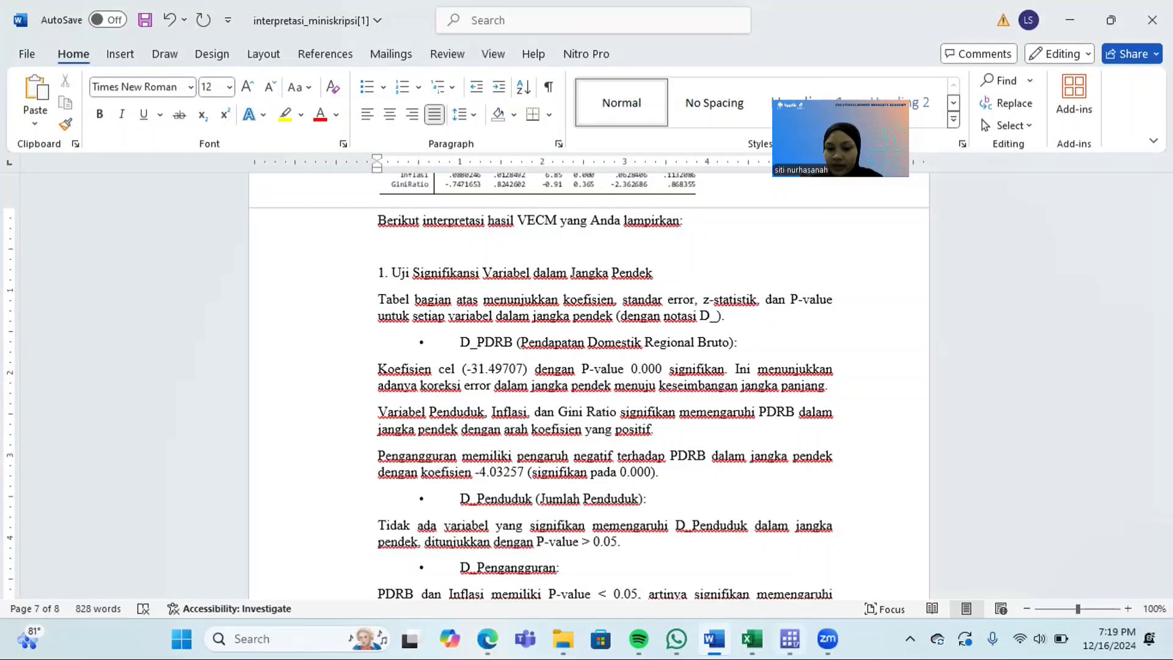
Step: Return to Stata and examine the vec equation summary and D_PDRB coefficients, rechecking the short-run interpretation in Word in between
click(790, 638)
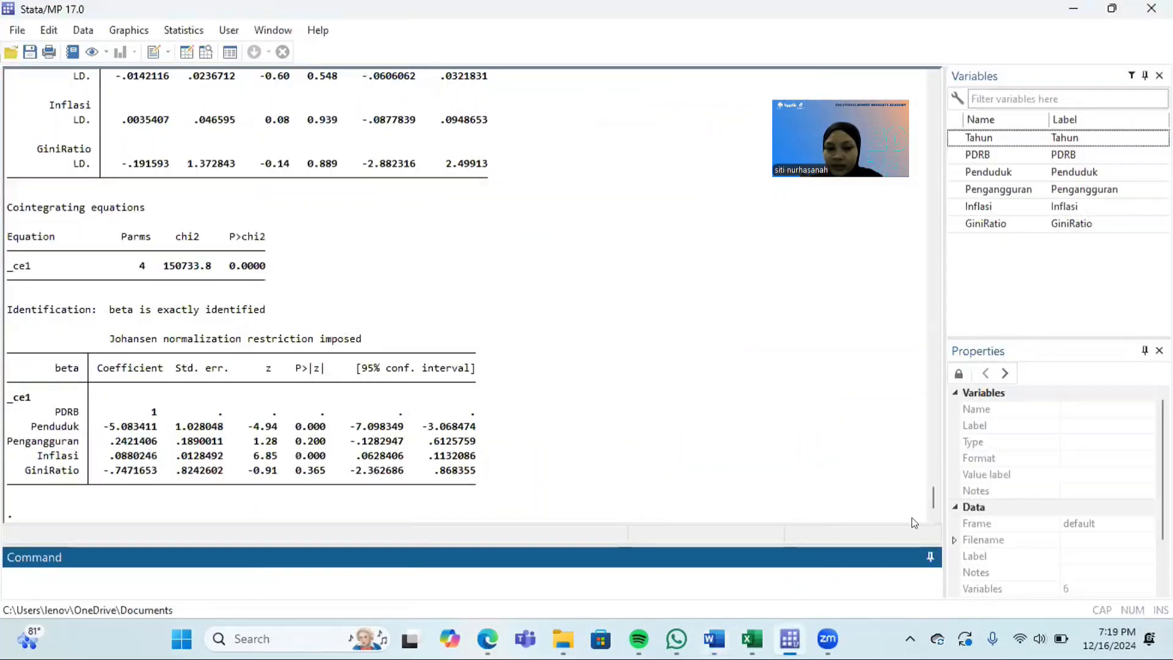
drag(933, 500, 925, 420)
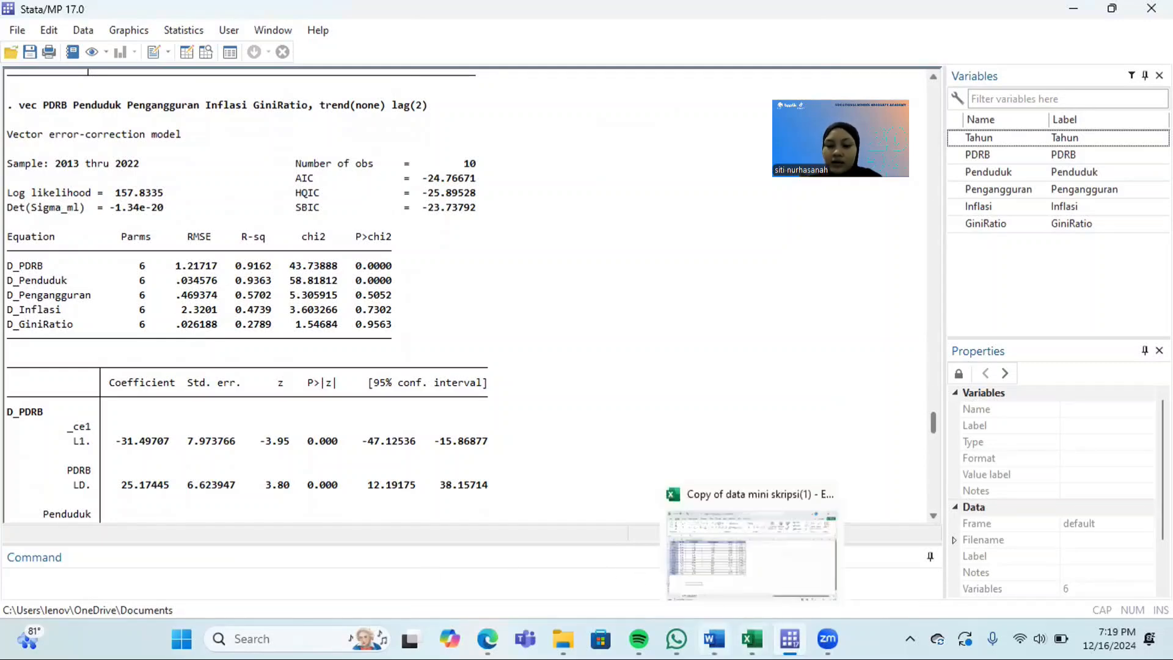
click(714, 638)
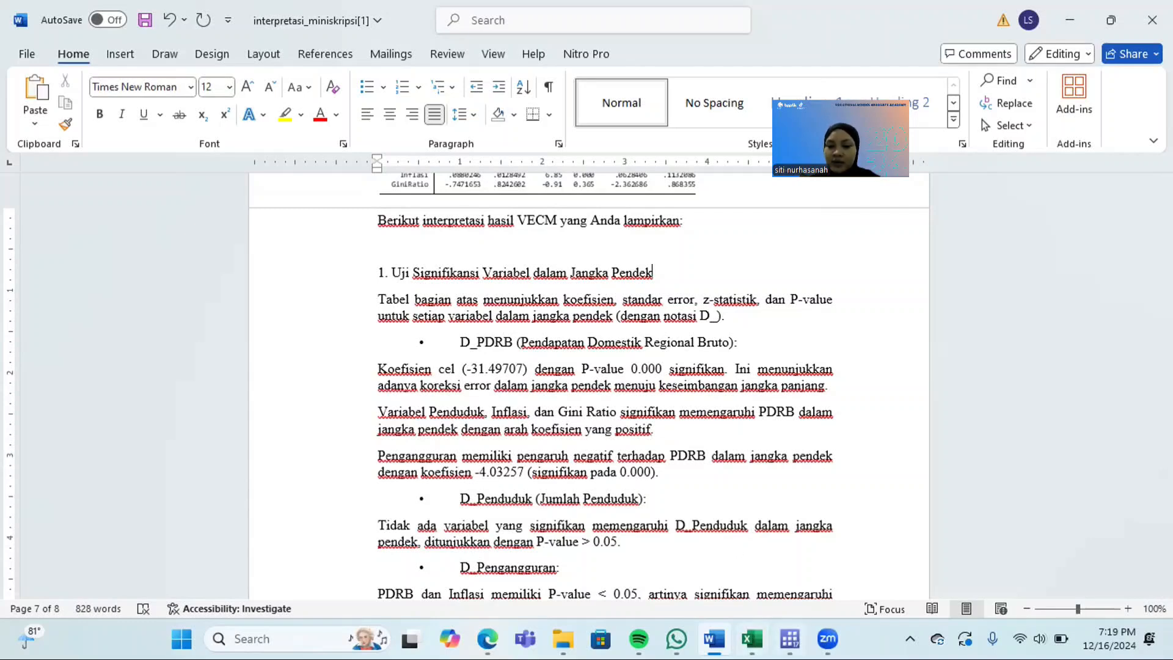
click(789, 638)
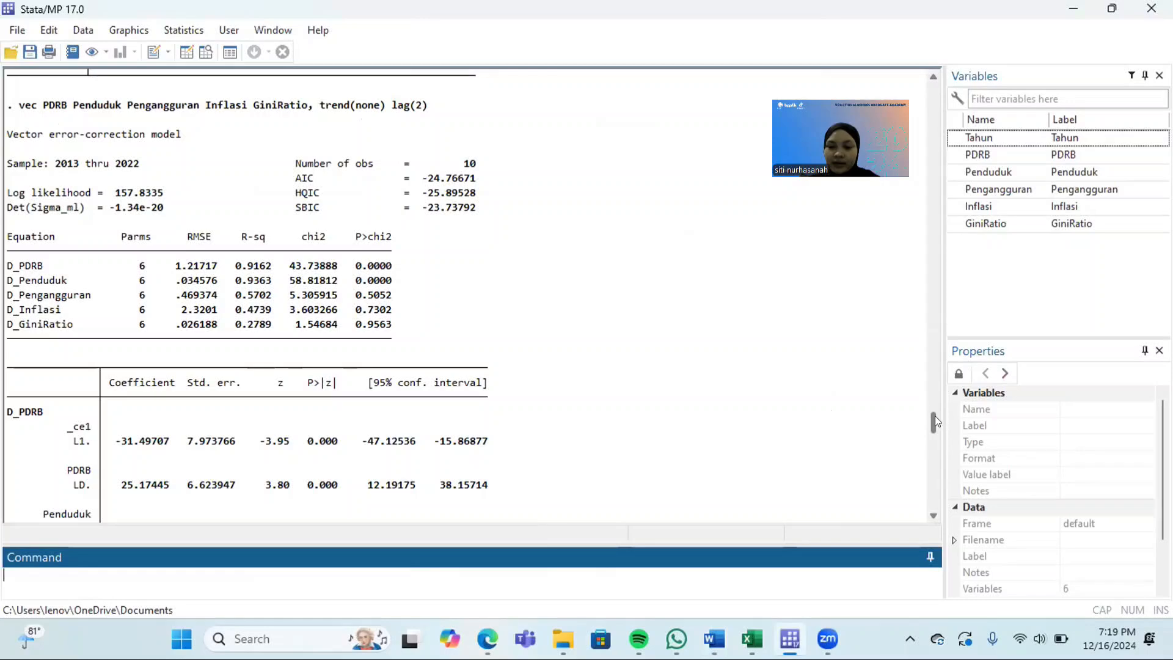
drag(933, 416, 935, 426)
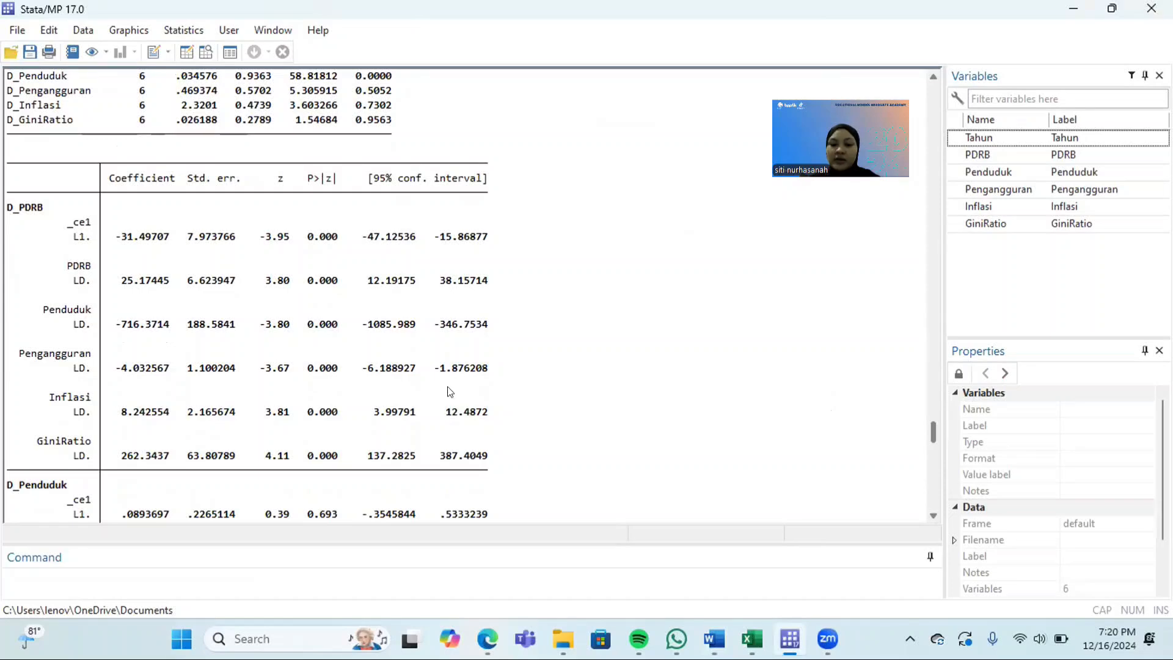
Step: Switch to Word, read the short-run interpretation from D_PDRB down to D_Inflasi, and return to Stata
mouse_move(715, 638)
click(678, 544)
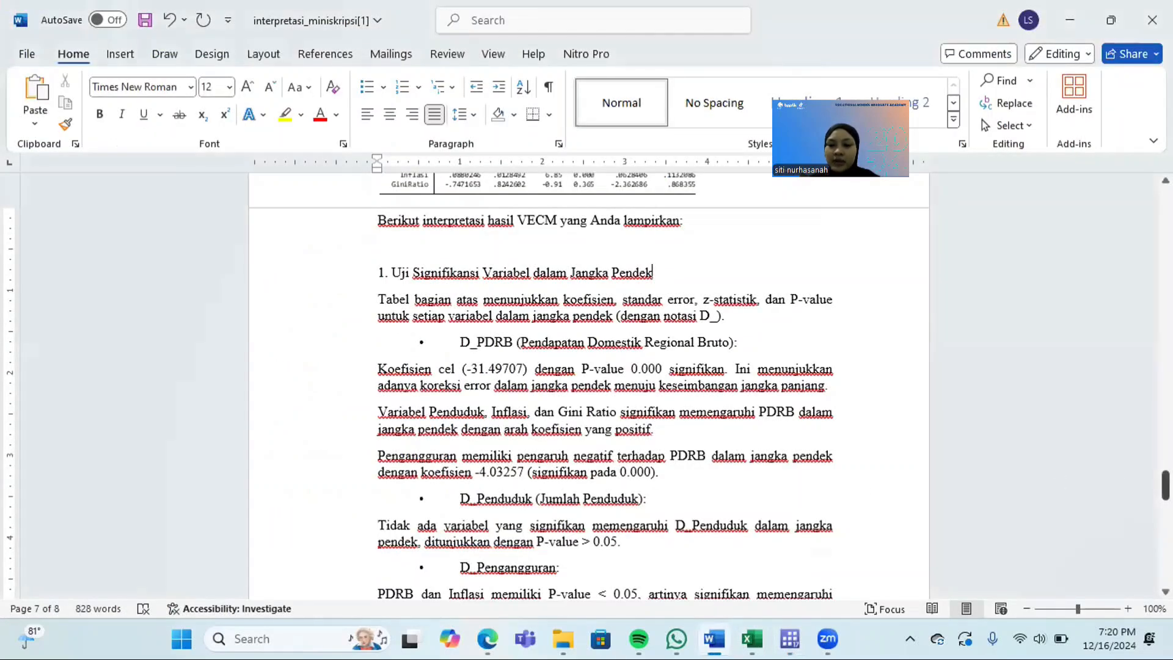
drag(1165, 485, 1165, 496)
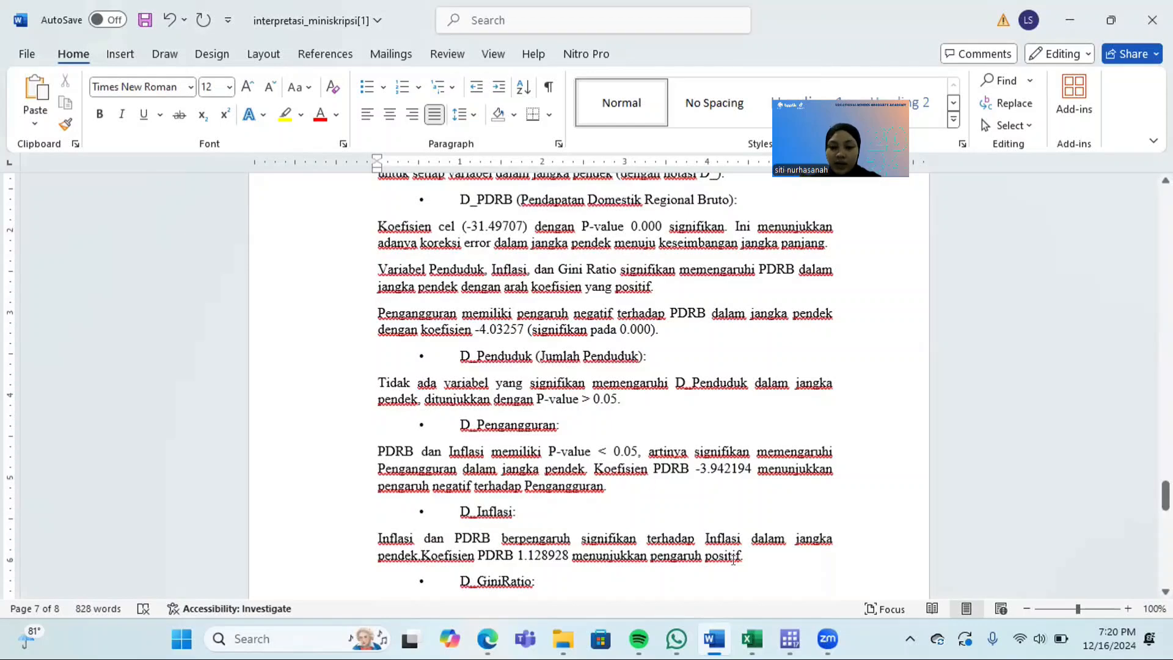
click(790, 638)
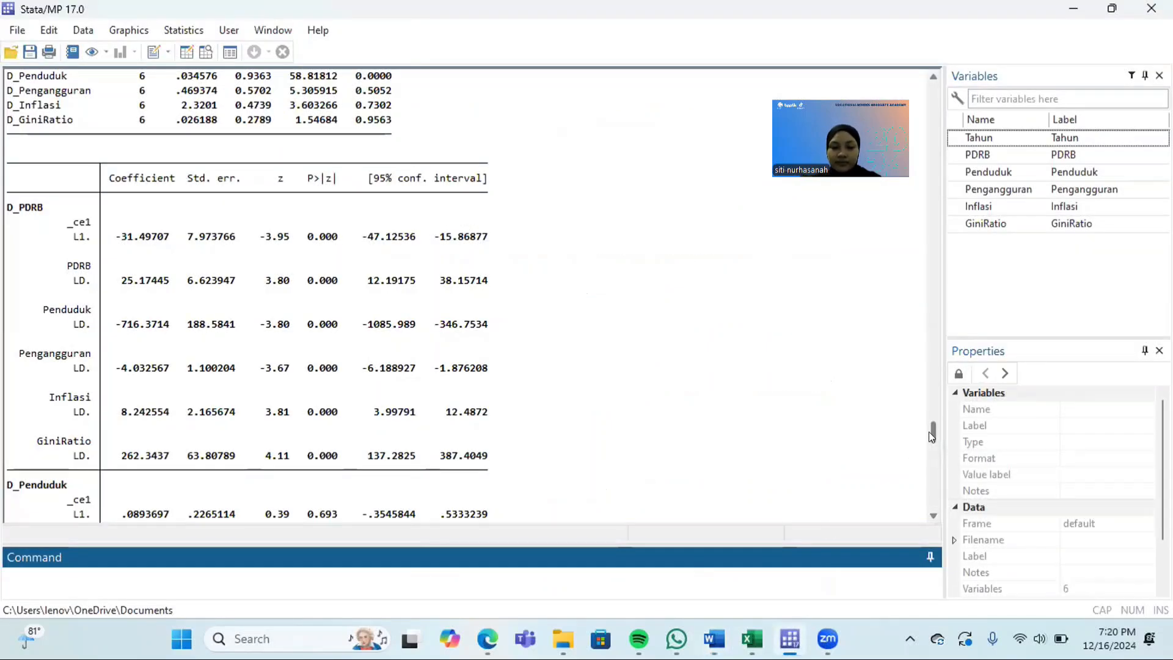
Step: Examine the D_Penduduk and D_Pengangguran coefficients in the vec output, compare them with the short-run interpretation in Word, and return to Stata
drag(928, 431, 928, 443)
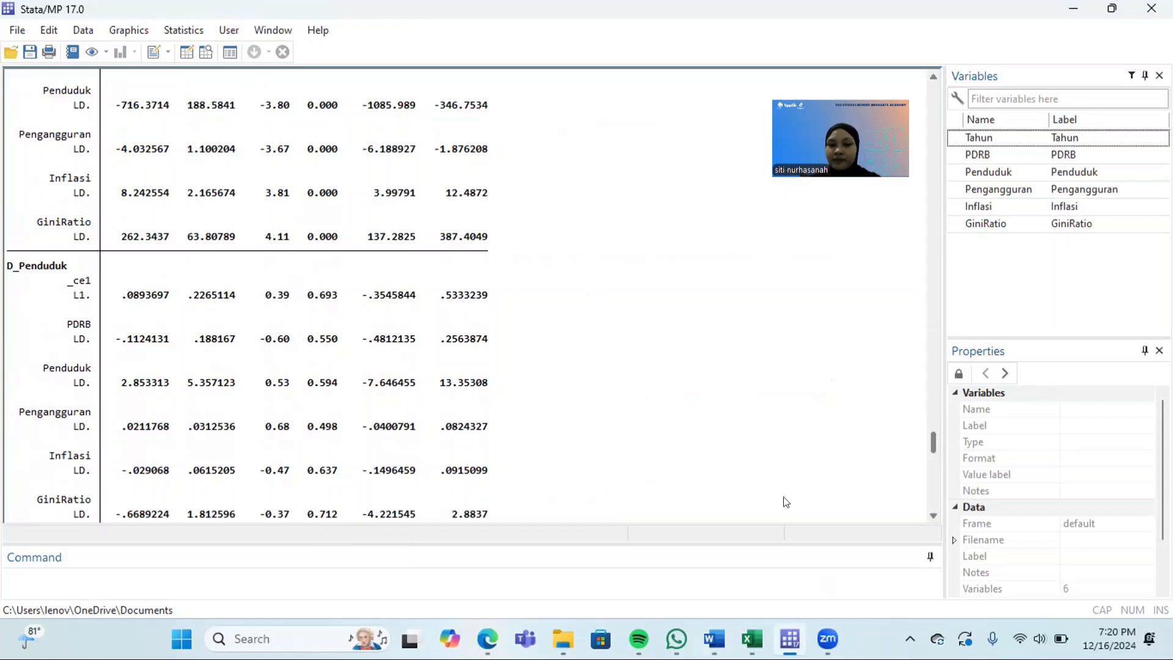
drag(933, 444, 928, 459)
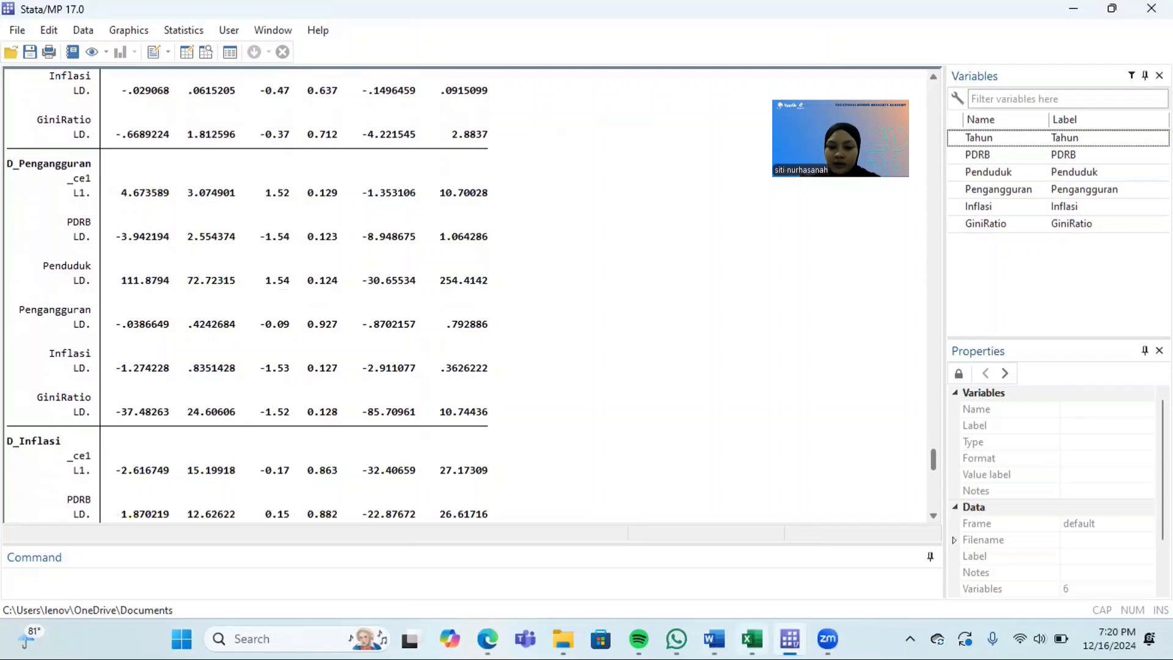
click(713, 639)
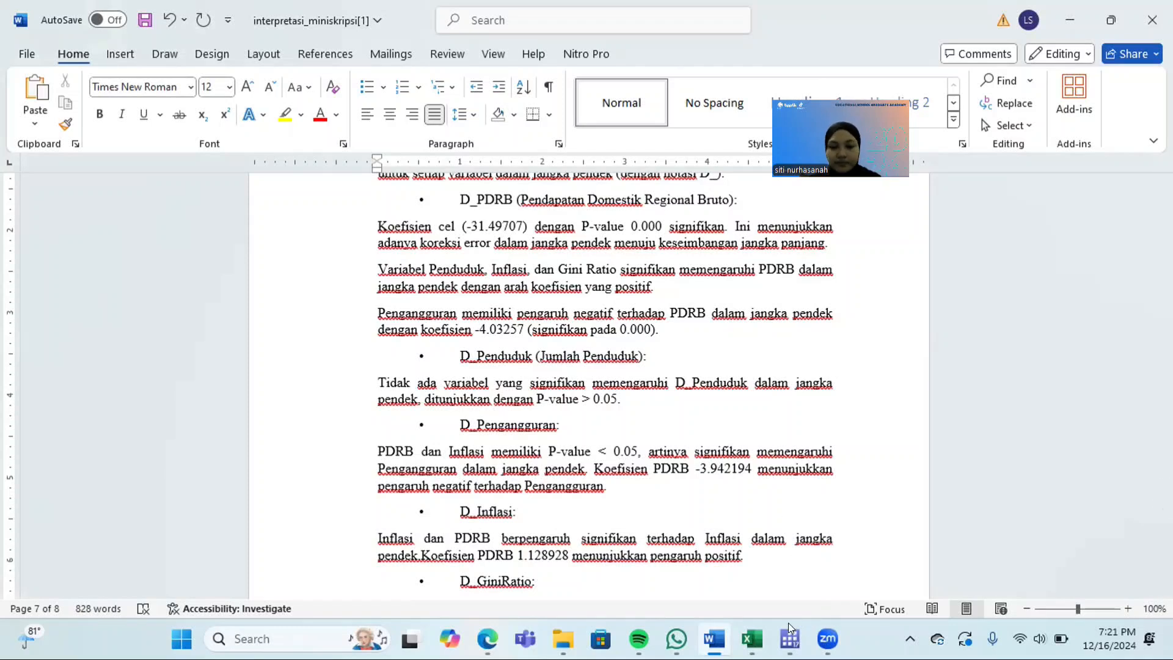
mouse_move(789, 636)
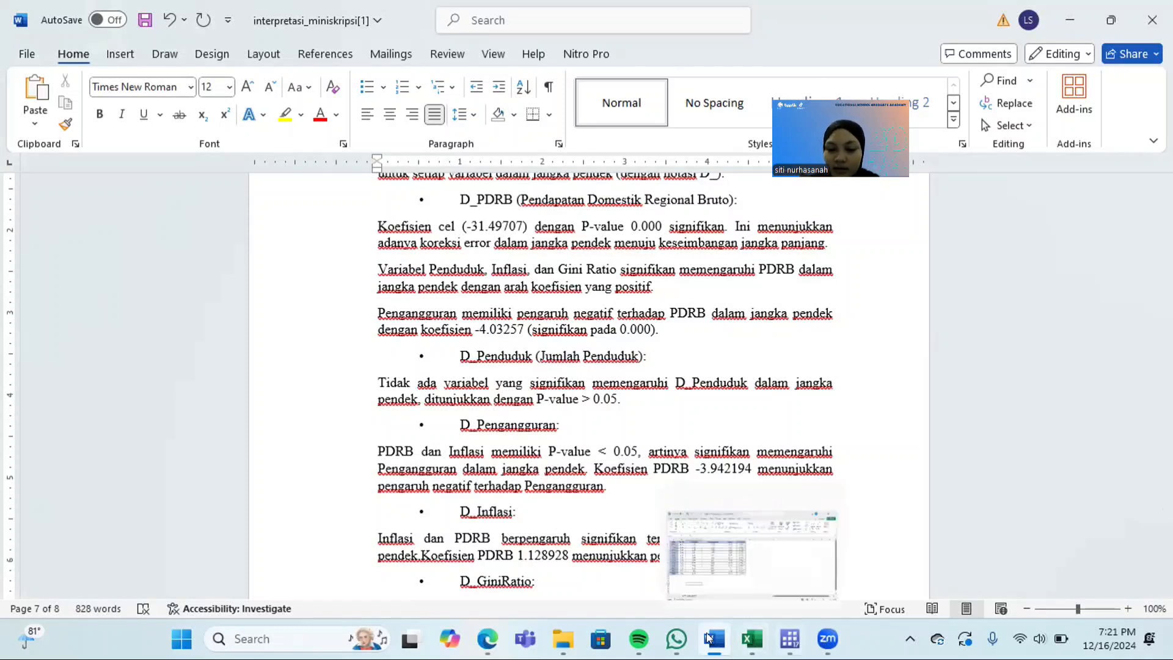
click(788, 550)
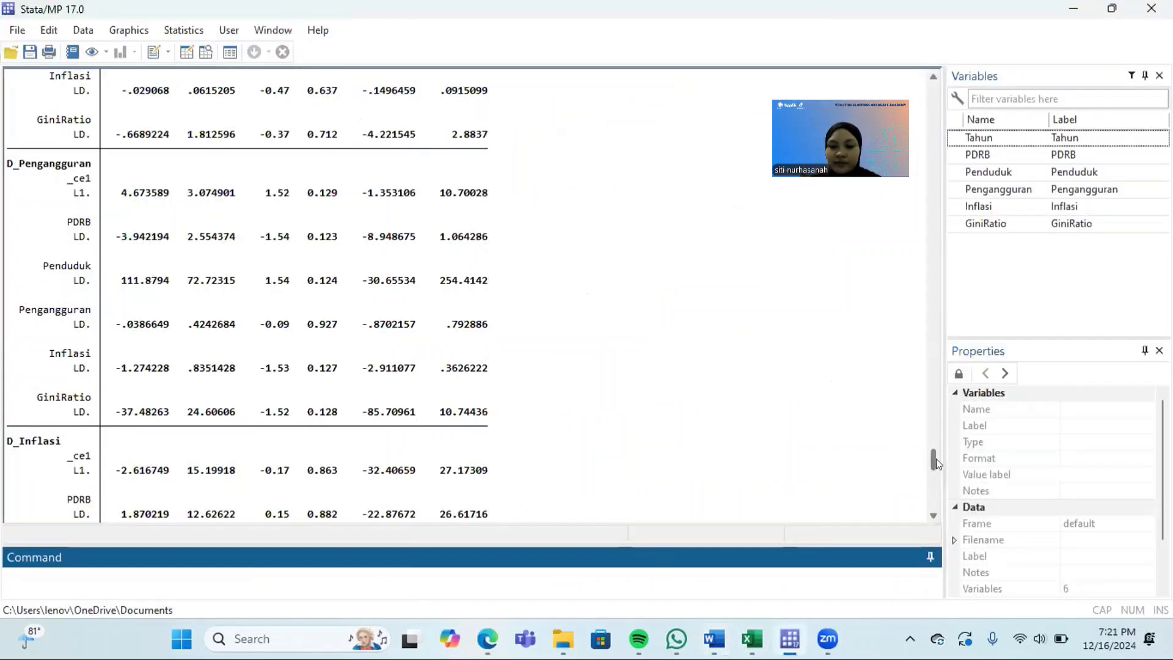
Step: Review the D_Inflasi, D_GiniRatio and cointegrating equation results in Stata, checking the D_Inflasi and D_GiniRatio interpretations in Word in between
drag(934, 458, 934, 472)
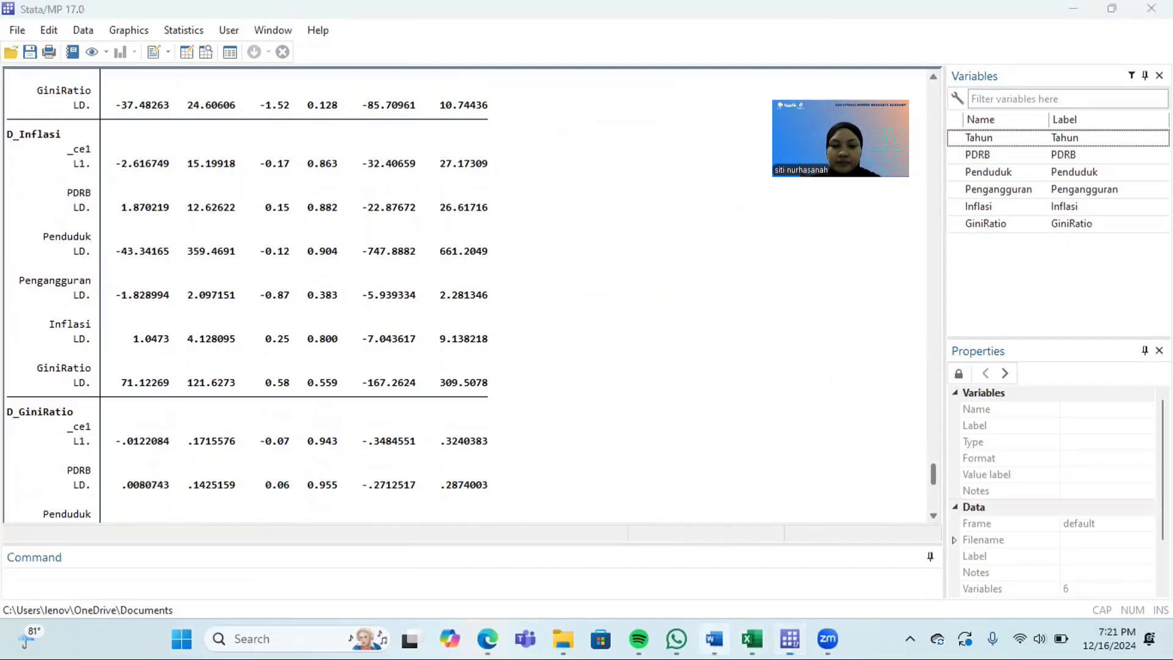
click(714, 638)
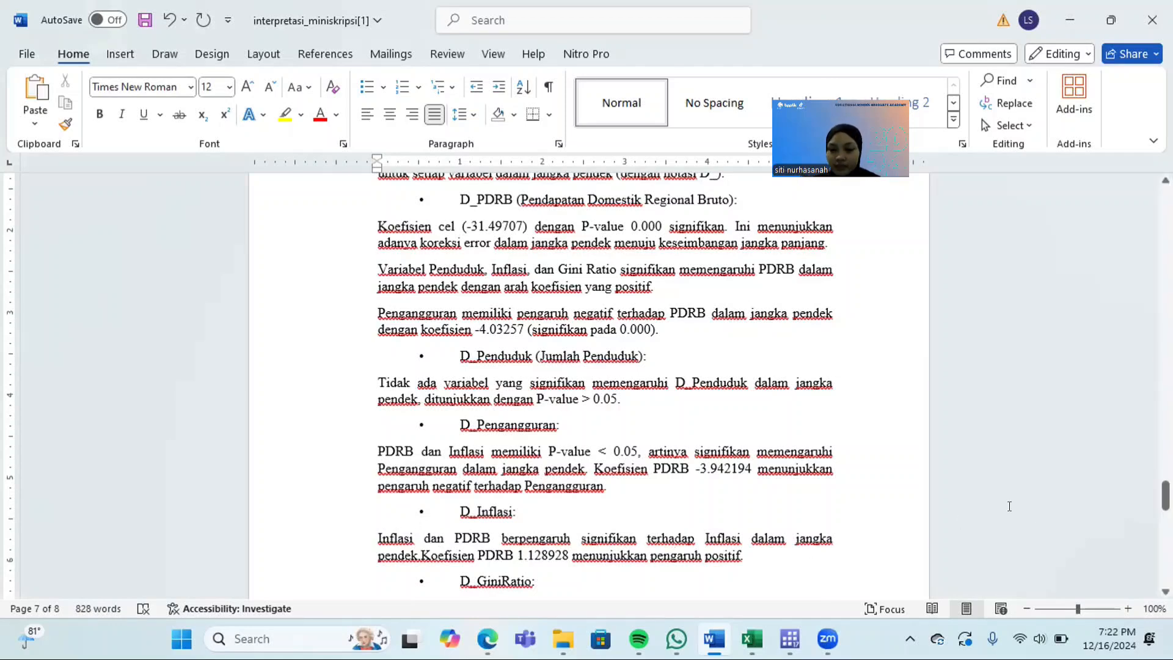
drag(1166, 495, 1166, 511)
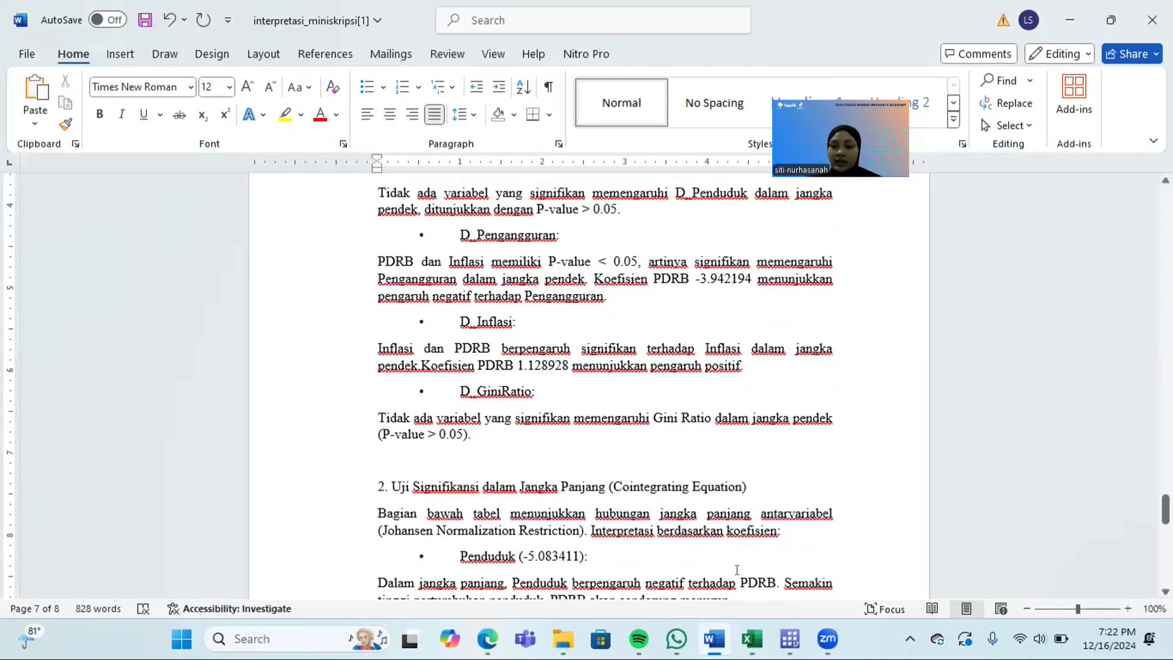
key(alt+Tab)
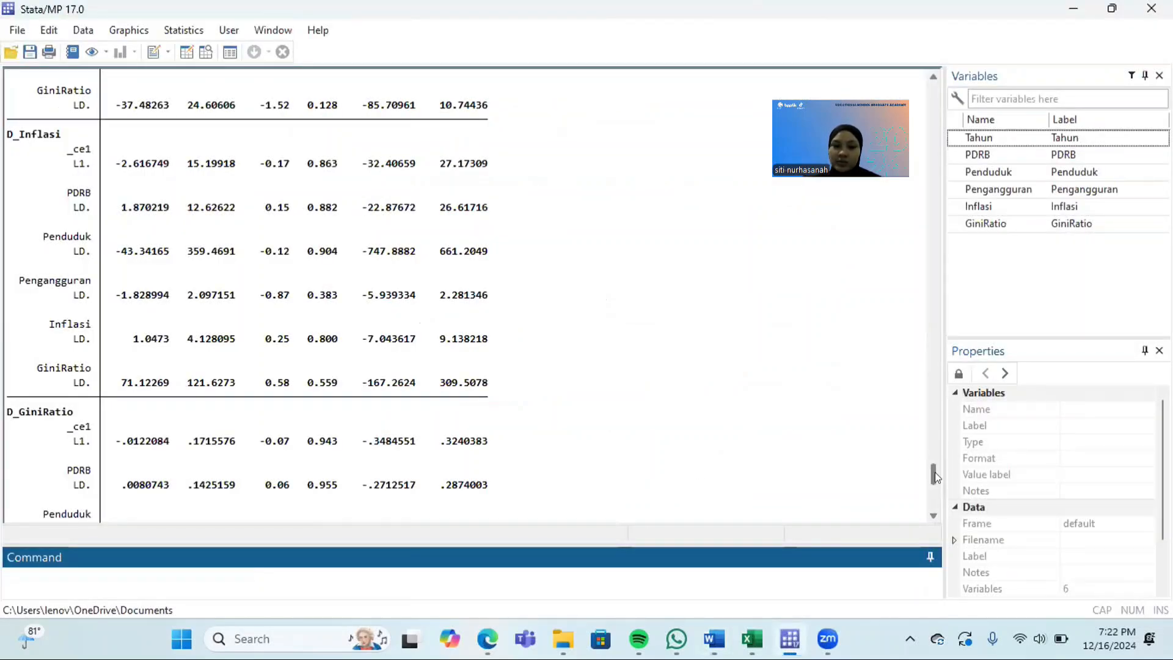
drag(935, 477, 934, 482)
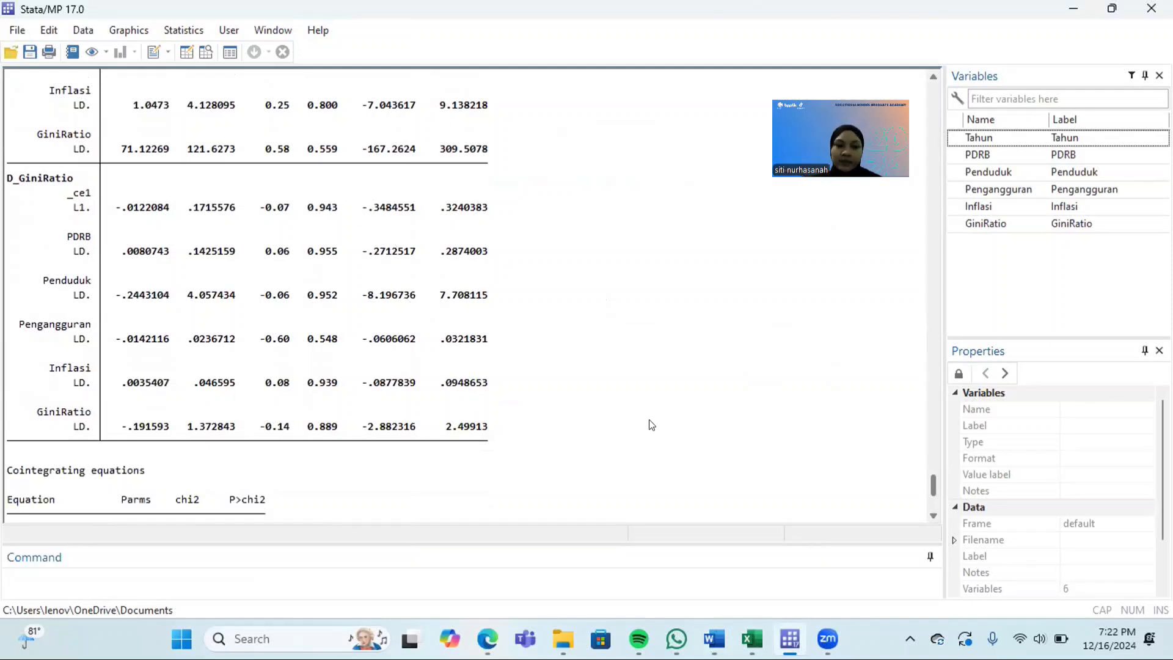
drag(929, 485, 931, 500)
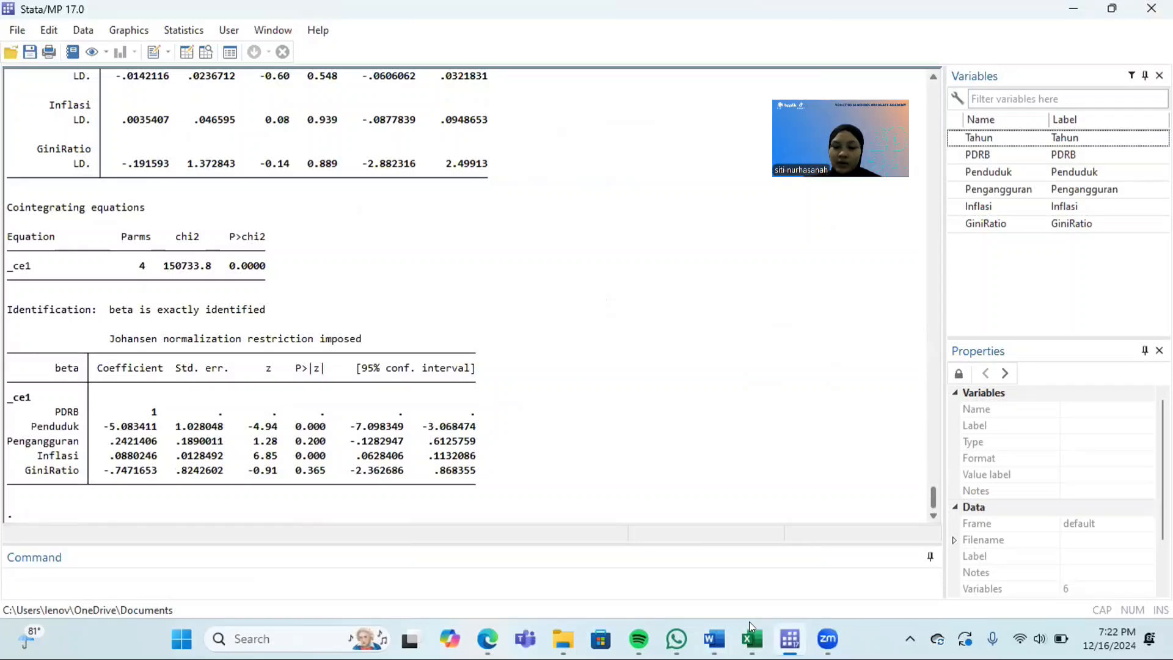
Step: Switch to Word and read the long-run cointegrating equation interpretation from Penduduk to Gini Ratio, down to the Error Correction Term section
click(714, 638)
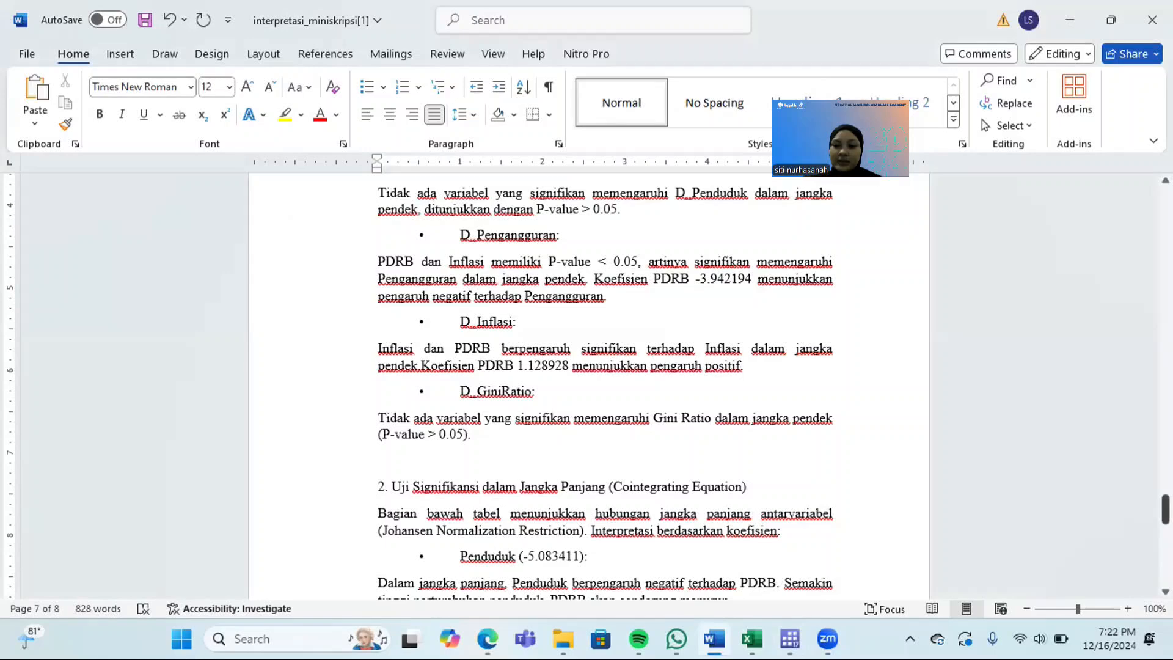
drag(1165, 510, 1165, 519)
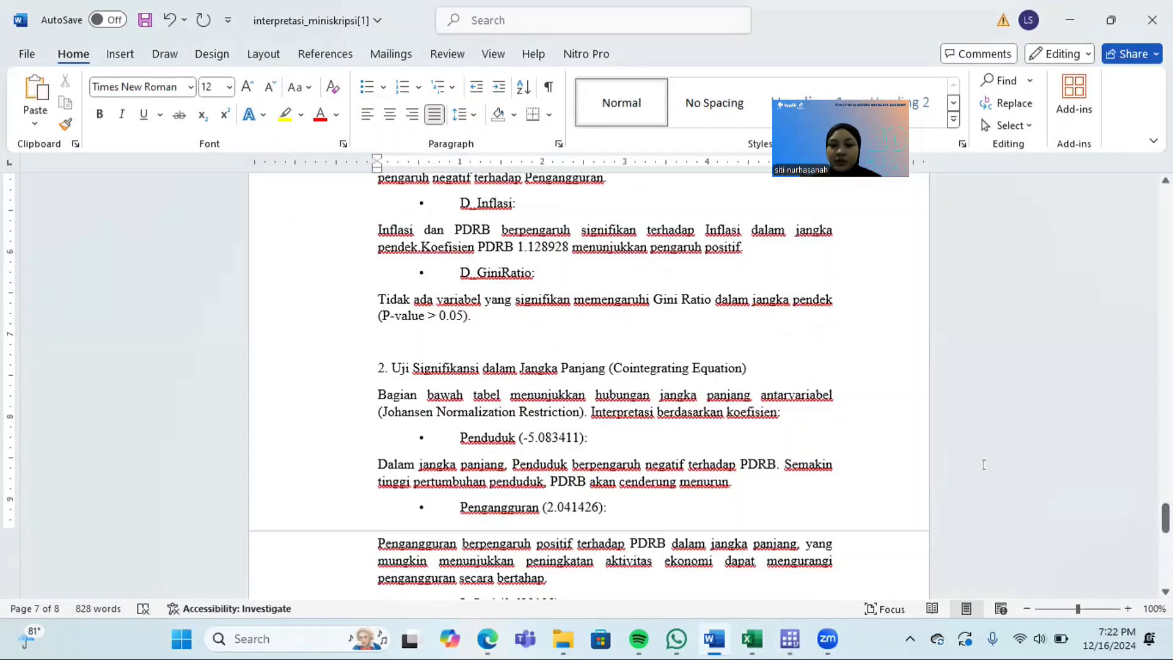
drag(1165, 518, 1165, 526)
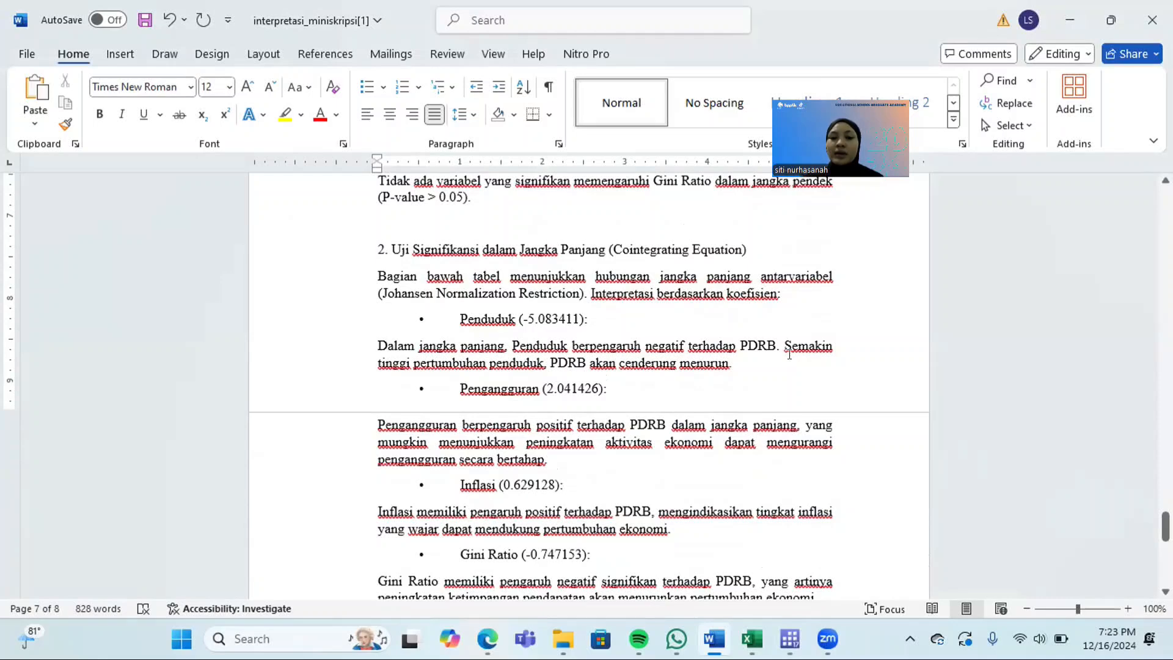
drag(1165, 526, 1165, 535)
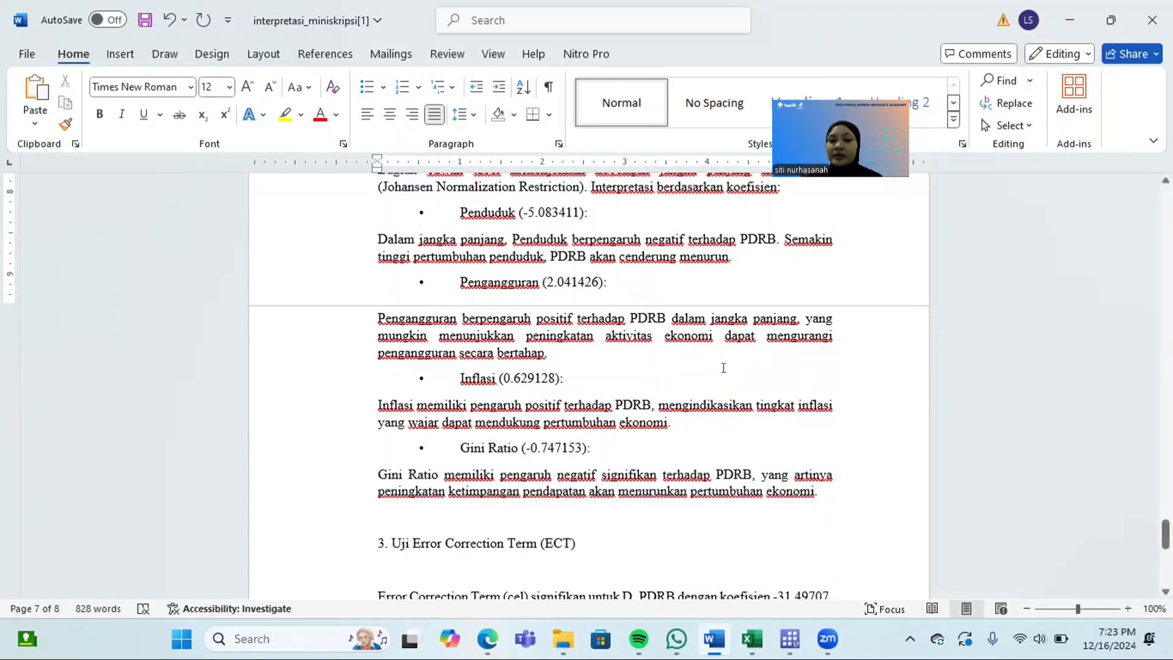
drag(1166, 534, 1166, 540)
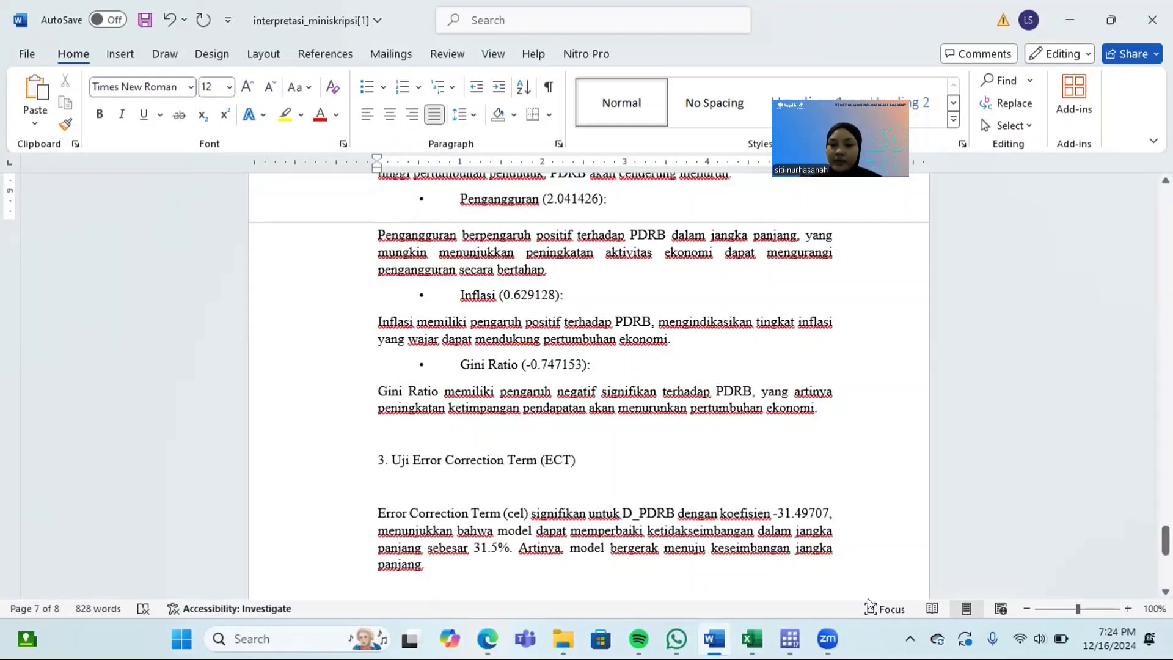
Step: Recheck the cointegrating equation table in Stata and read the Error Correction Term section and Kesimpulan Utama in Word
click(790, 638)
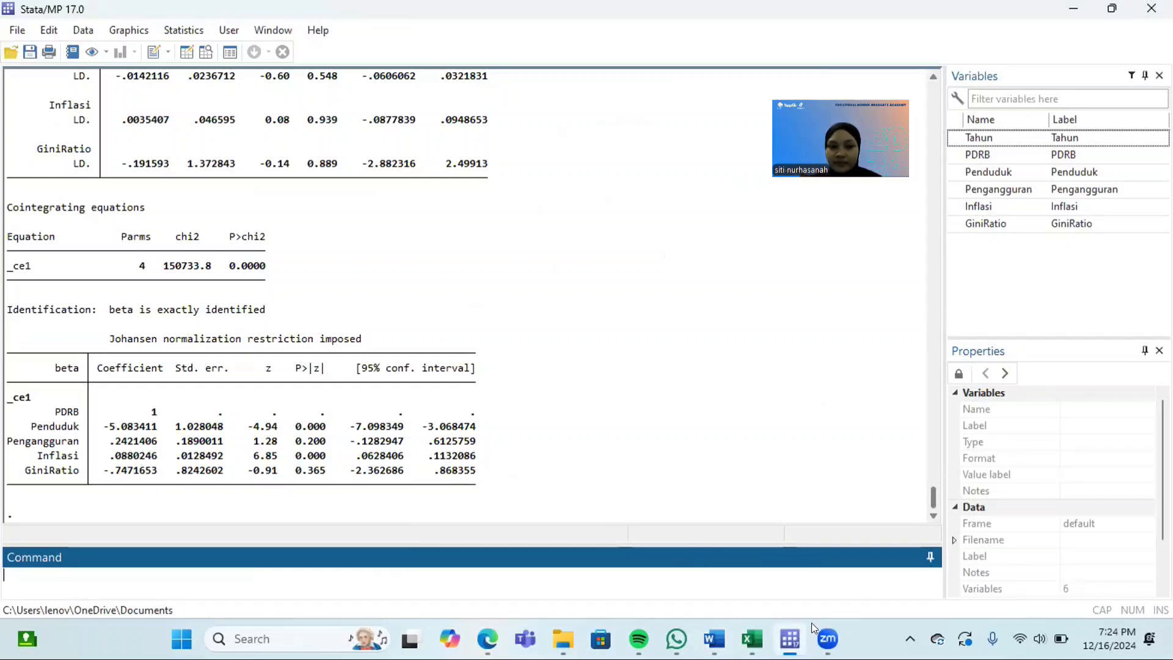
mouse_move(827, 639)
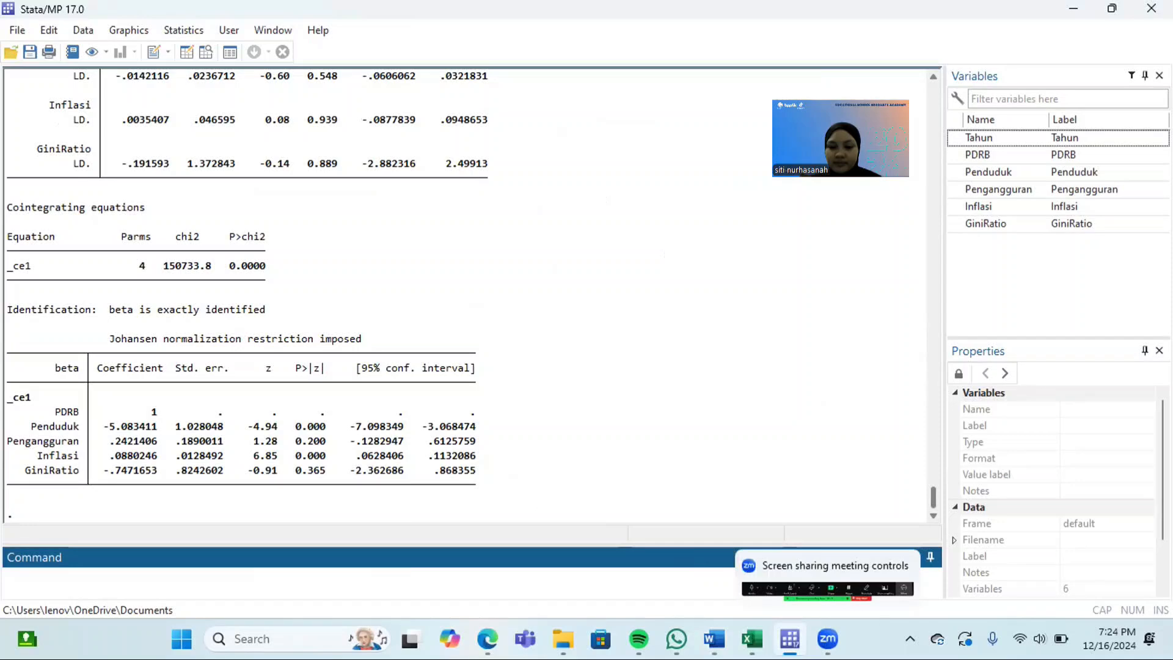
mouse_move(790, 638)
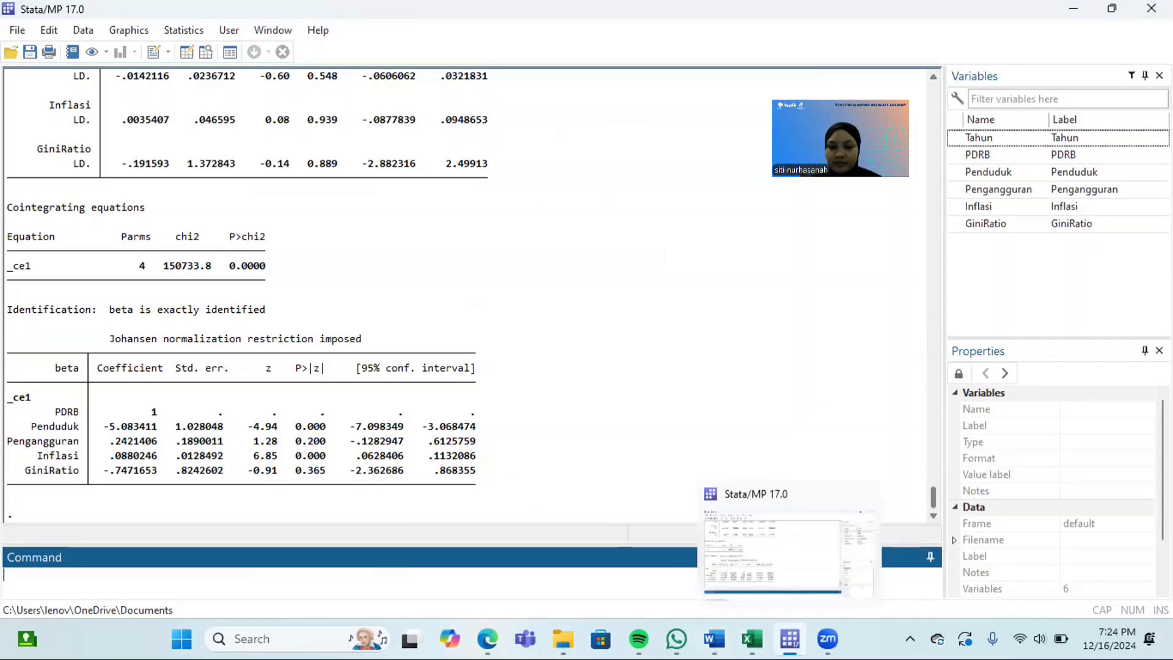
click(714, 638)
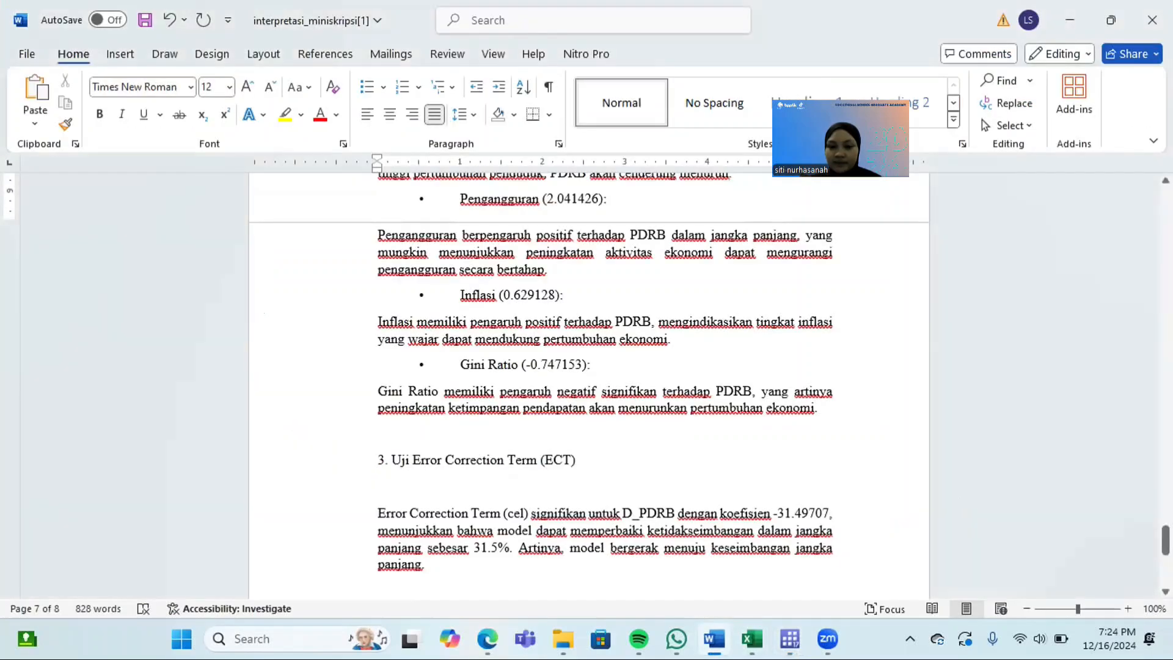
drag(1164, 540, 1165, 555)
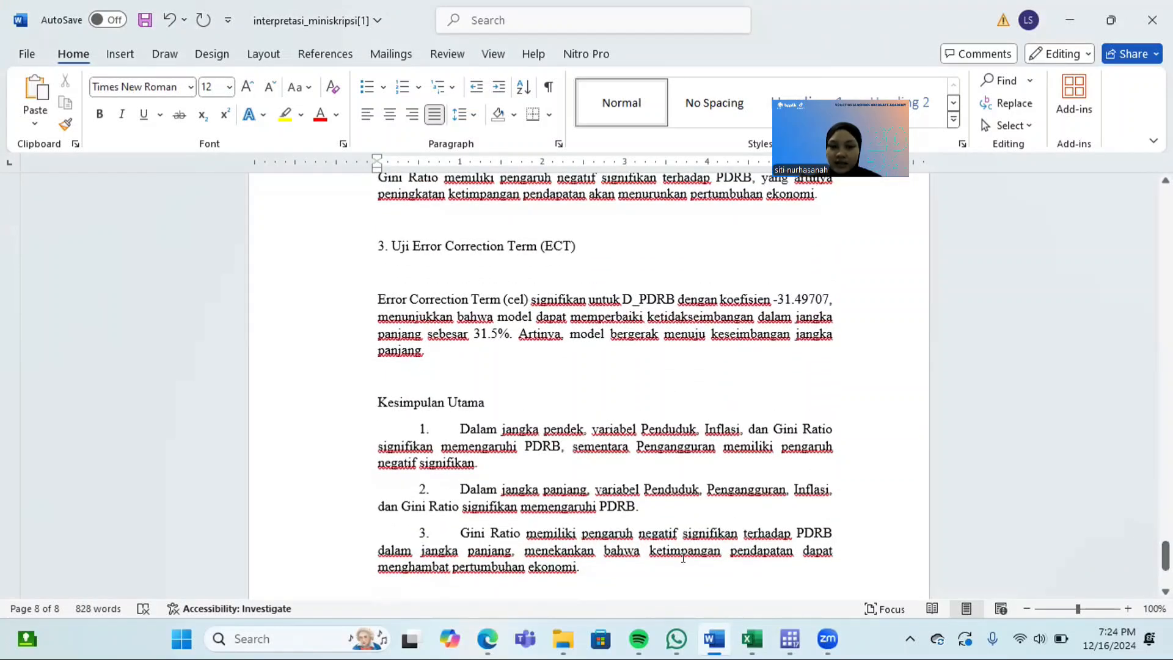
click(790, 638)
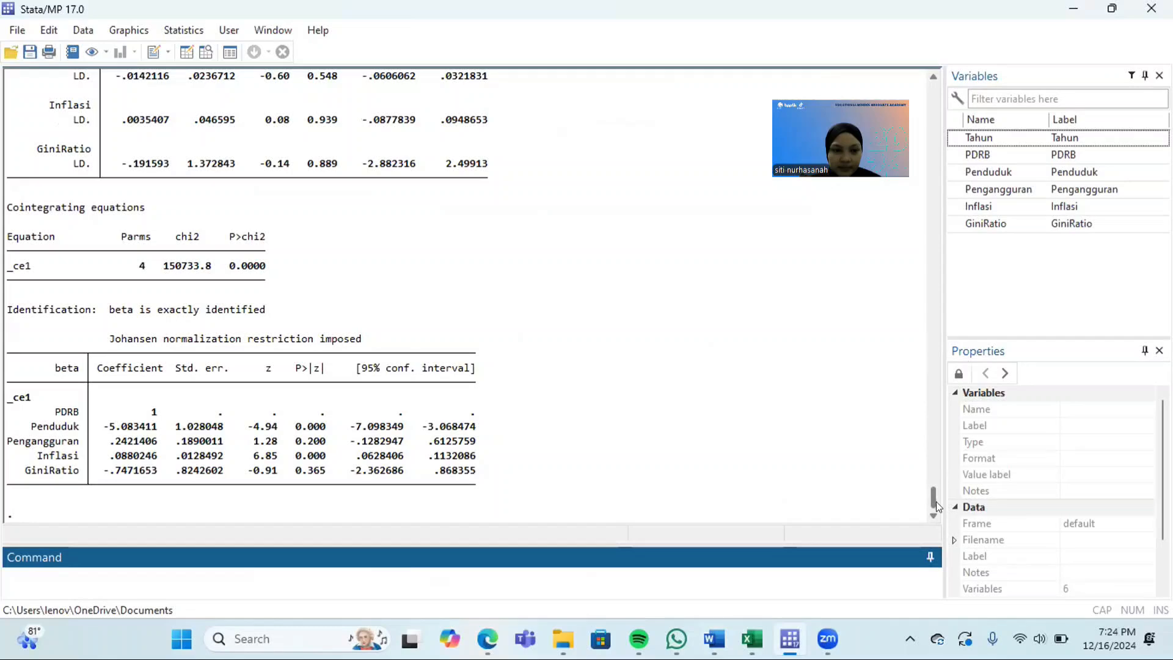
mouse_move(790, 639)
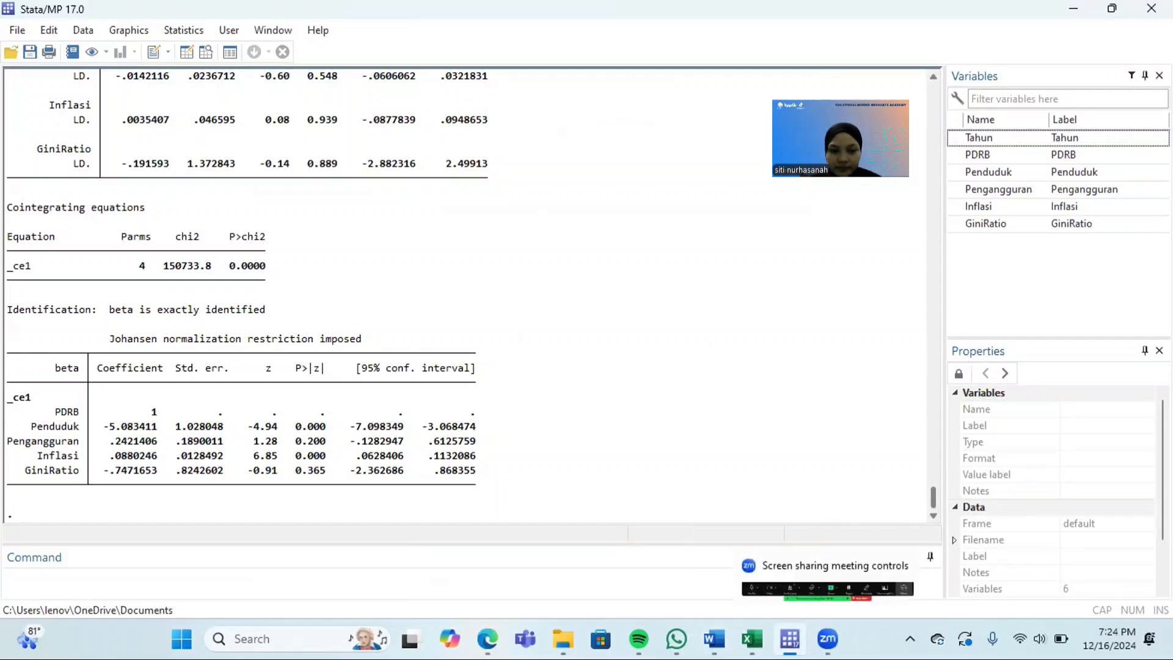
click(714, 638)
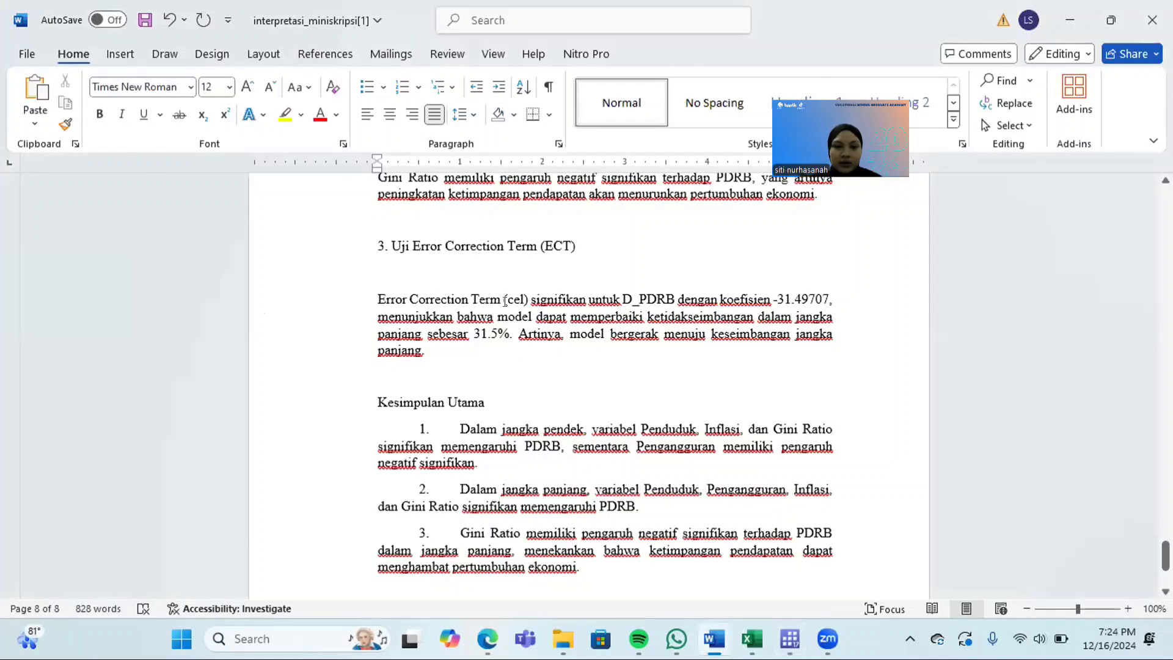